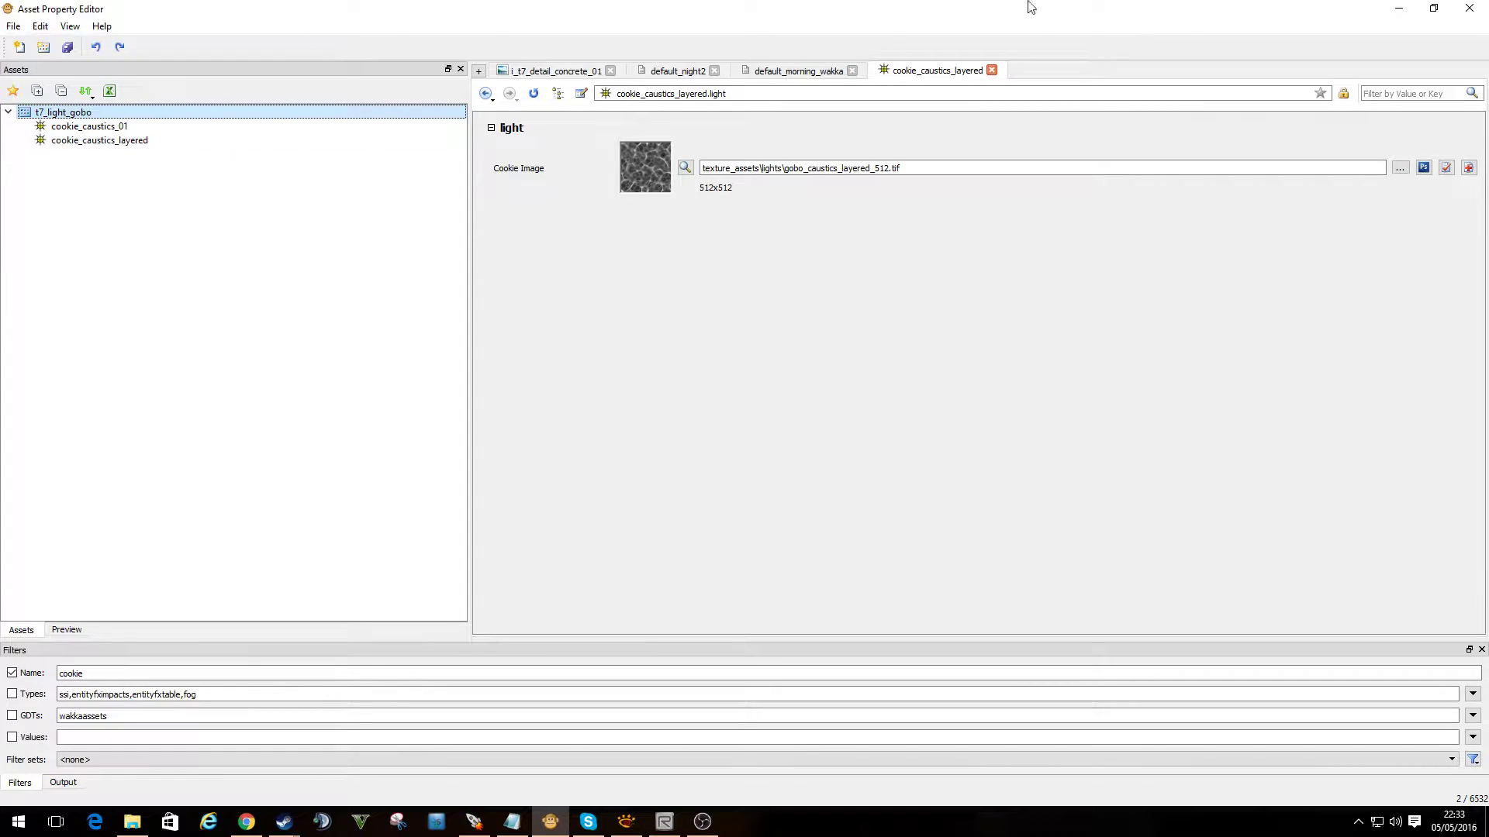
- Switch to Radiant, check the map list in the Mod Tools Launcher, and return to the mp_x23 map
{"action": "left_click", "coordinate": [663, 823]}
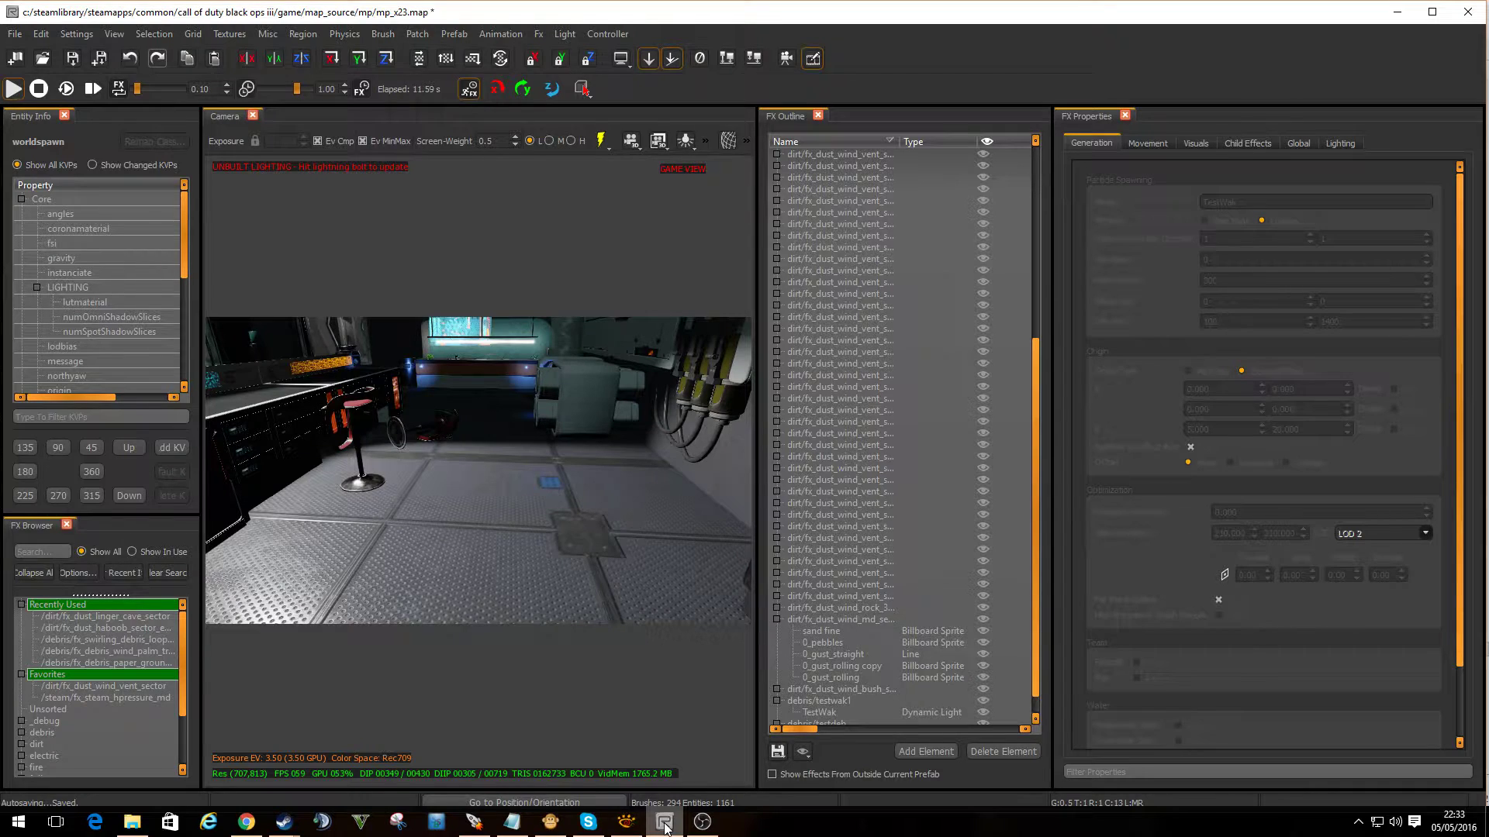
{"action": "left_click", "coordinate": [474, 822]}
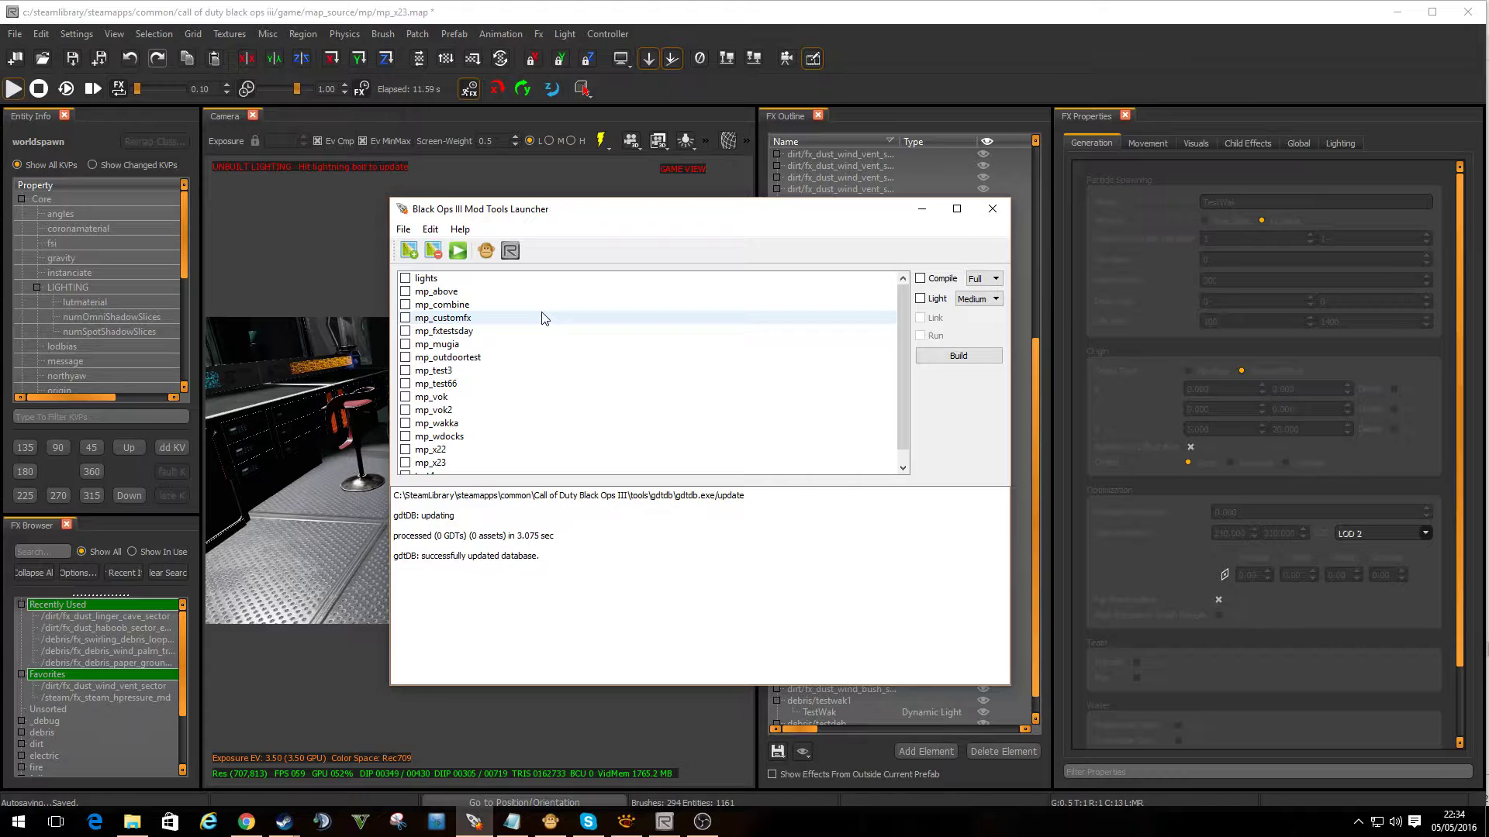
{"action": "left_click", "coordinate": [279, 9]}
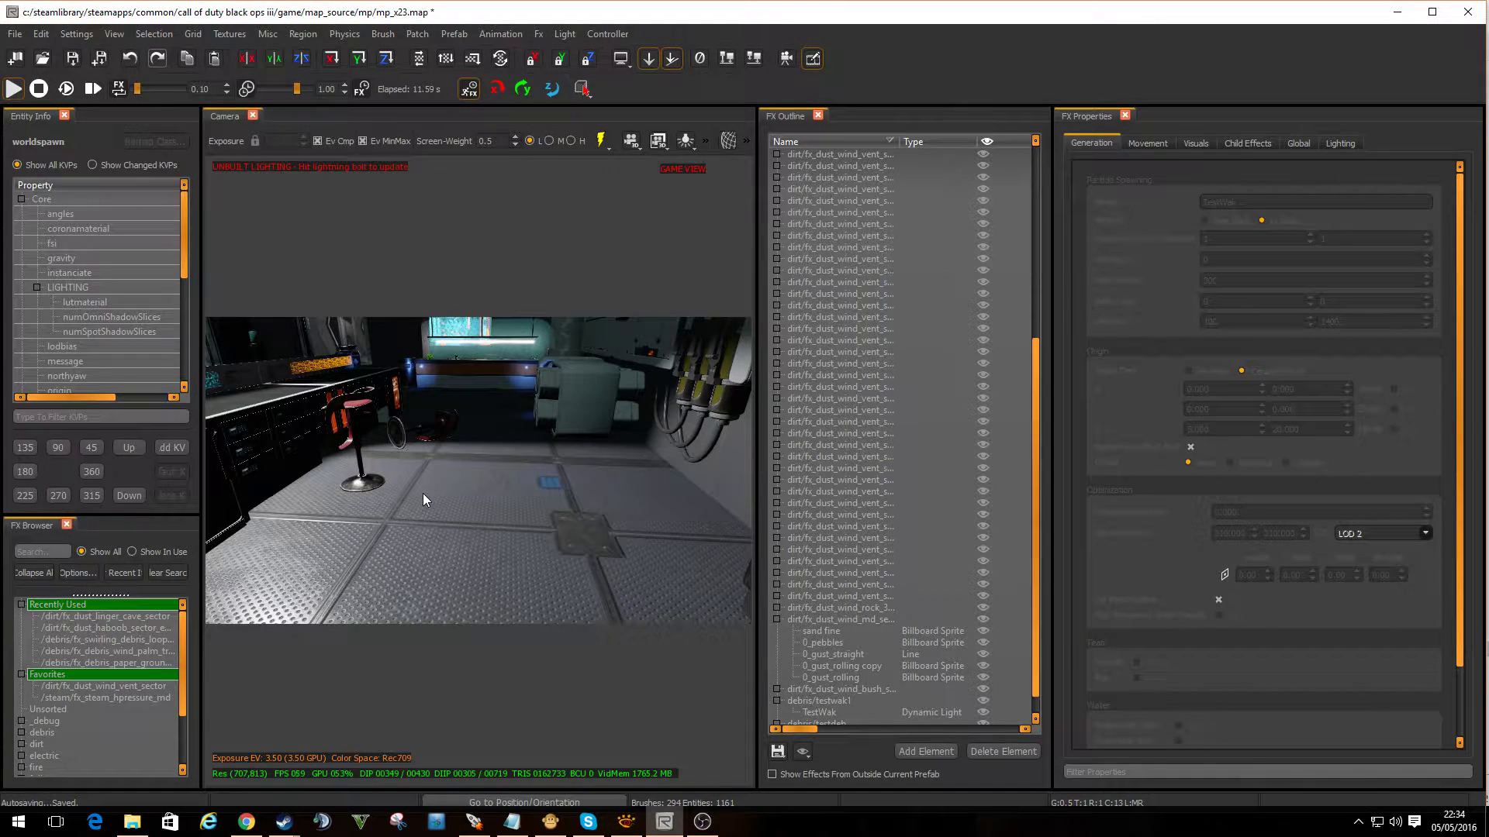
- Turn off the camera's game view and select the debris/testwak1 effect entity in the room
{"action": "key", "text": "g"}
{"action": "right_click_drag", "start_coordinate": [477, 464], "coordinate": [473, 542]}
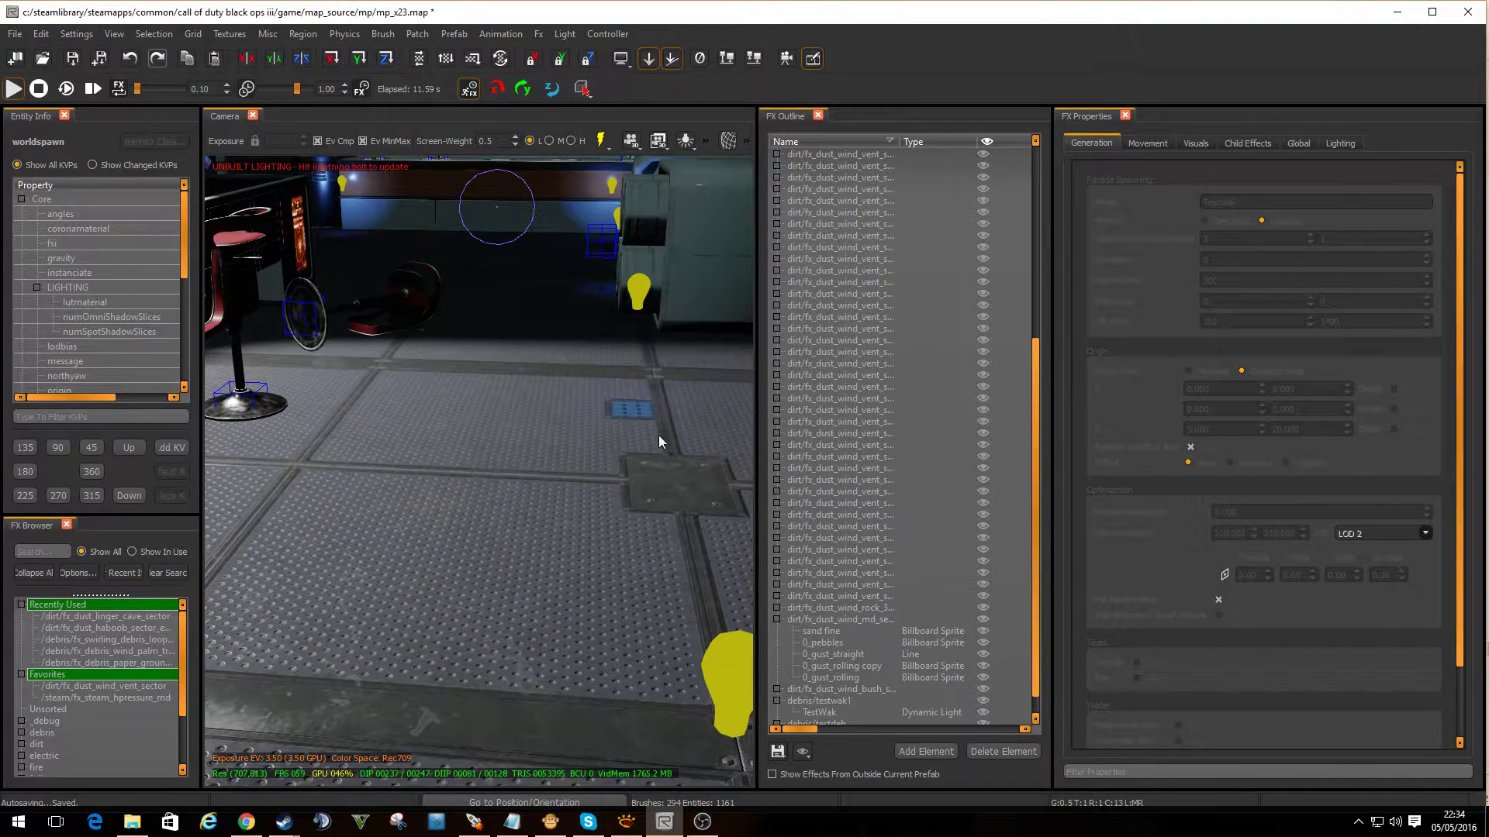
{"action": "left_click_drag", "start_coordinate": [1036, 404], "coordinate": [1071, 477]}
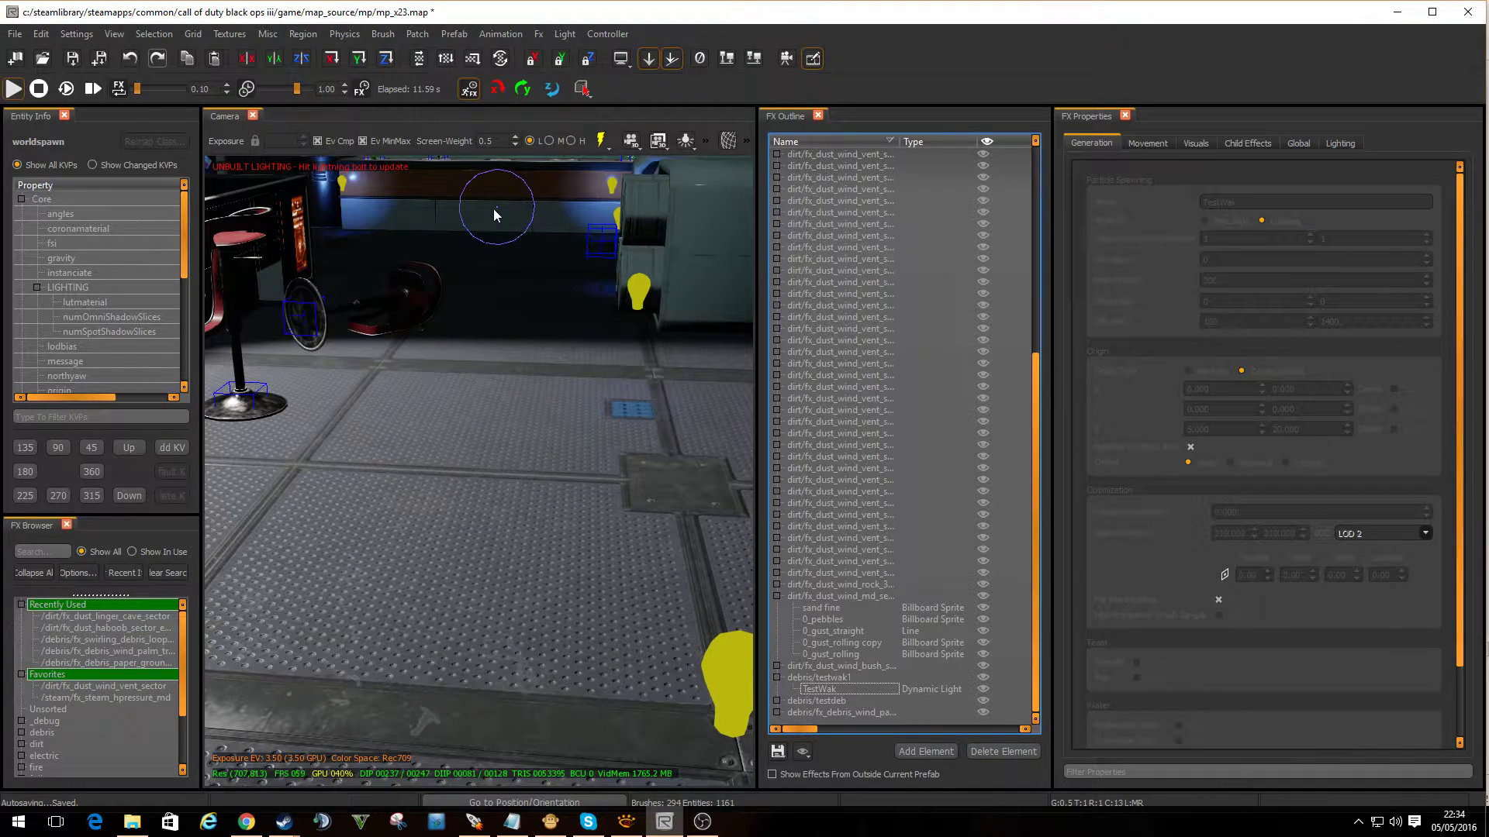
{"action": "left_click", "coordinate": [494, 210]}
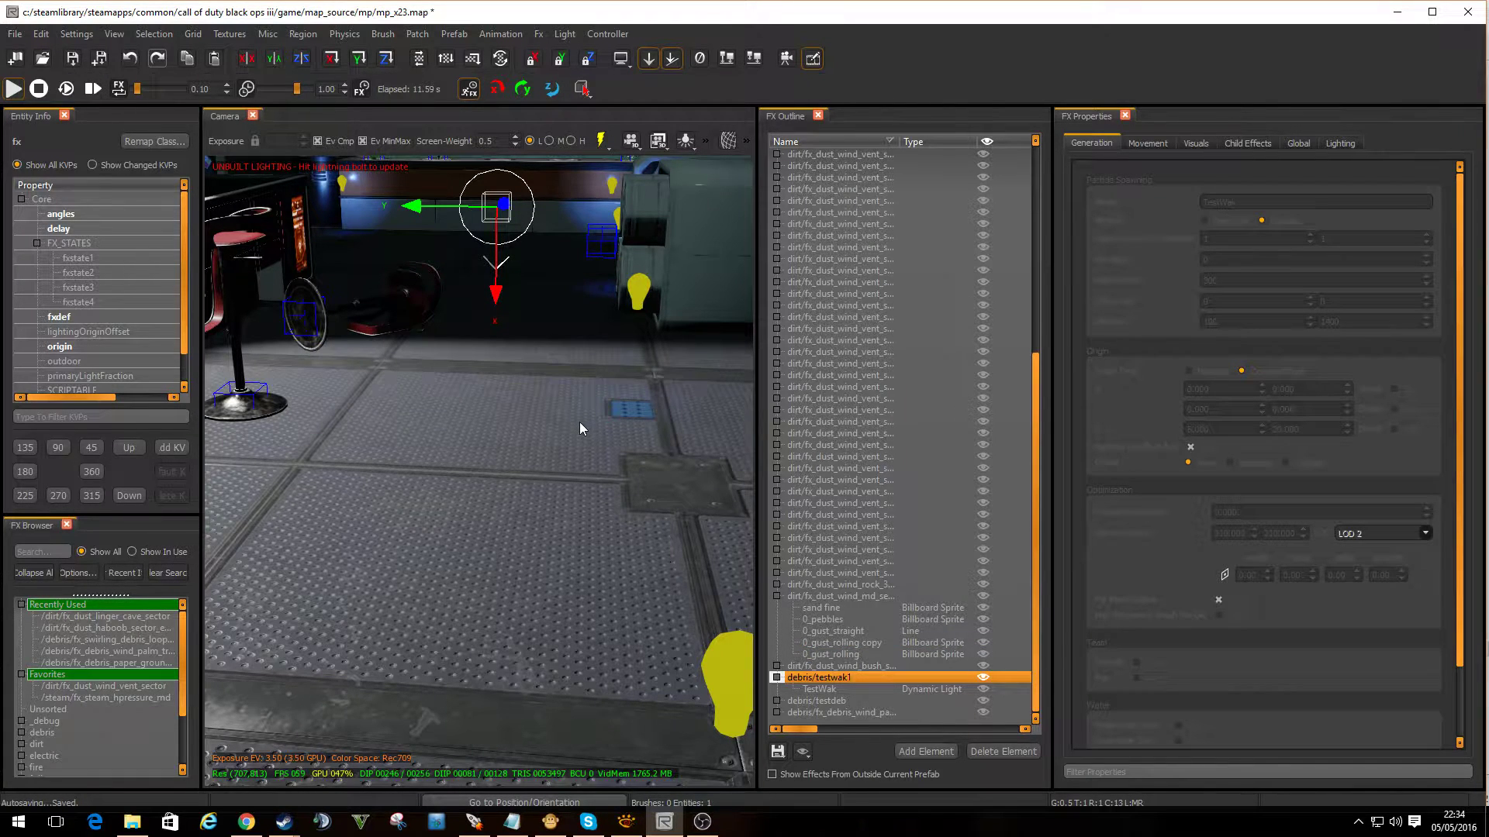
- Select the TestWak dynamic light element under debris/testwak1 and focus the camera on its entity
{"action": "key", "text": "Escape"}
{"action": "right_click_drag", "start_coordinate": [579, 422], "coordinate": [876, 602]}
{"action": "left_click", "coordinate": [867, 689]}
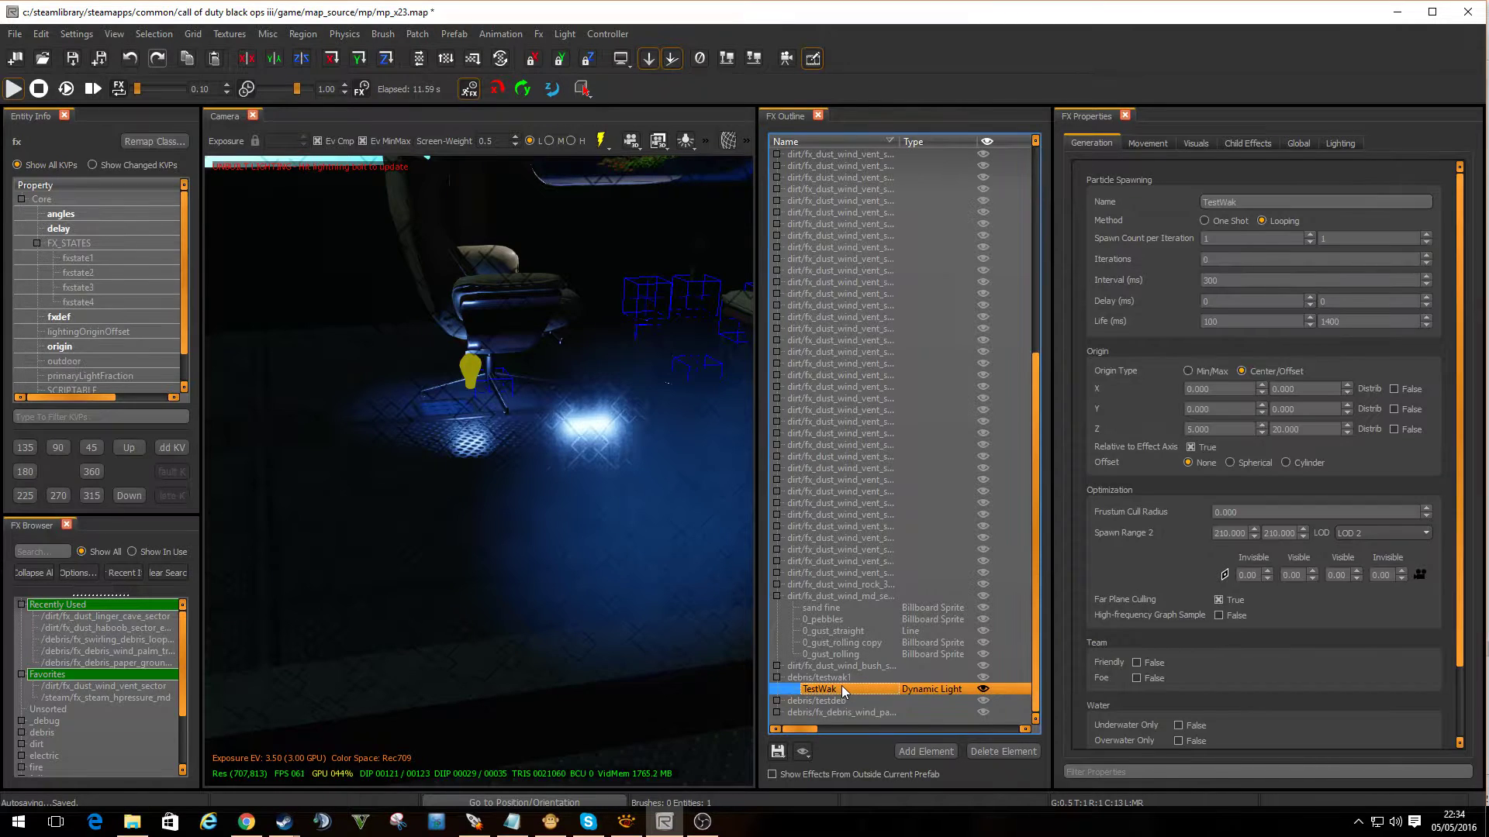
{"action": "right_click", "coordinate": [843, 689]}
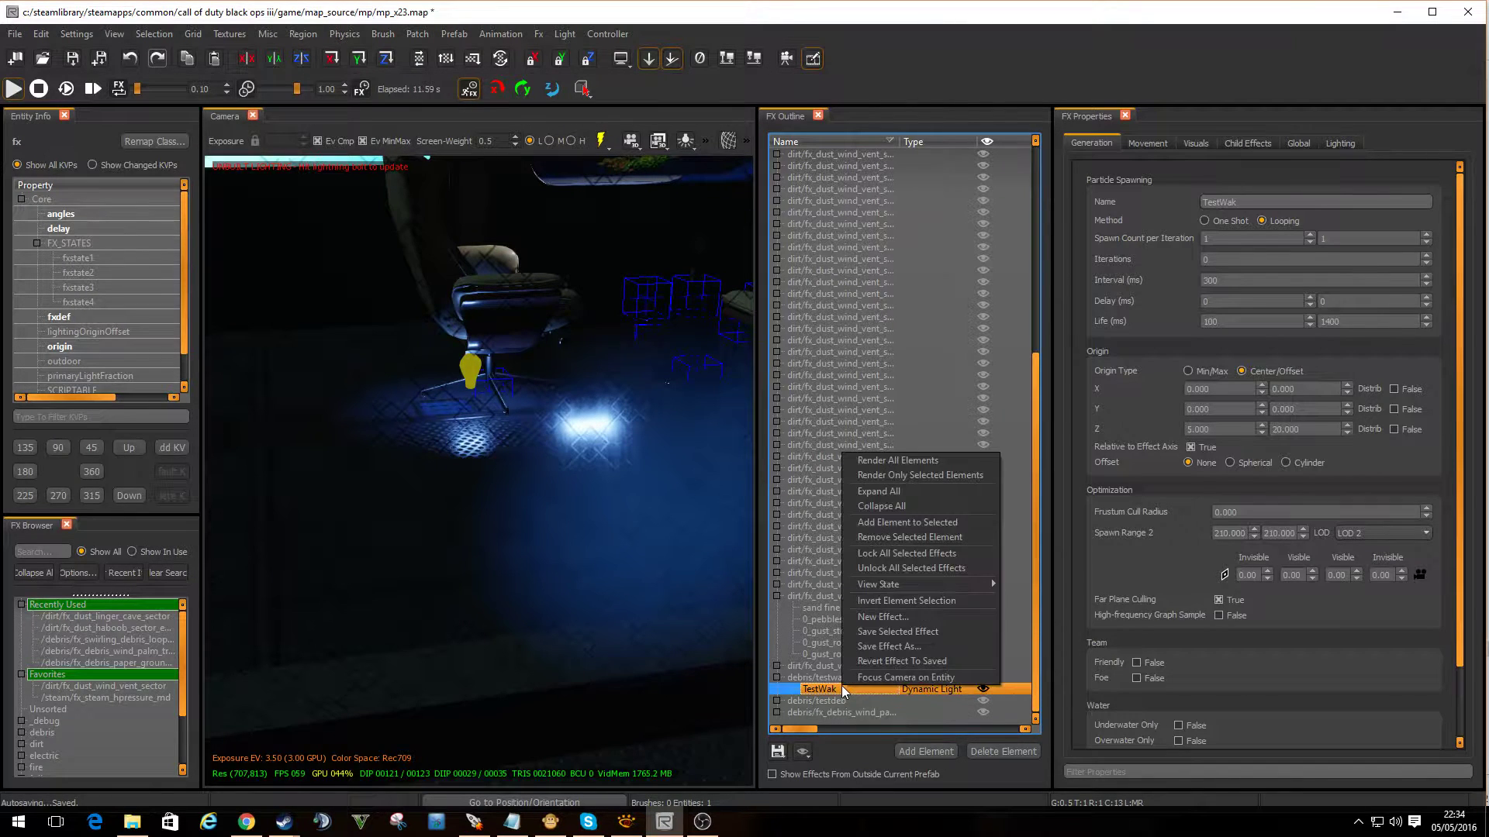
{"action": "left_click", "coordinate": [909, 678]}
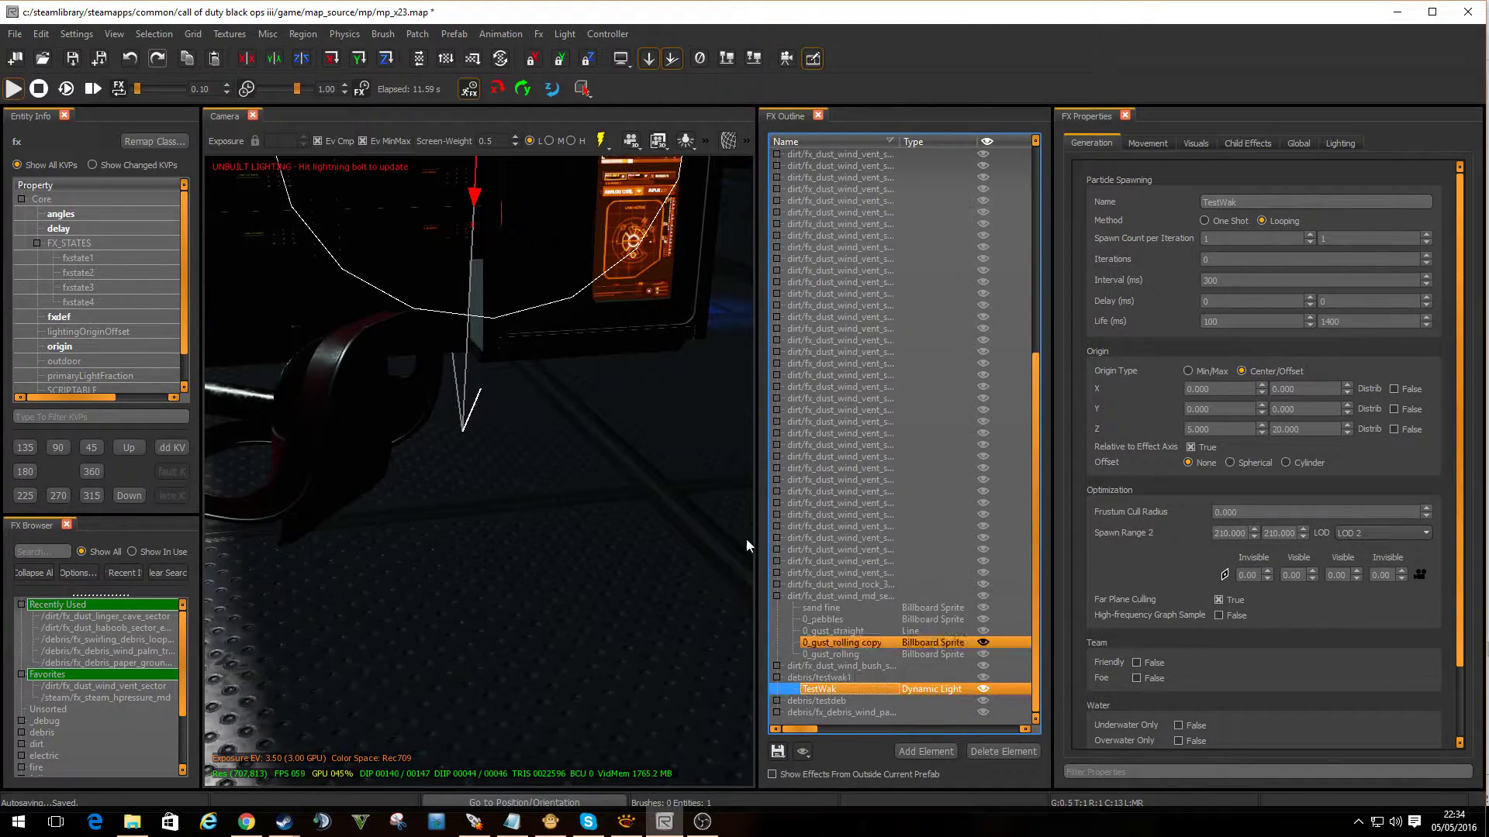
{"action": "scroll", "coordinate": [522, 316], "scroll_direction": "down", "scroll_amount": 2}
{"action": "right_click_drag", "start_coordinate": [523, 390], "coordinate": [698, 390]}
{"action": "scroll", "coordinate": [698, 390], "scroll_direction": "down", "scroll_amount": 4}
{"action": "right_click_drag", "start_coordinate": [546, 272], "coordinate": [533, 435]}
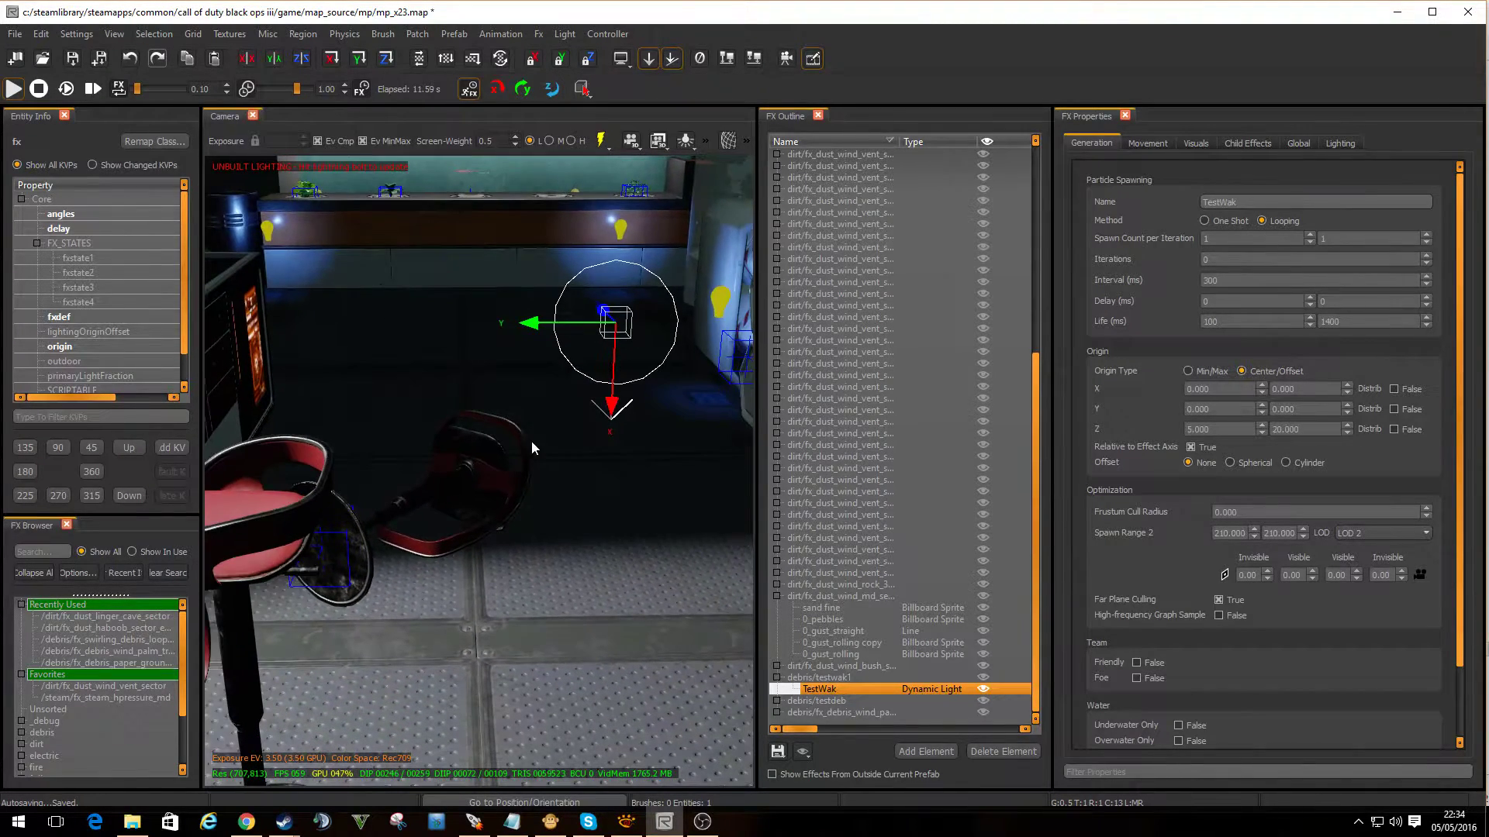
- Examine the debris/testwak1 effect, the New Effect command and the effect's TestWak element
{"action": "left_click", "coordinate": [791, 679]}
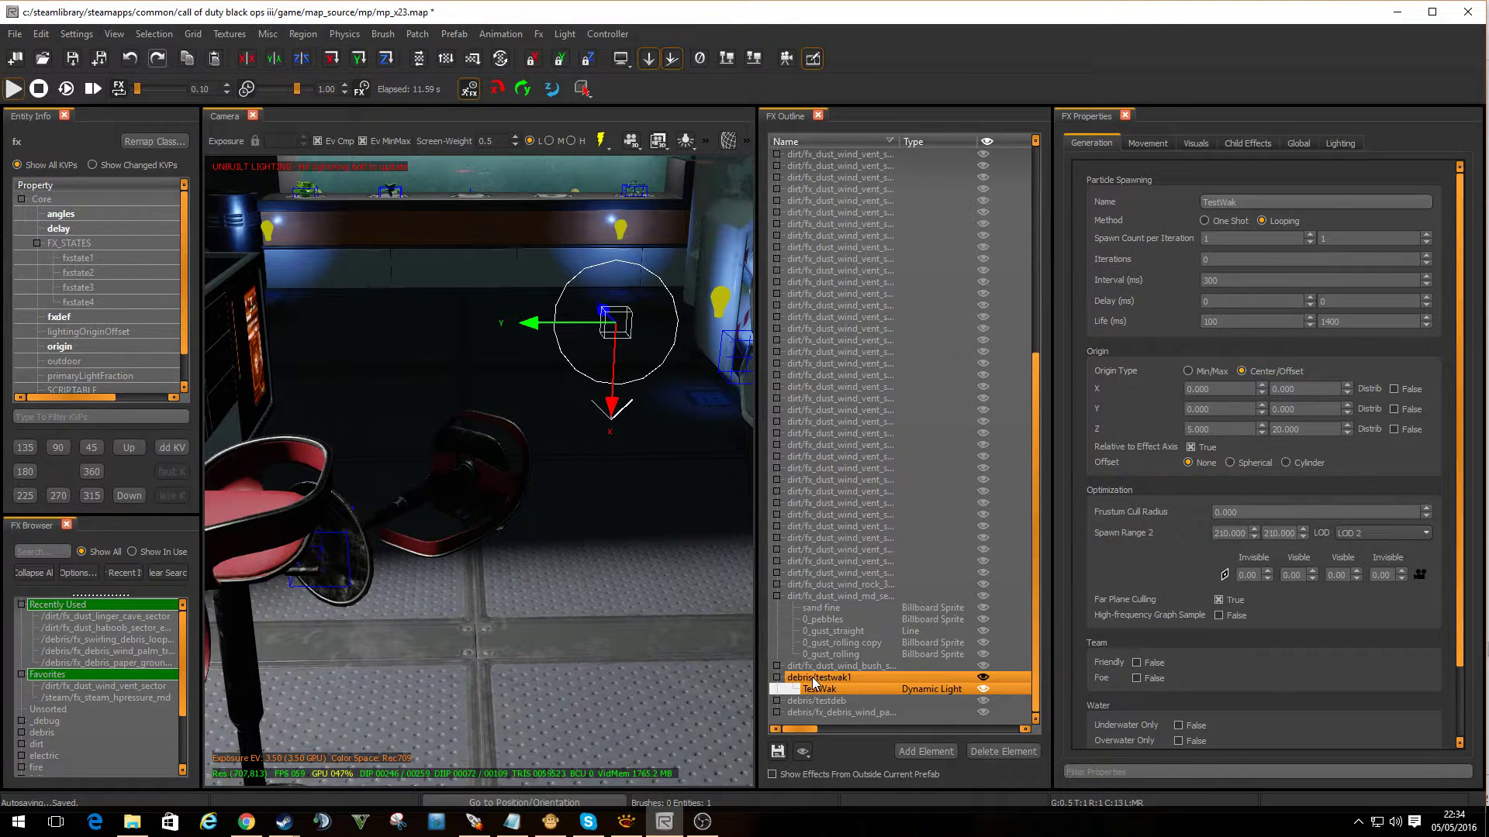
{"action": "left_click", "coordinate": [818, 689]}
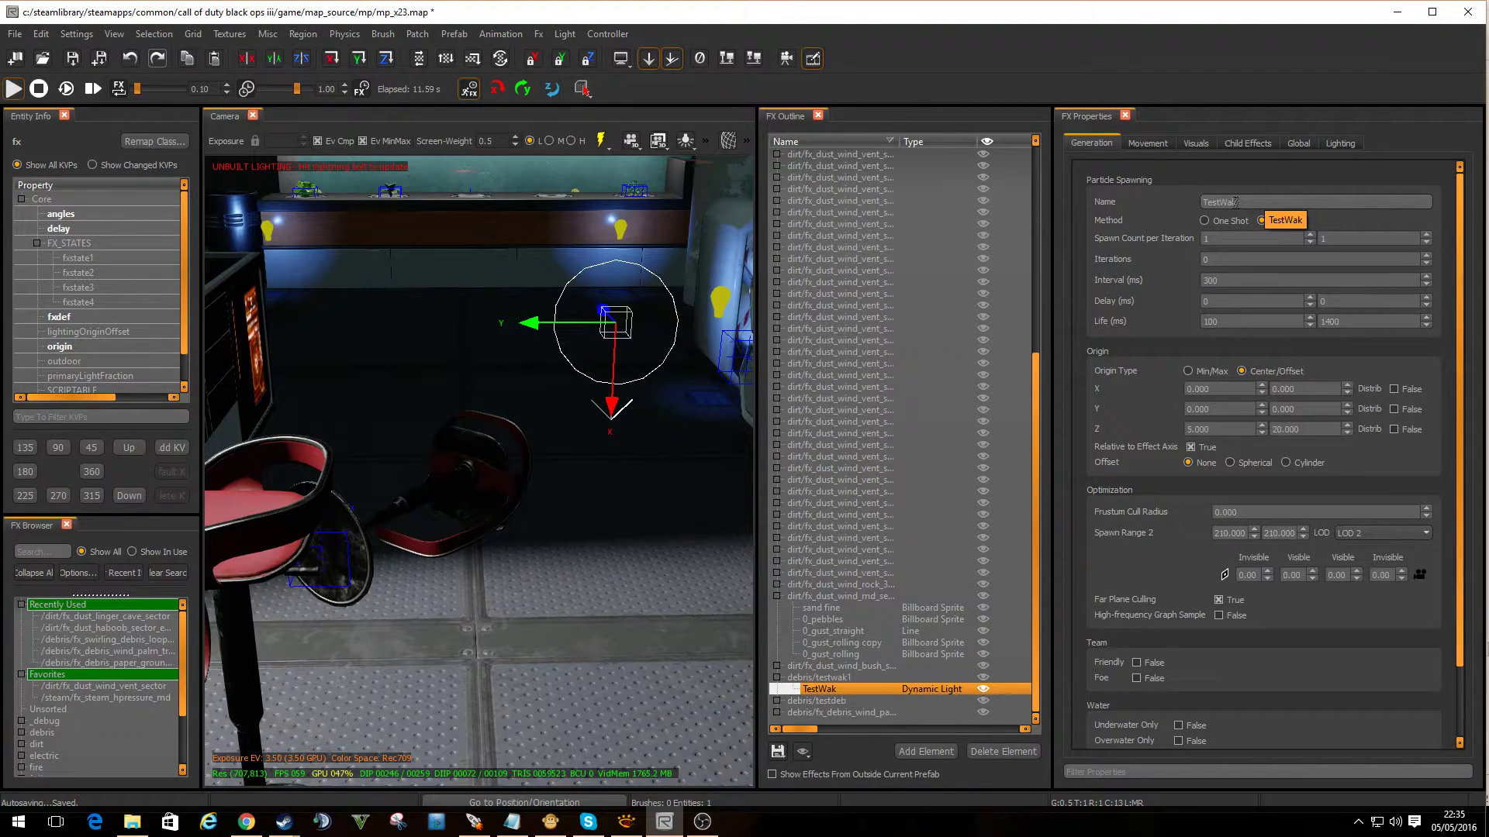
{"action": "left_click", "coordinate": [825, 678]}
{"action": "left_click", "coordinate": [836, 678]}
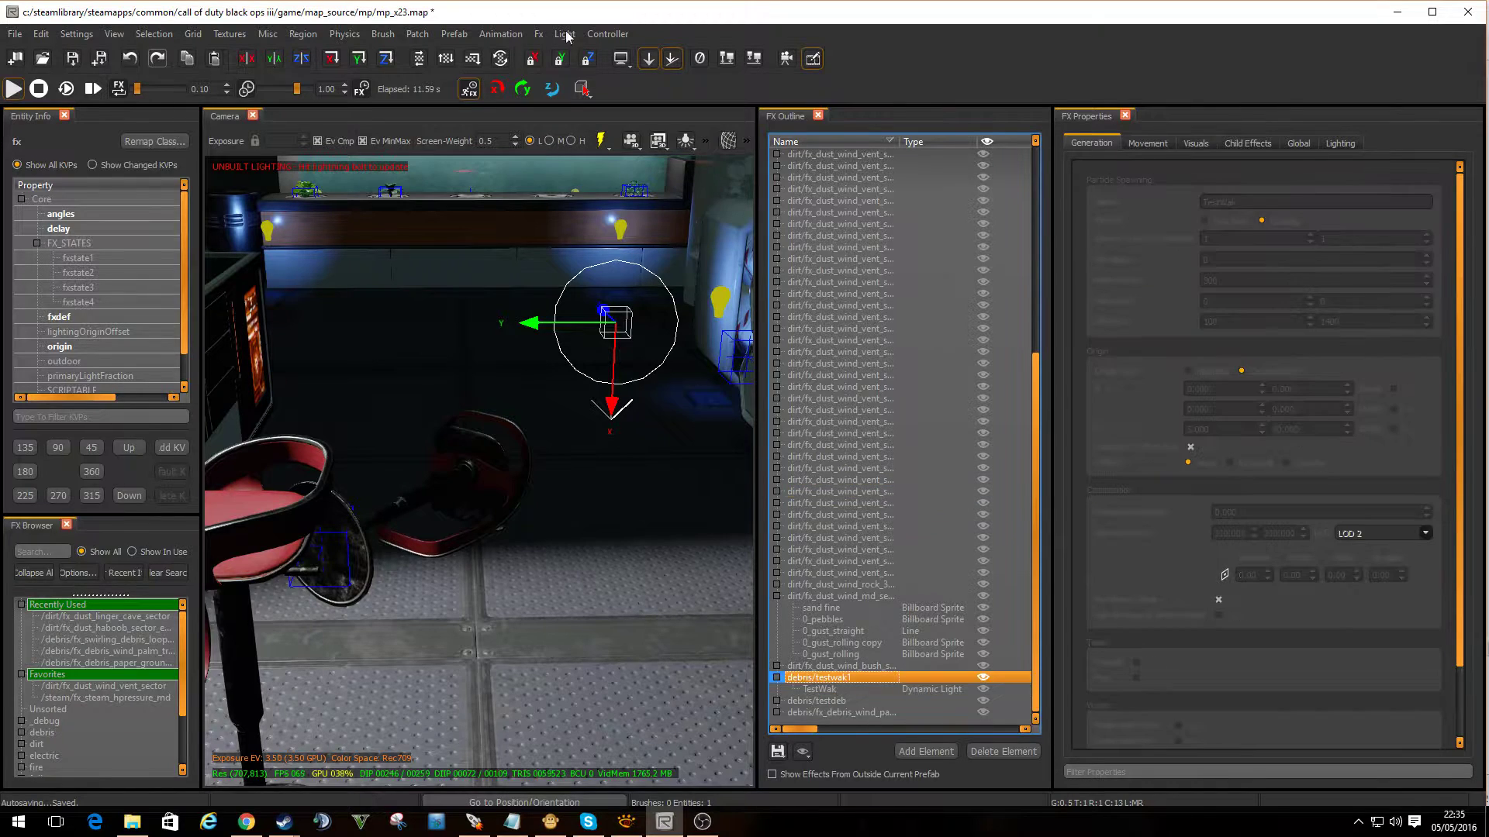
{"action": "left_click", "coordinate": [536, 34]}
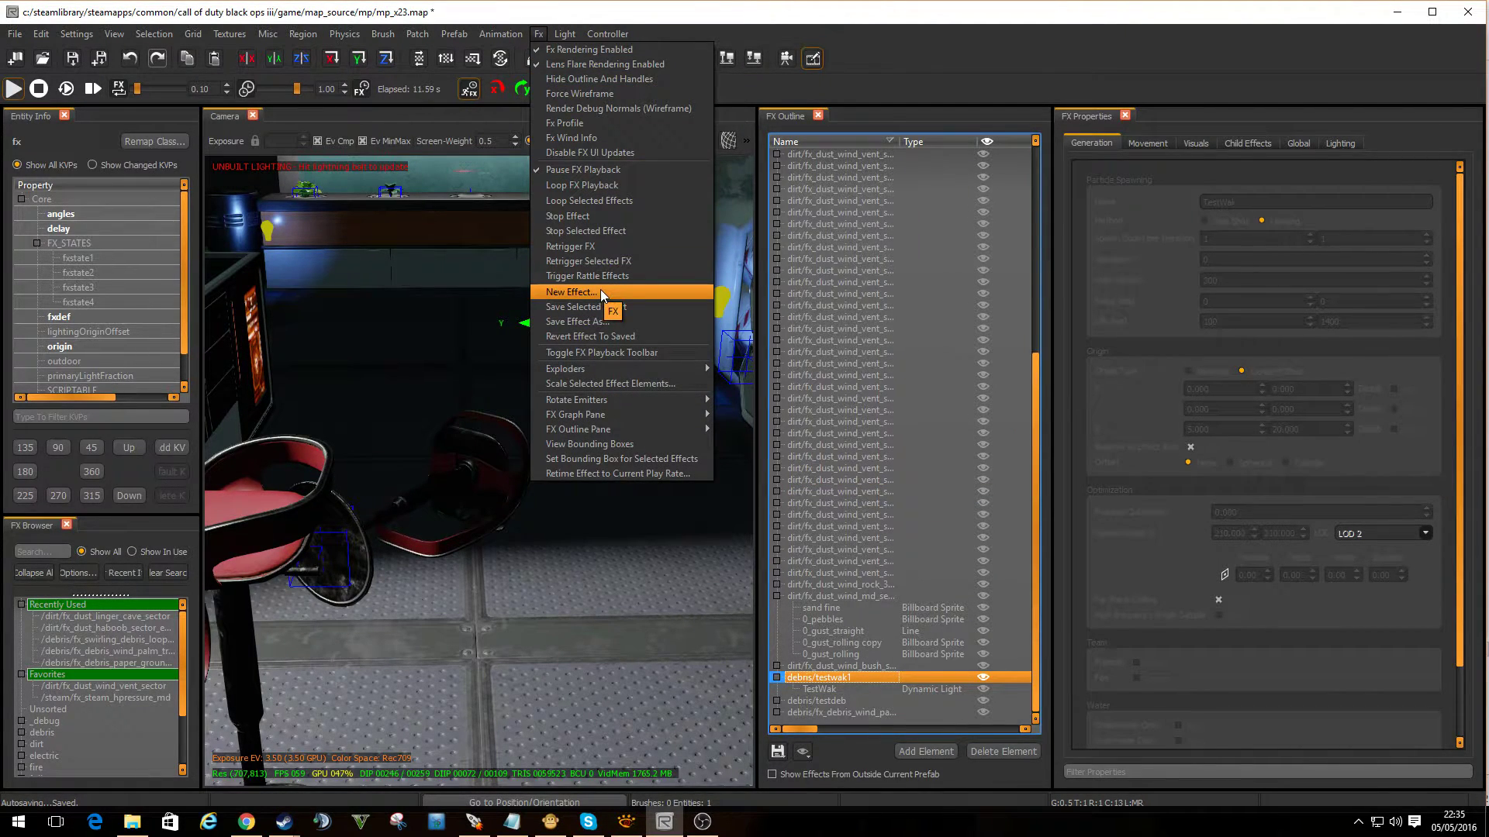
{"action": "left_click", "coordinate": [830, 680]}
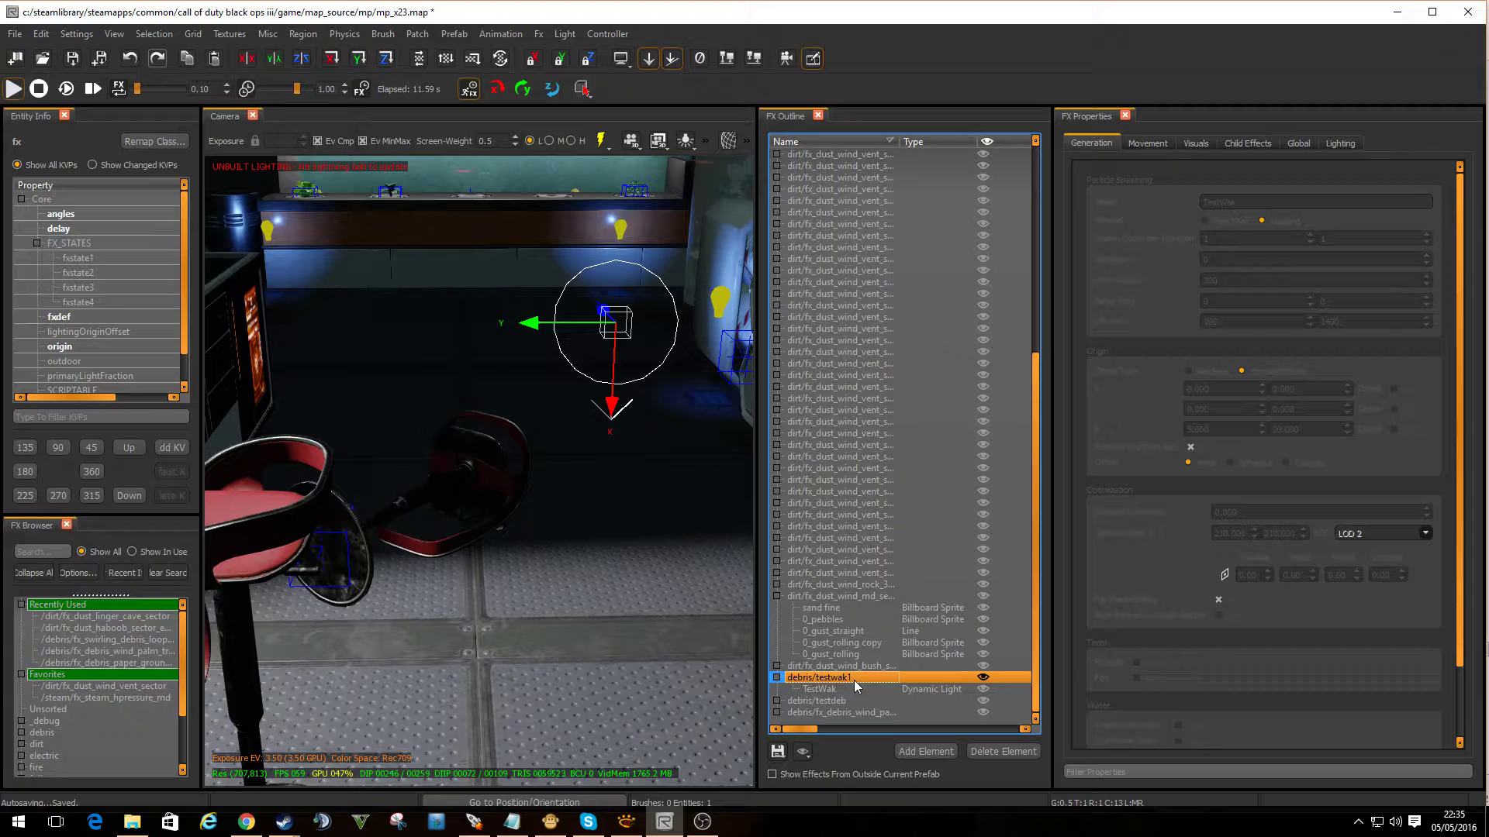
{"action": "left_click", "coordinate": [857, 687]}
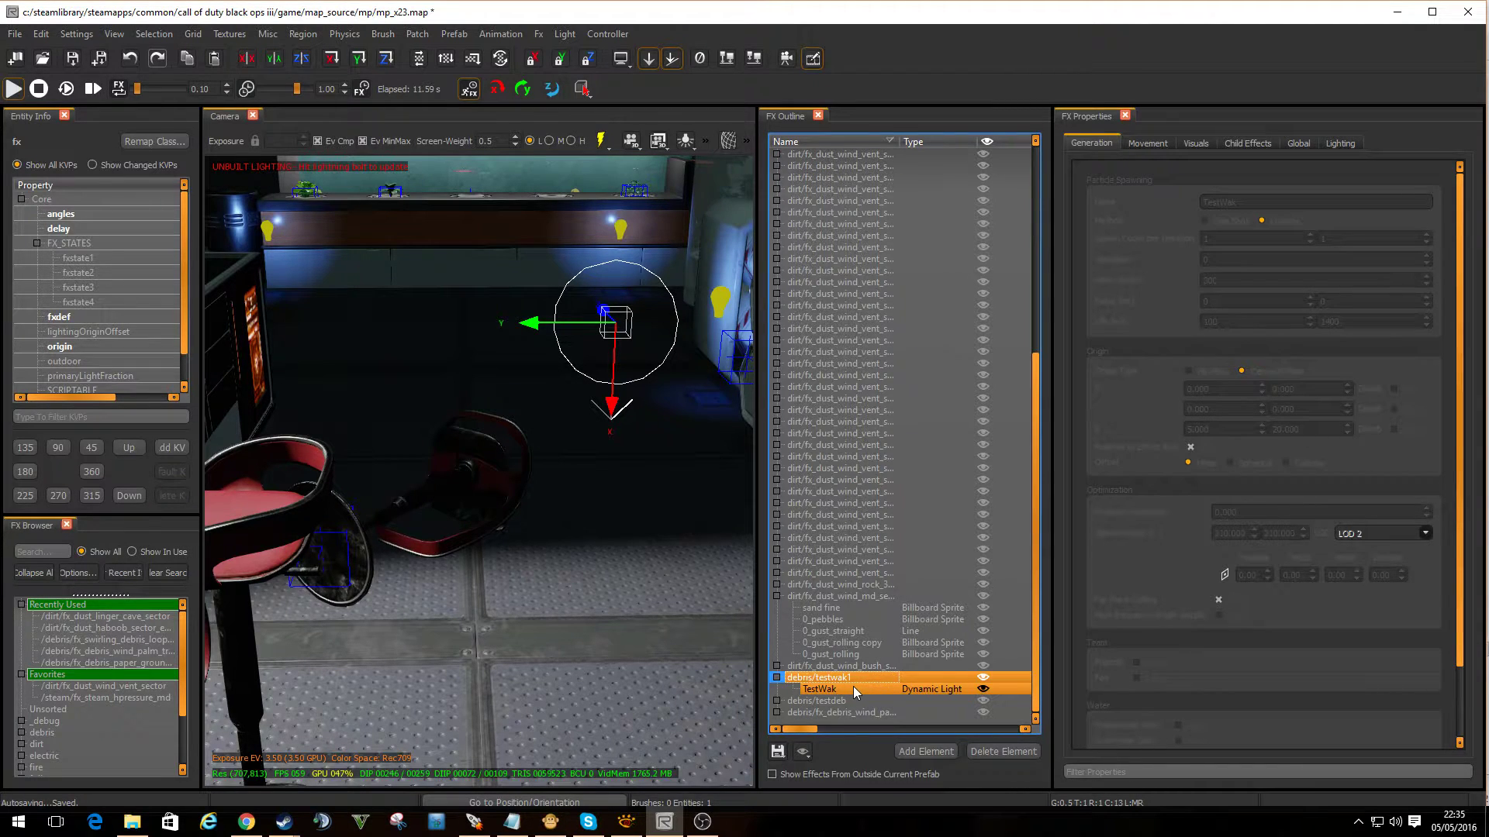
{"action": "left_click", "coordinate": [855, 689]}
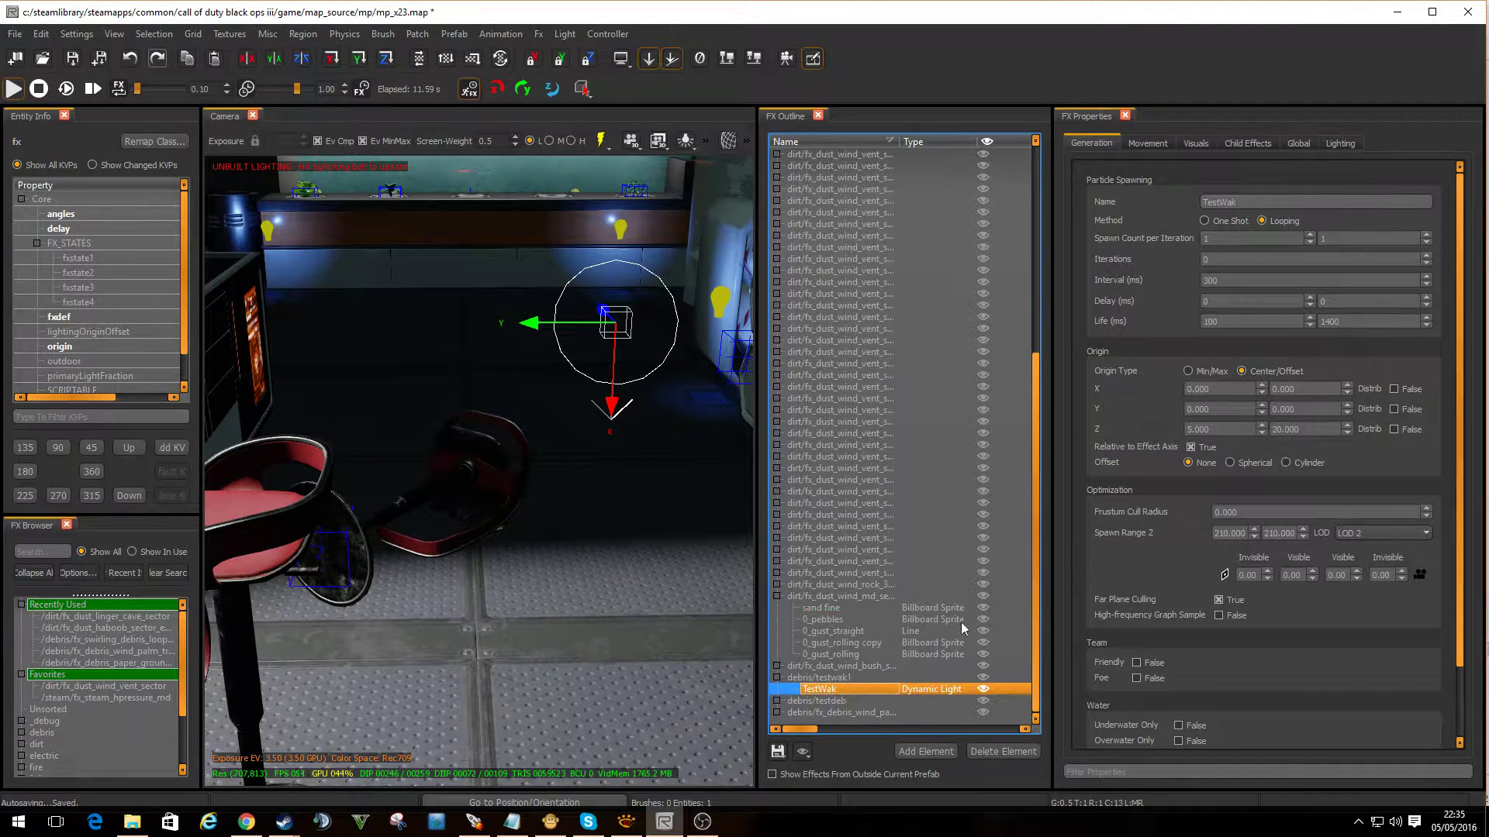
- Review TestWak's movement and visual settings, including the available element types, keeping Dynamic Light as the type
{"action": "left_click", "coordinate": [1148, 143]}
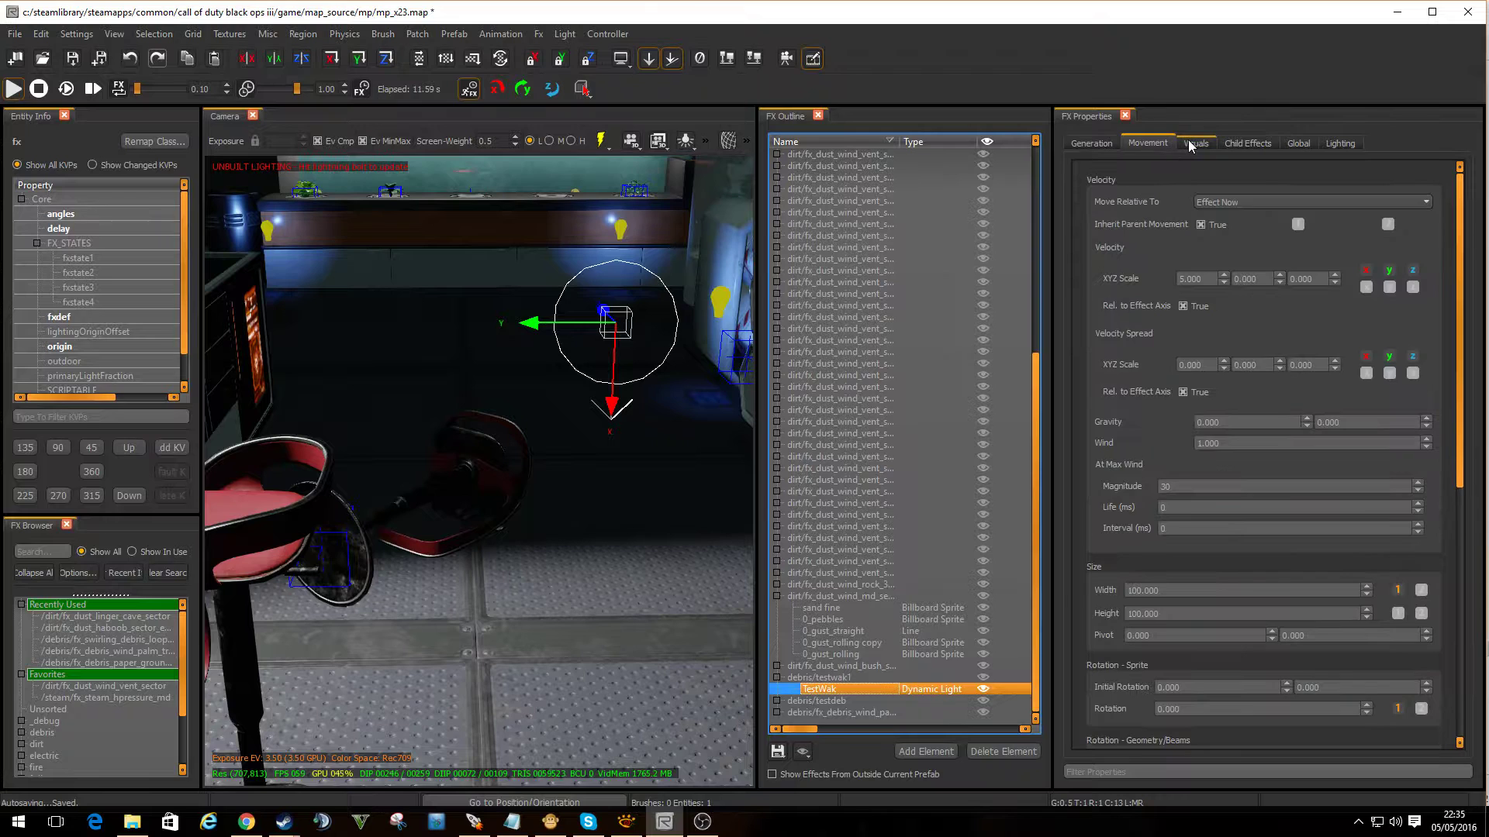
{"action": "left_click", "coordinate": [1192, 145]}
{"action": "scroll", "coordinate": [1241, 201], "scroll_direction": "up", "scroll_amount": 3}
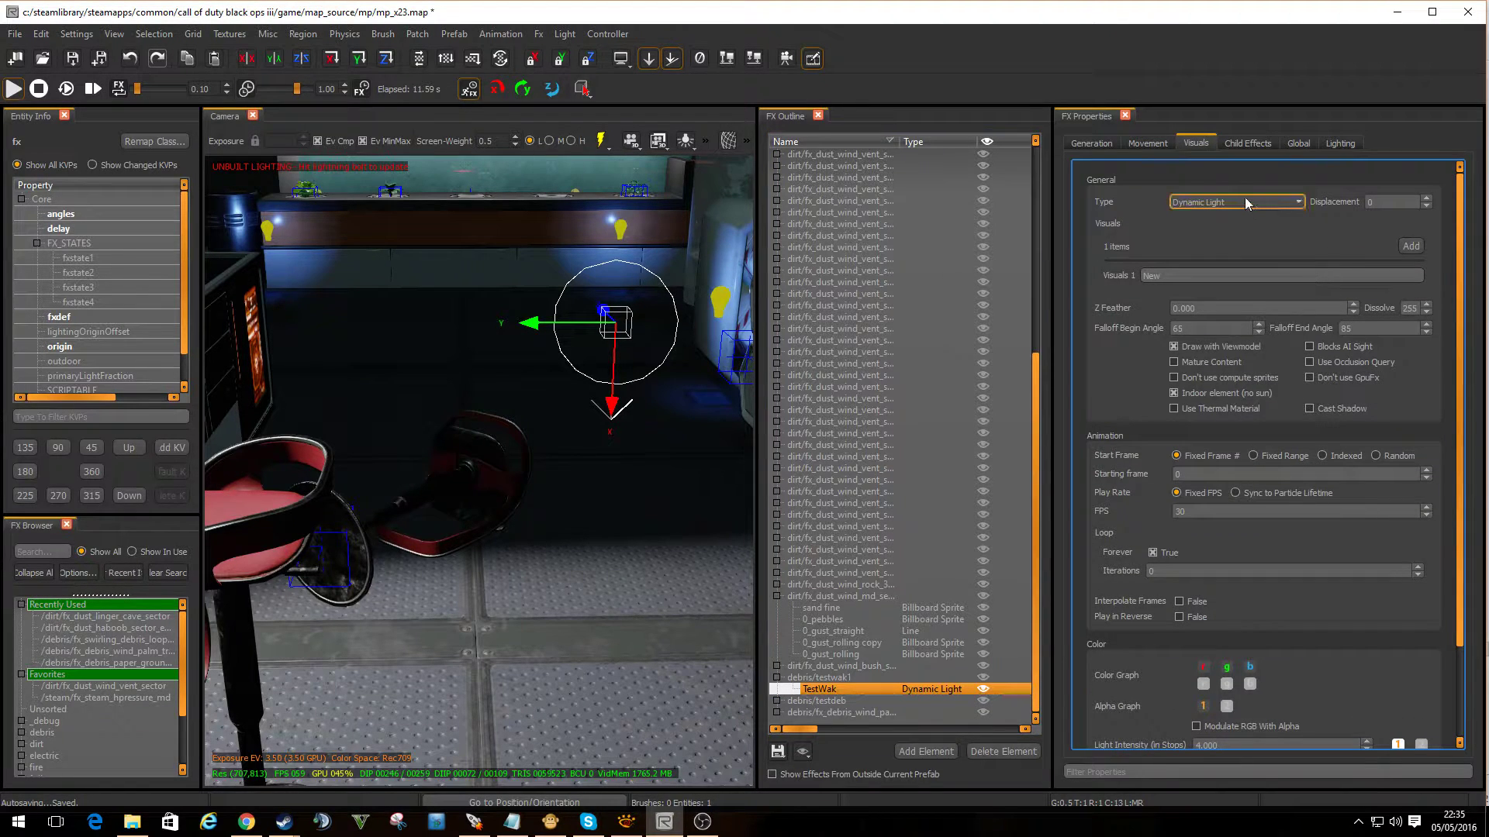
{"action": "left_click", "coordinate": [1244, 203]}
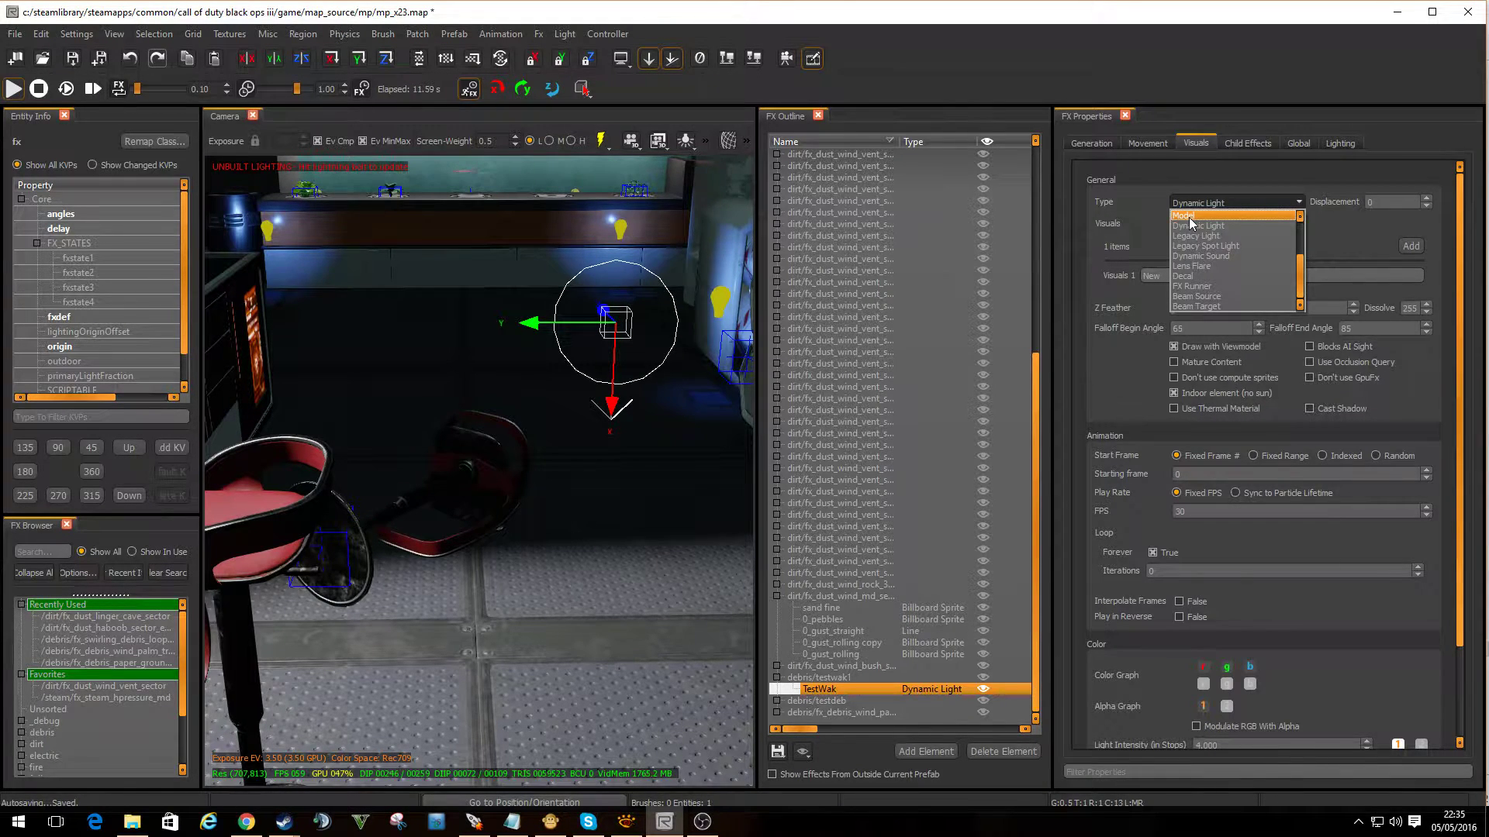
{"action": "left_click", "coordinate": [1235, 221]}
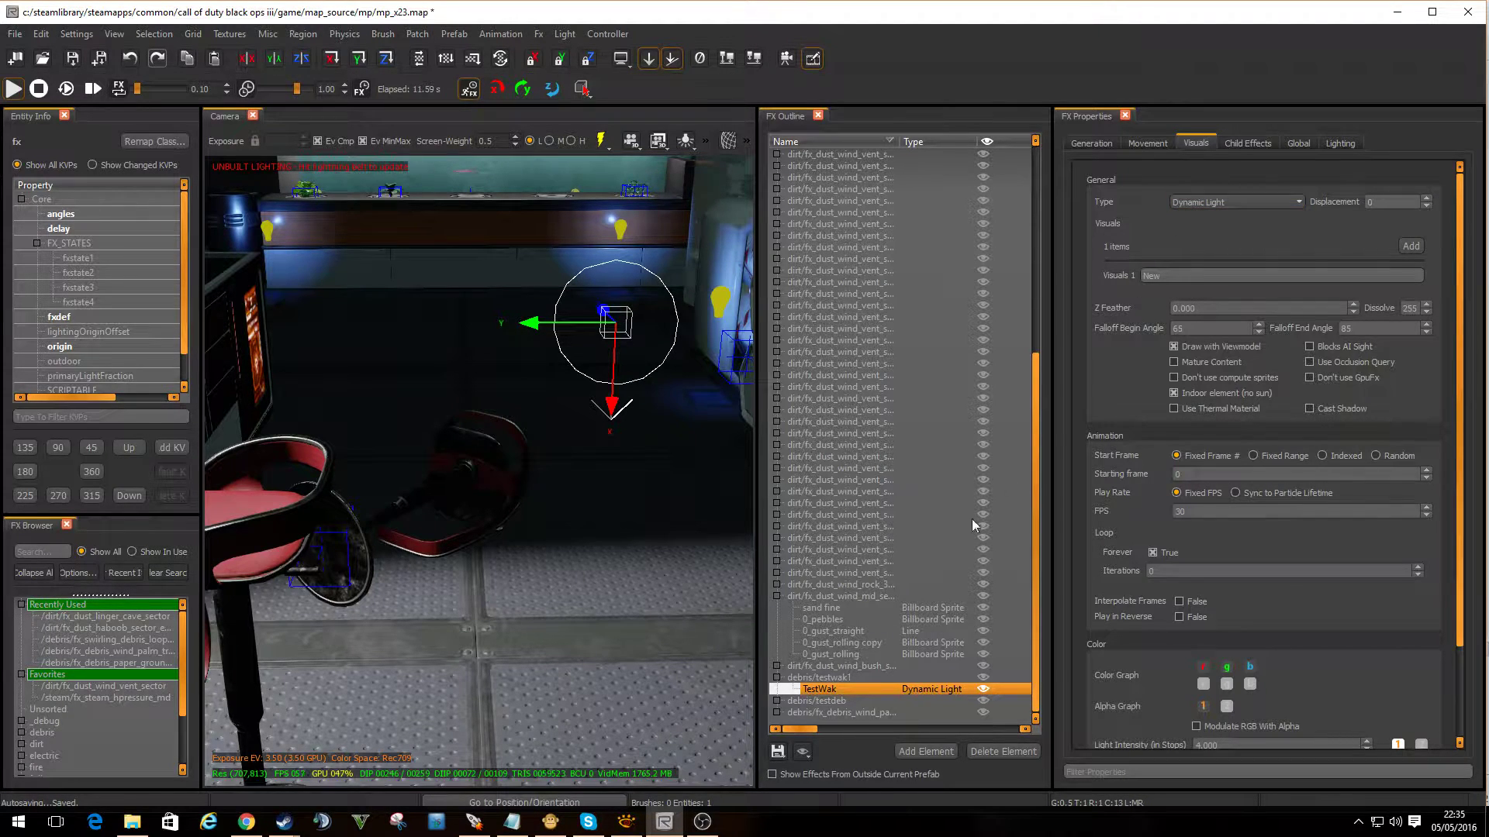
- Hide the TestWak element, turn the camera's game view back on and deselect the effect entity
{"action": "left_click", "coordinate": [984, 689]}
{"action": "left_click", "coordinate": [984, 689]}
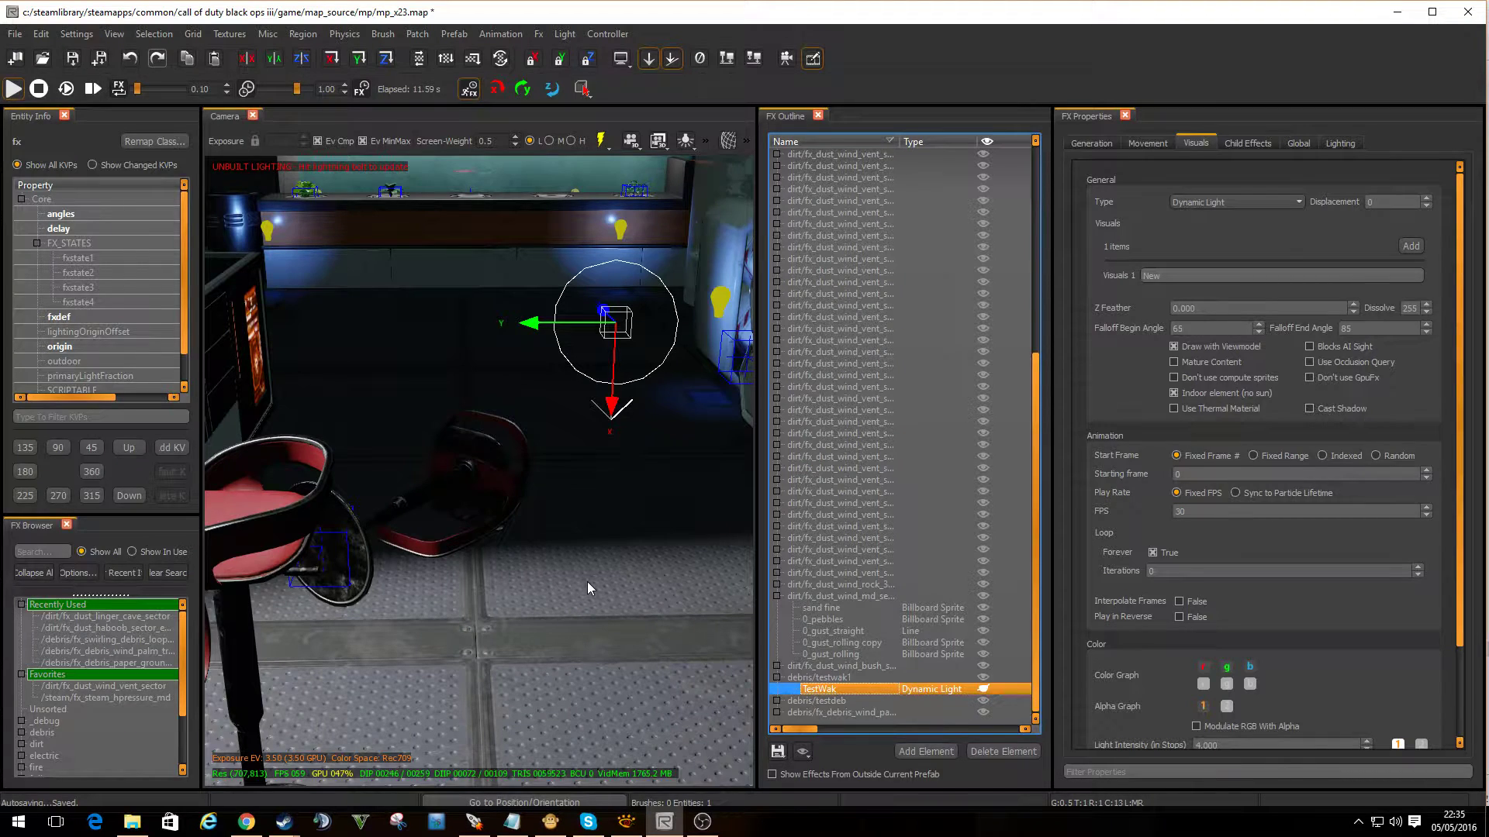
{"action": "key", "text": "g"}
{"action": "left_click", "coordinate": [548, 524]}
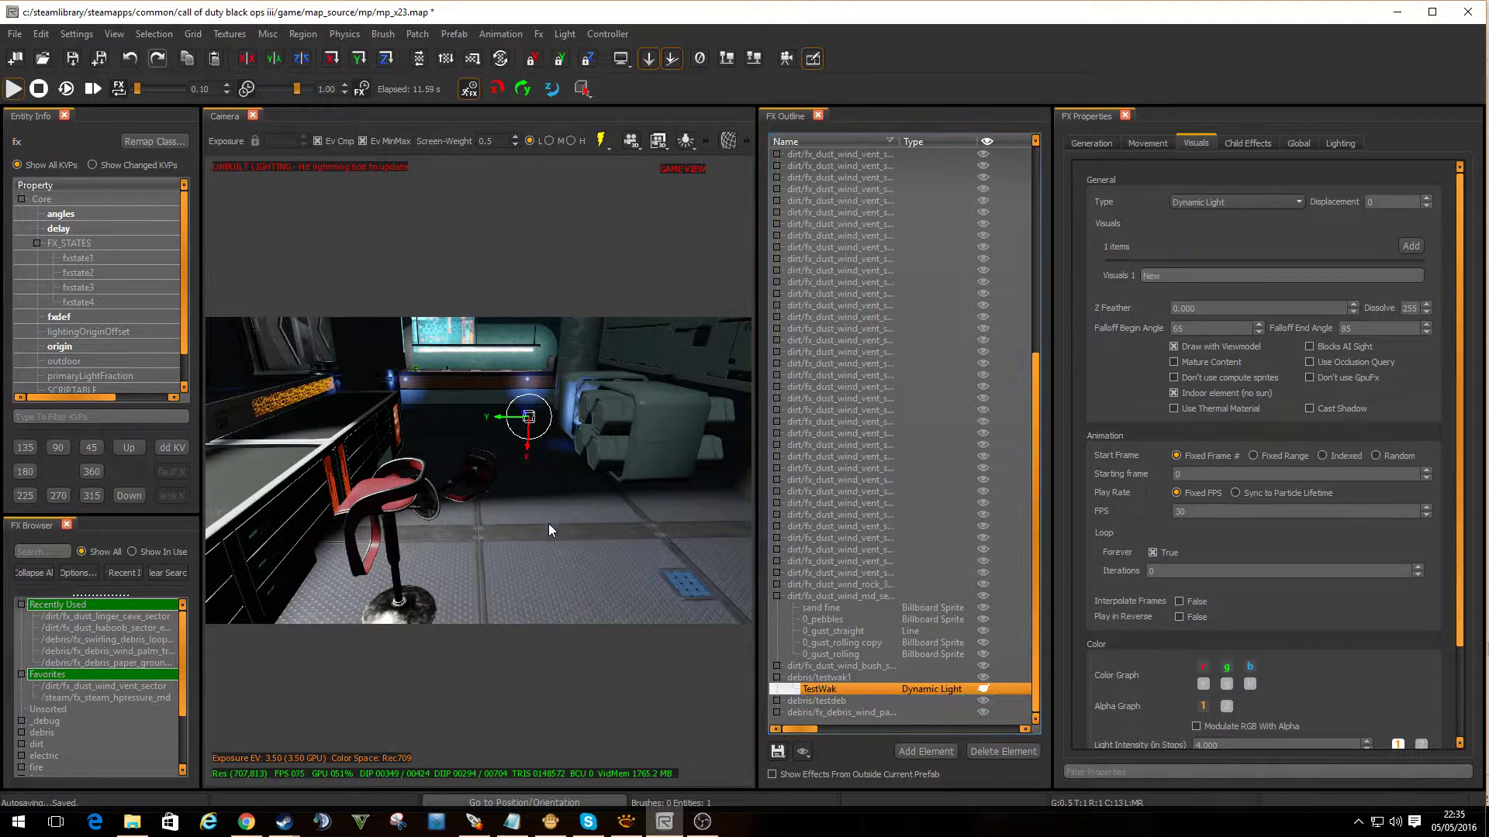
{"action": "key", "text": "Escape"}
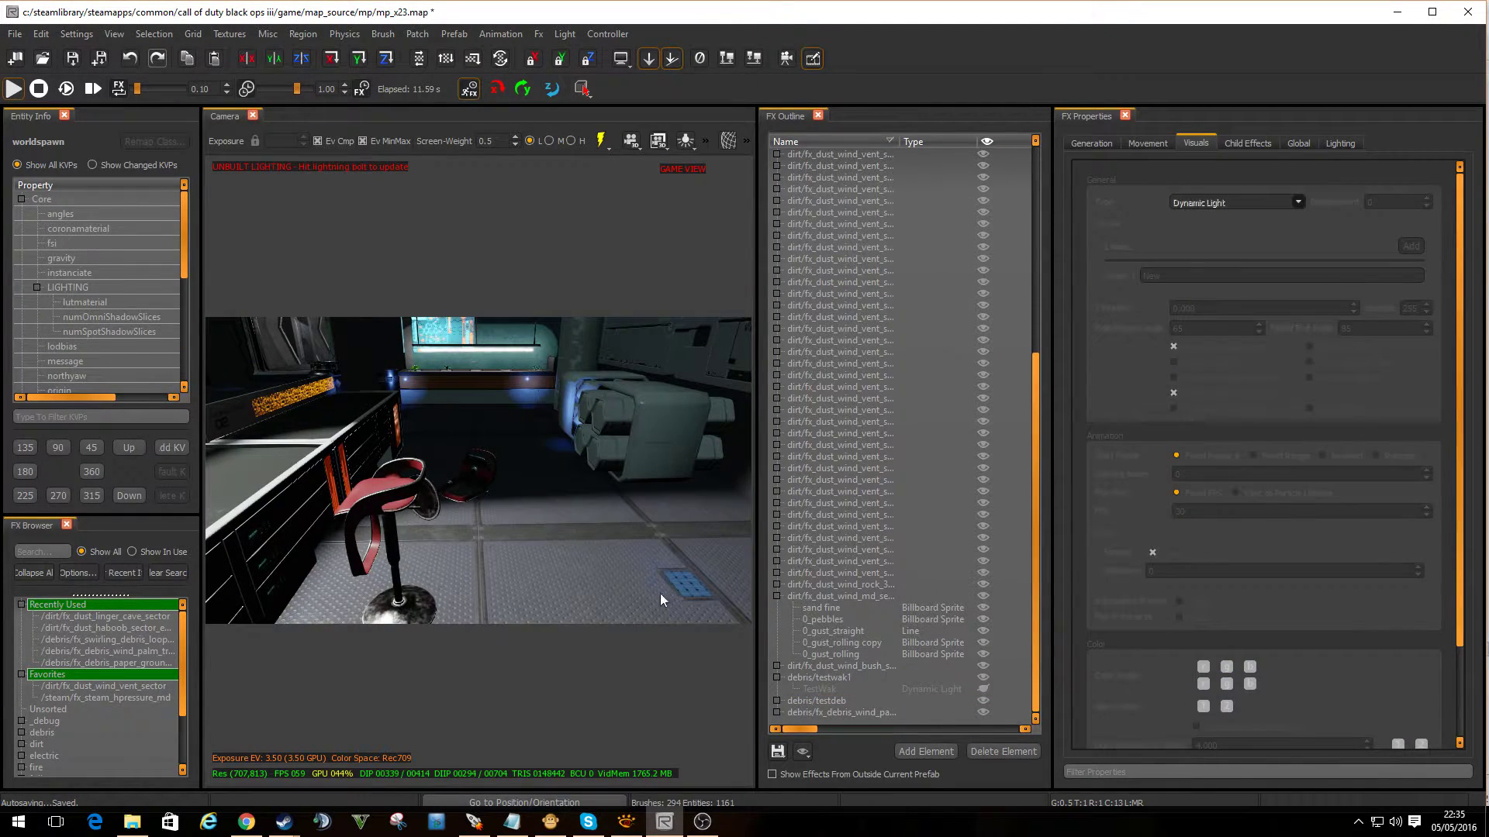
{"action": "left_click", "coordinate": [985, 689]}
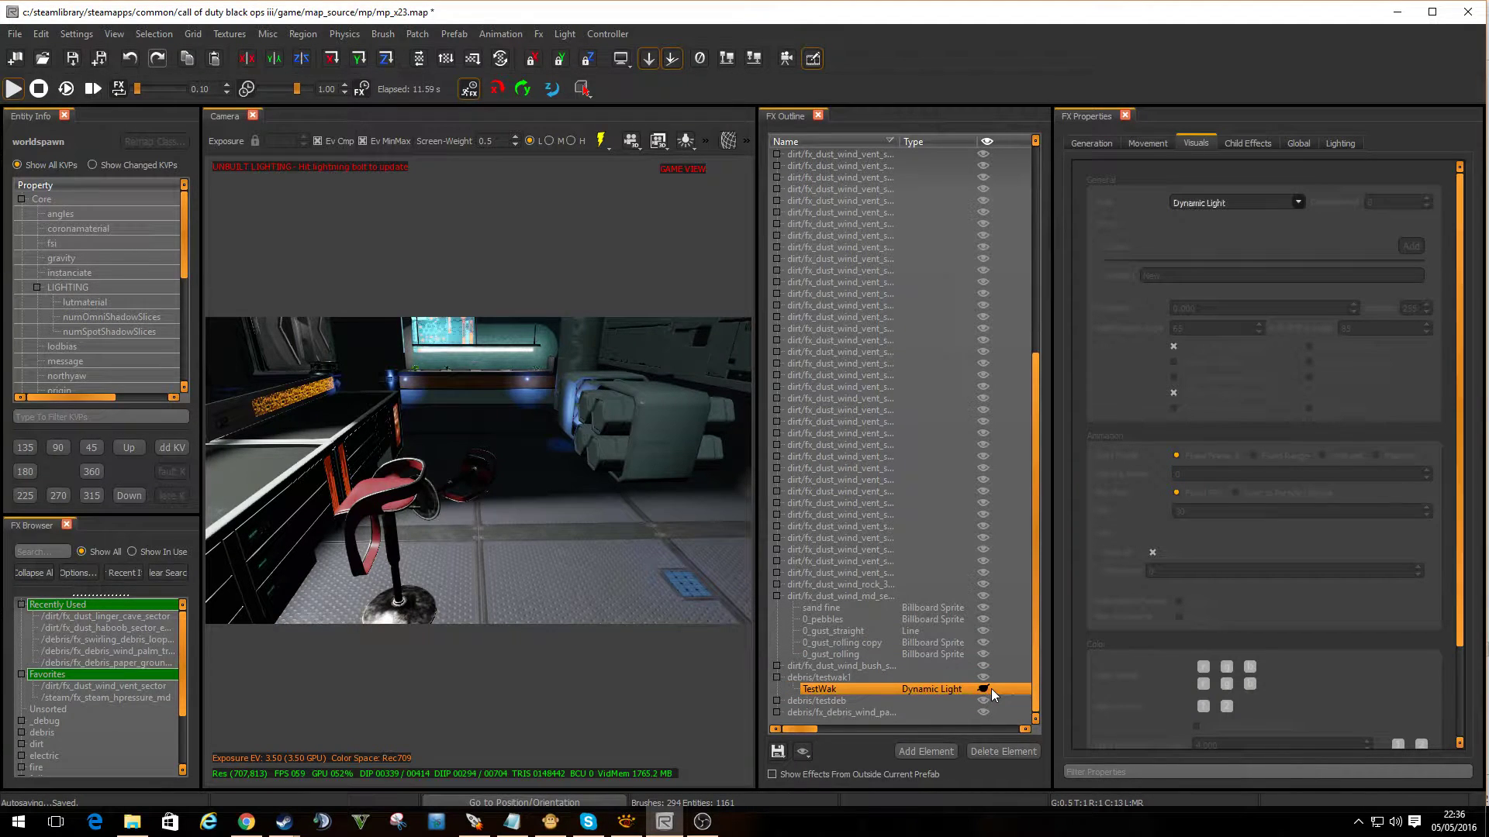
{"action": "left_click", "coordinate": [993, 688]}
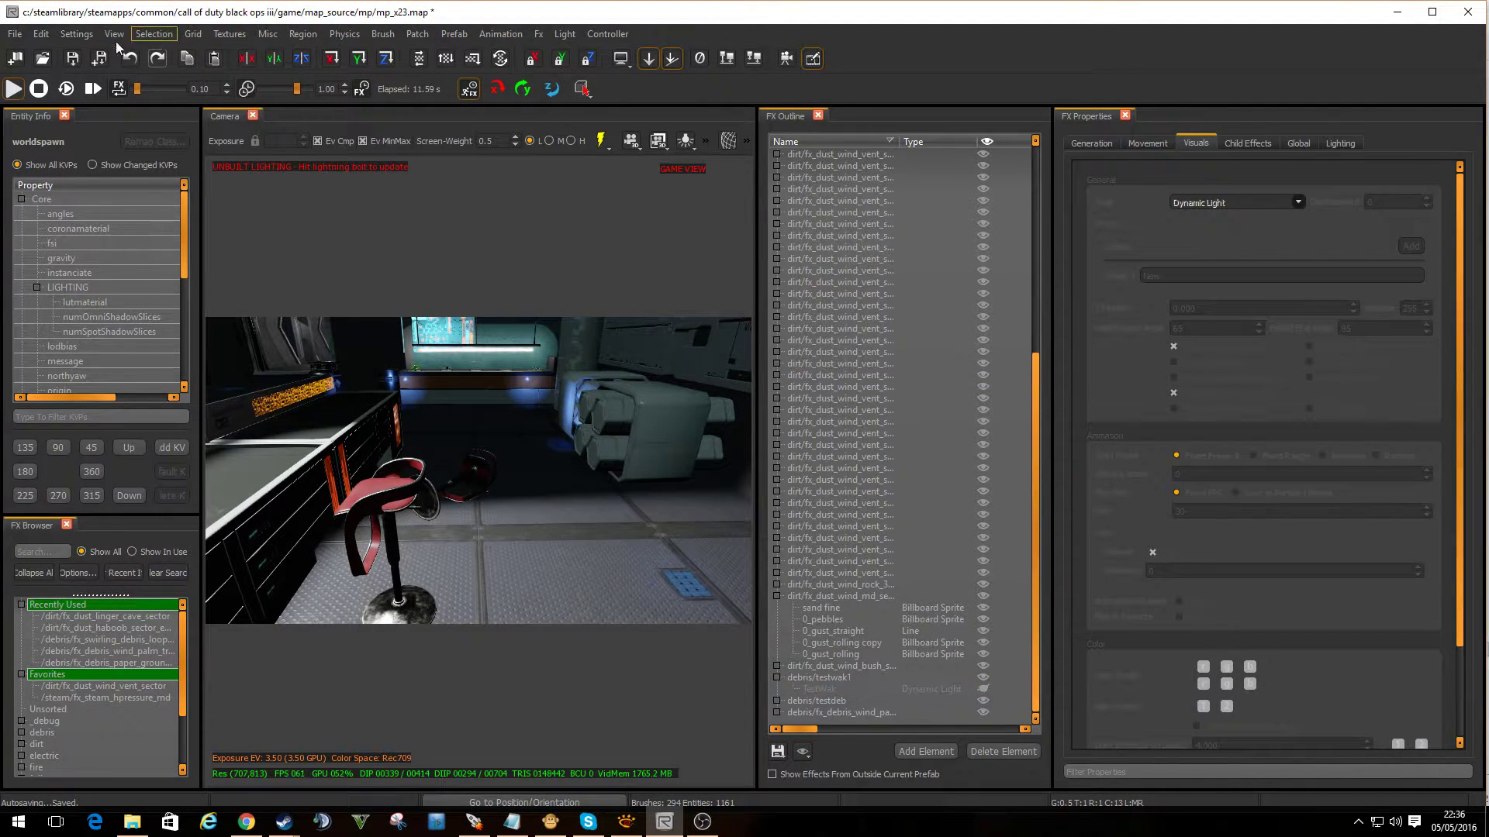
- Start FX playback and look through the effects in the outline and the room in the camera
{"action": "left_click", "coordinate": [13, 90]}
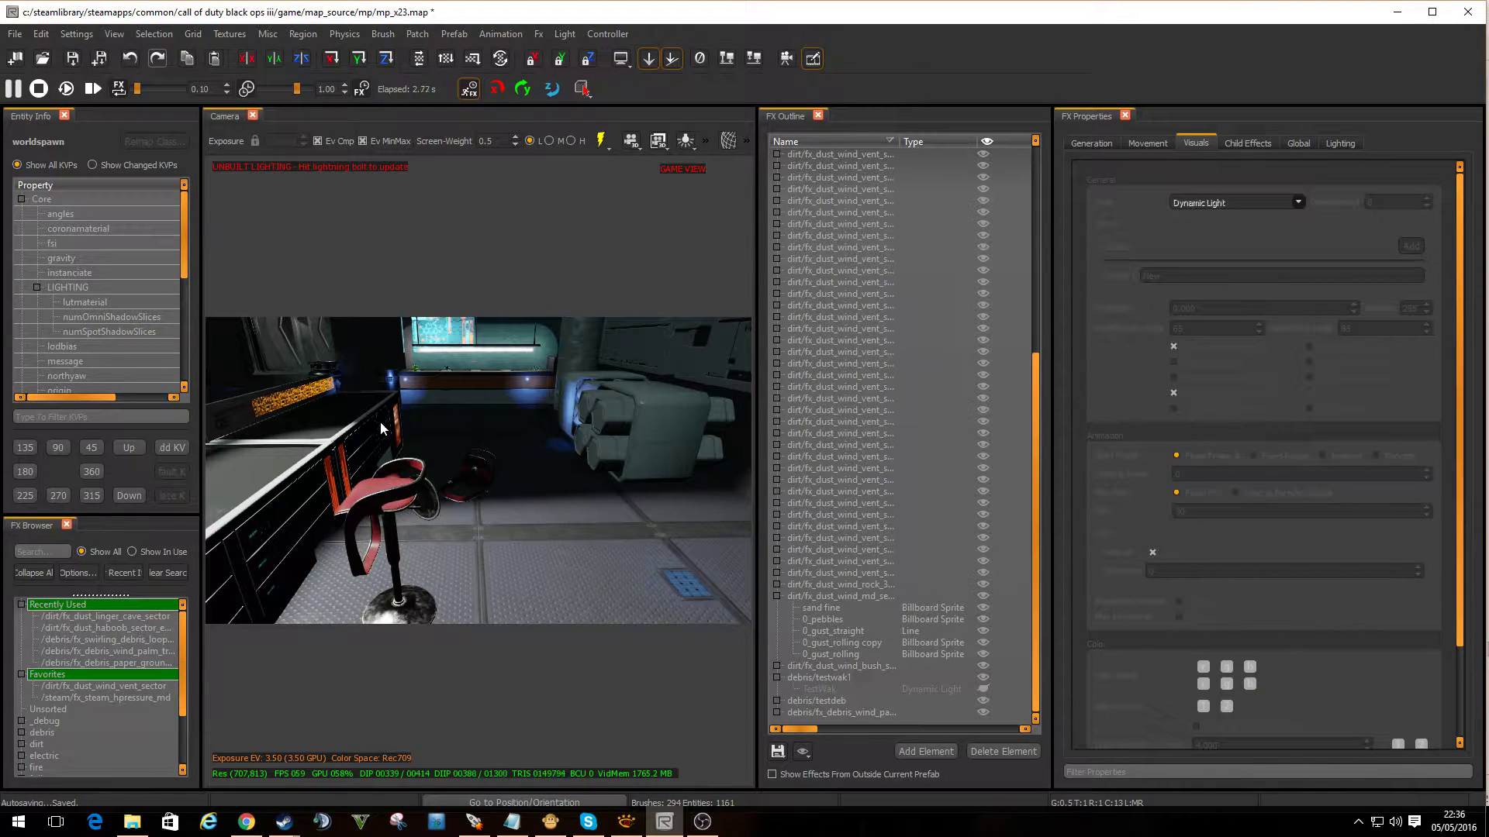
{"action": "right_click_drag", "start_coordinate": [366, 398], "coordinate": [422, 370]}
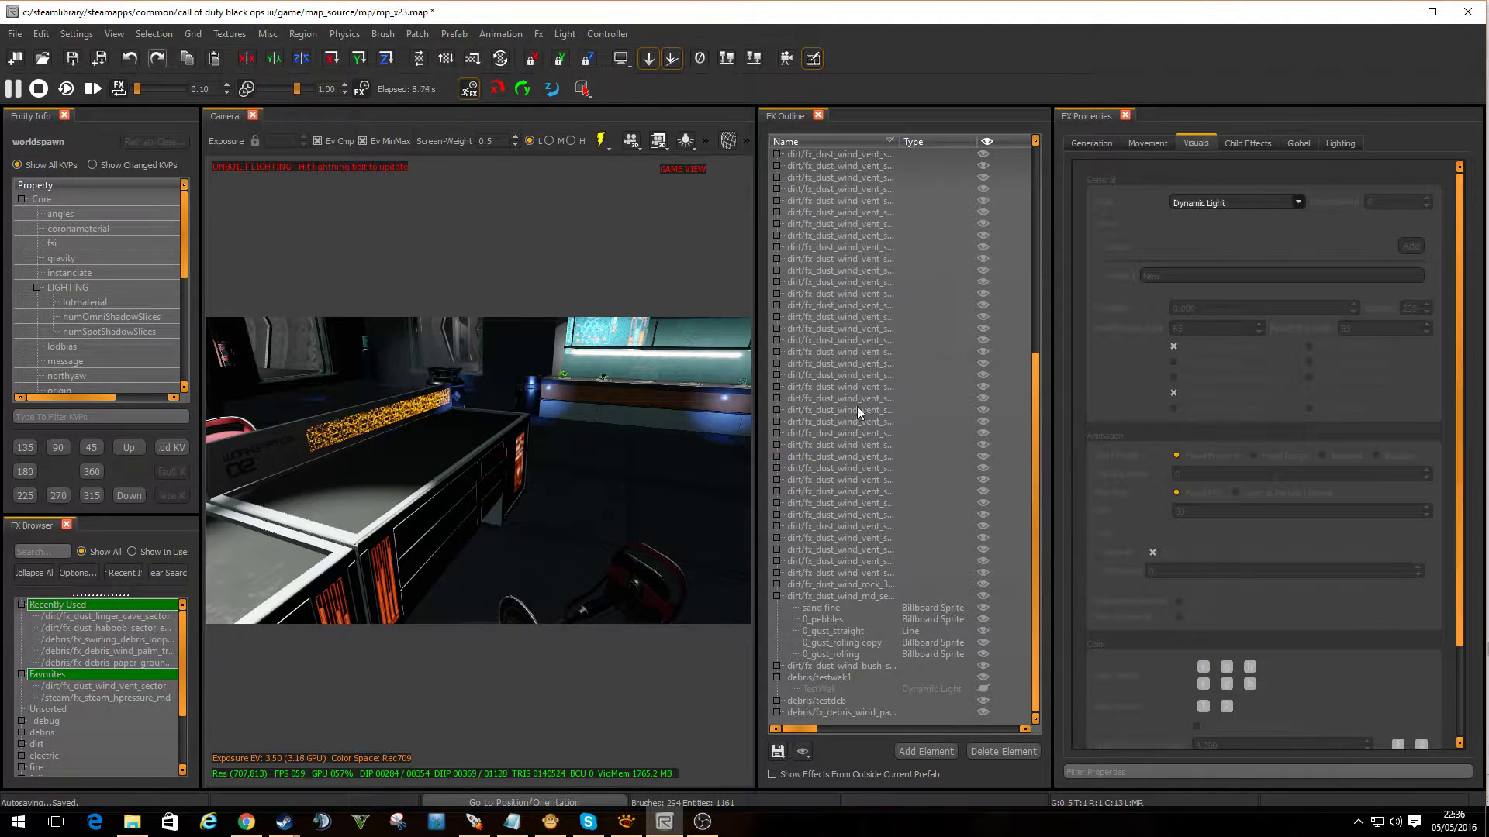
{"action": "left_click_drag", "start_coordinate": [1041, 411], "coordinate": [1019, 193]}
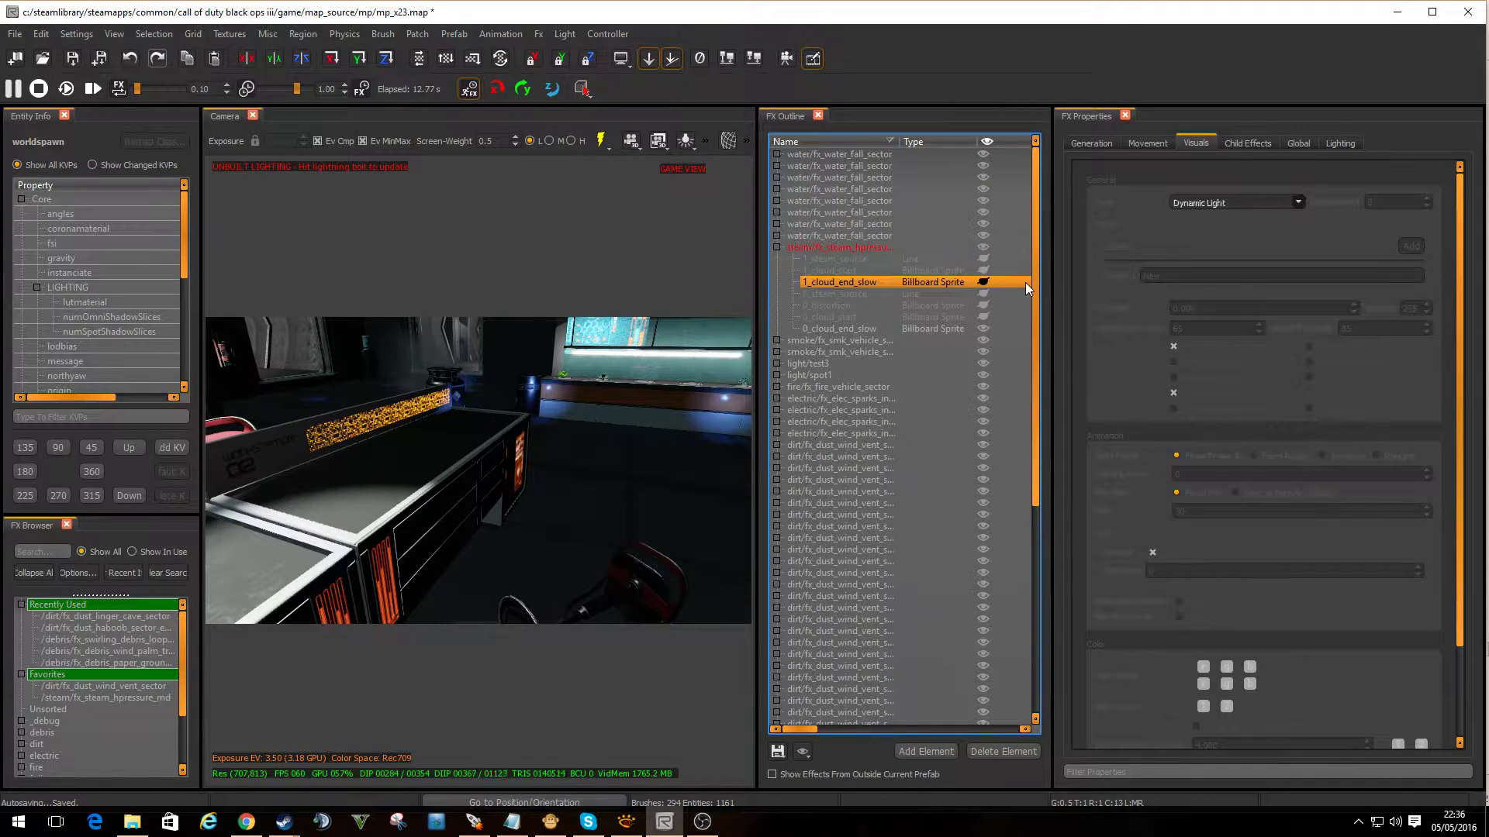
{"action": "mouse_move", "coordinate": [1033, 296]}
{"action": "left_mouse_down"}
{"action": "mouse_move", "coordinate": [1044, 564]}
{"action": "mouse_move", "coordinate": [1048, 296]}
{"action": "left_mouse_up"}
{"action": "scroll", "coordinate": [1041, 271], "scroll_direction": "up", "scroll_amount": 2}
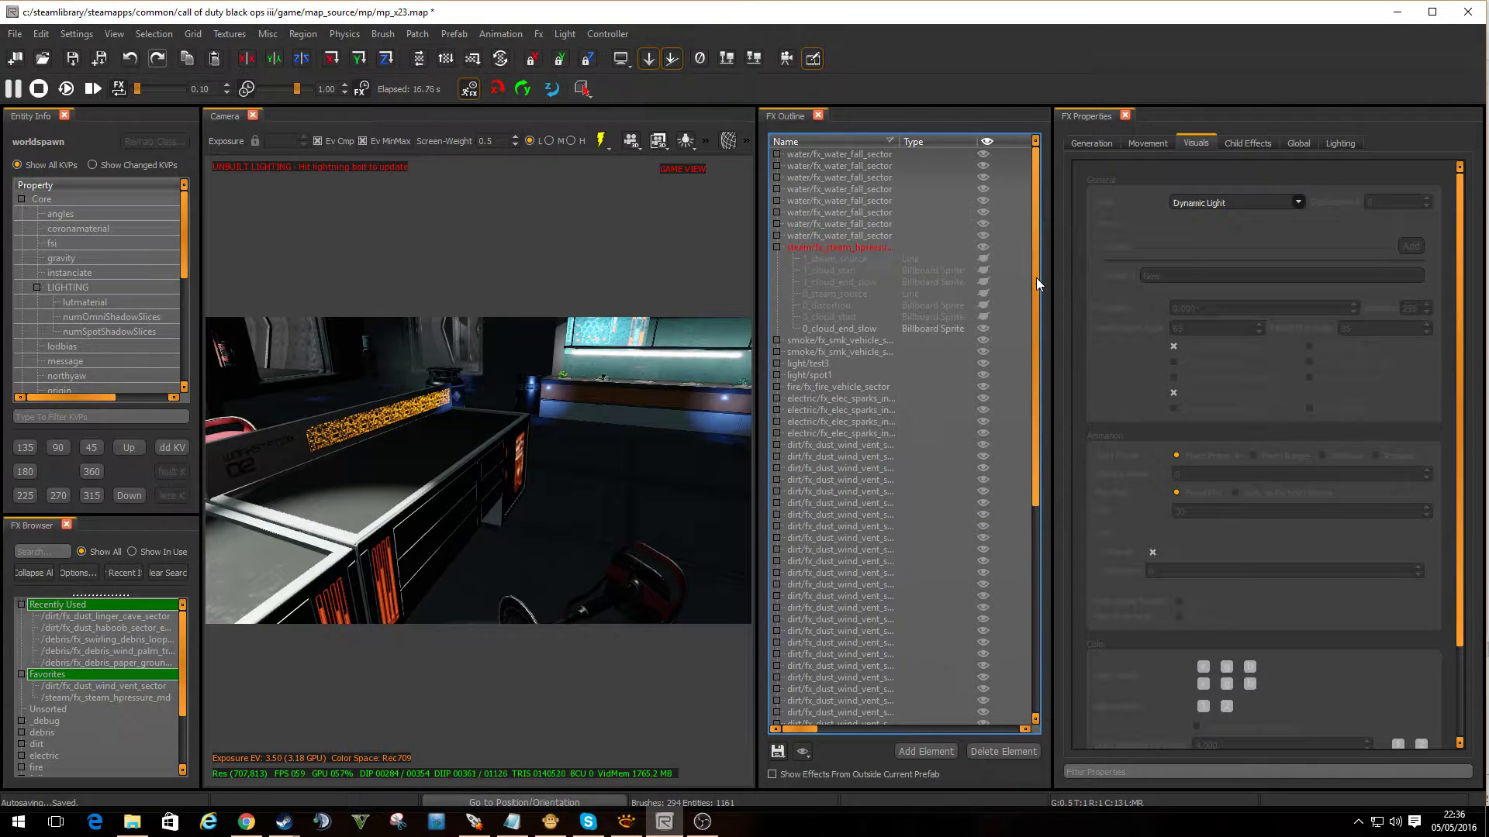
{"action": "left_click_drag", "start_coordinate": [1035, 277], "coordinate": [1045, 580]}
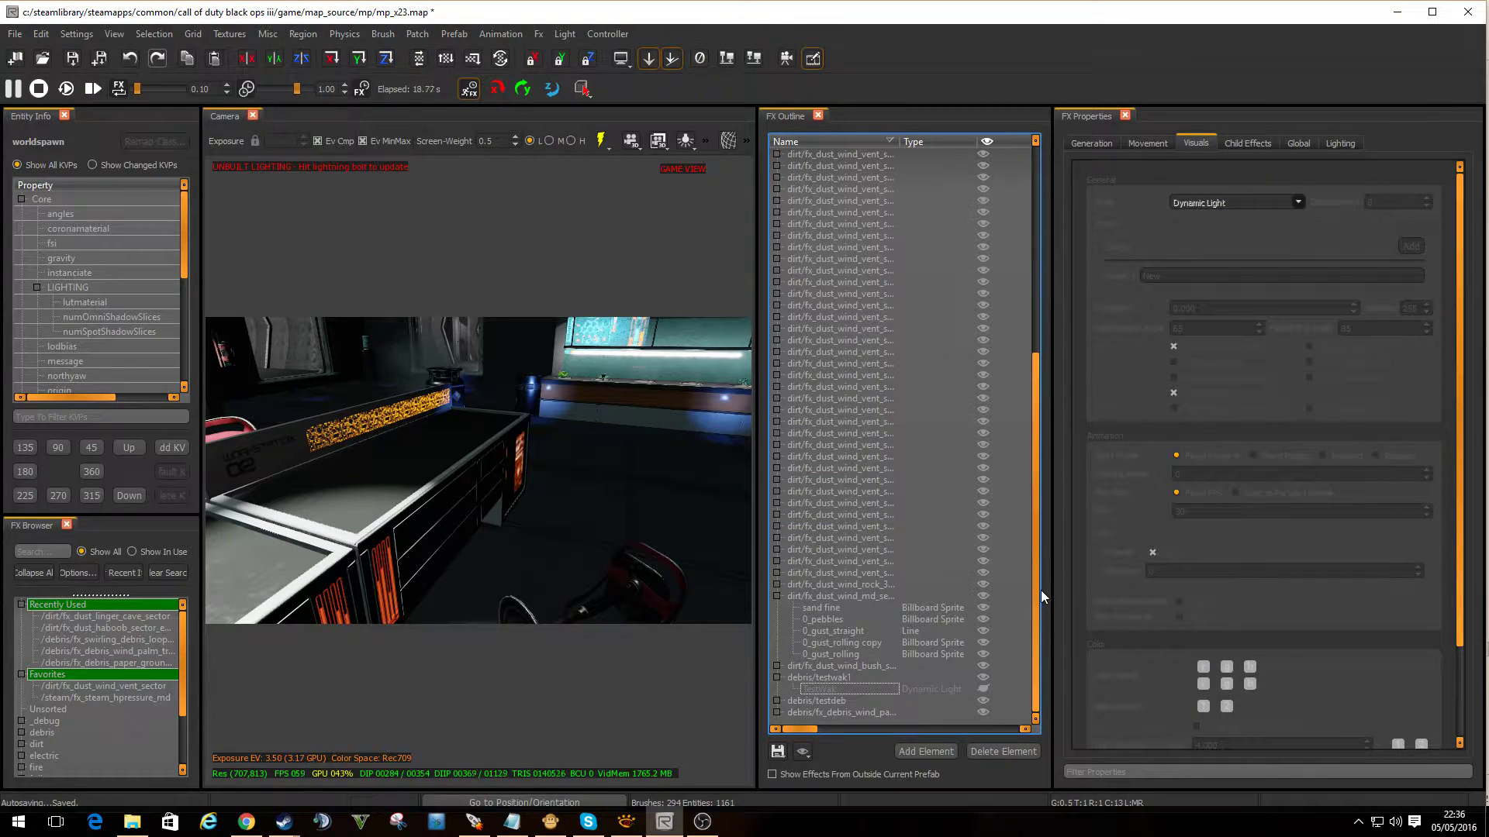
{"action": "right_click_drag", "start_coordinate": [673, 504], "coordinate": [768, 527]}
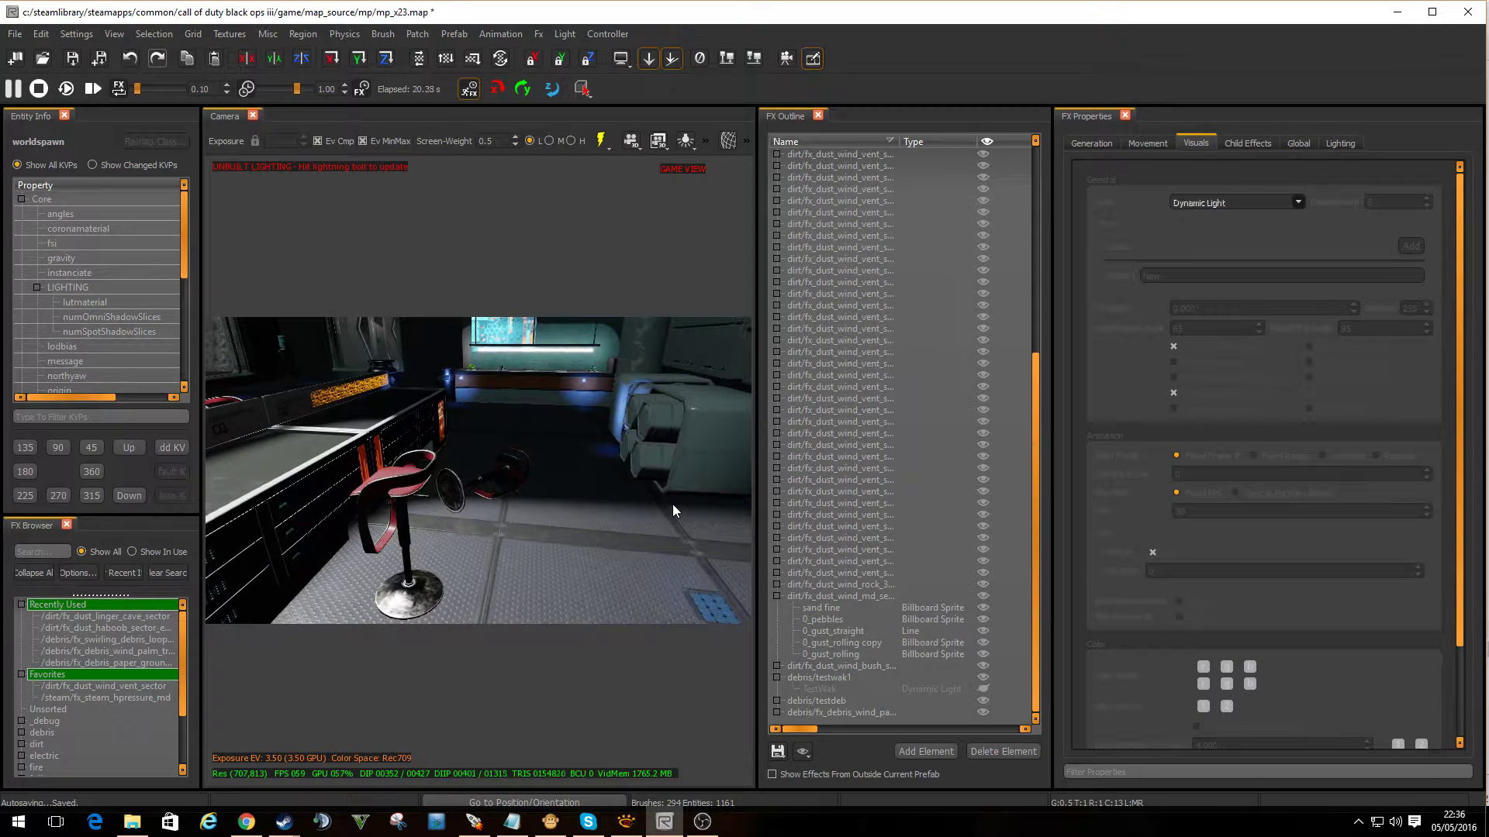
- Turn the TestWak dynamic light's visibility back on and deselect its entity to preview the light in the room
{"action": "left_click", "coordinate": [983, 689]}
{"action": "left_click", "coordinate": [981, 689]}
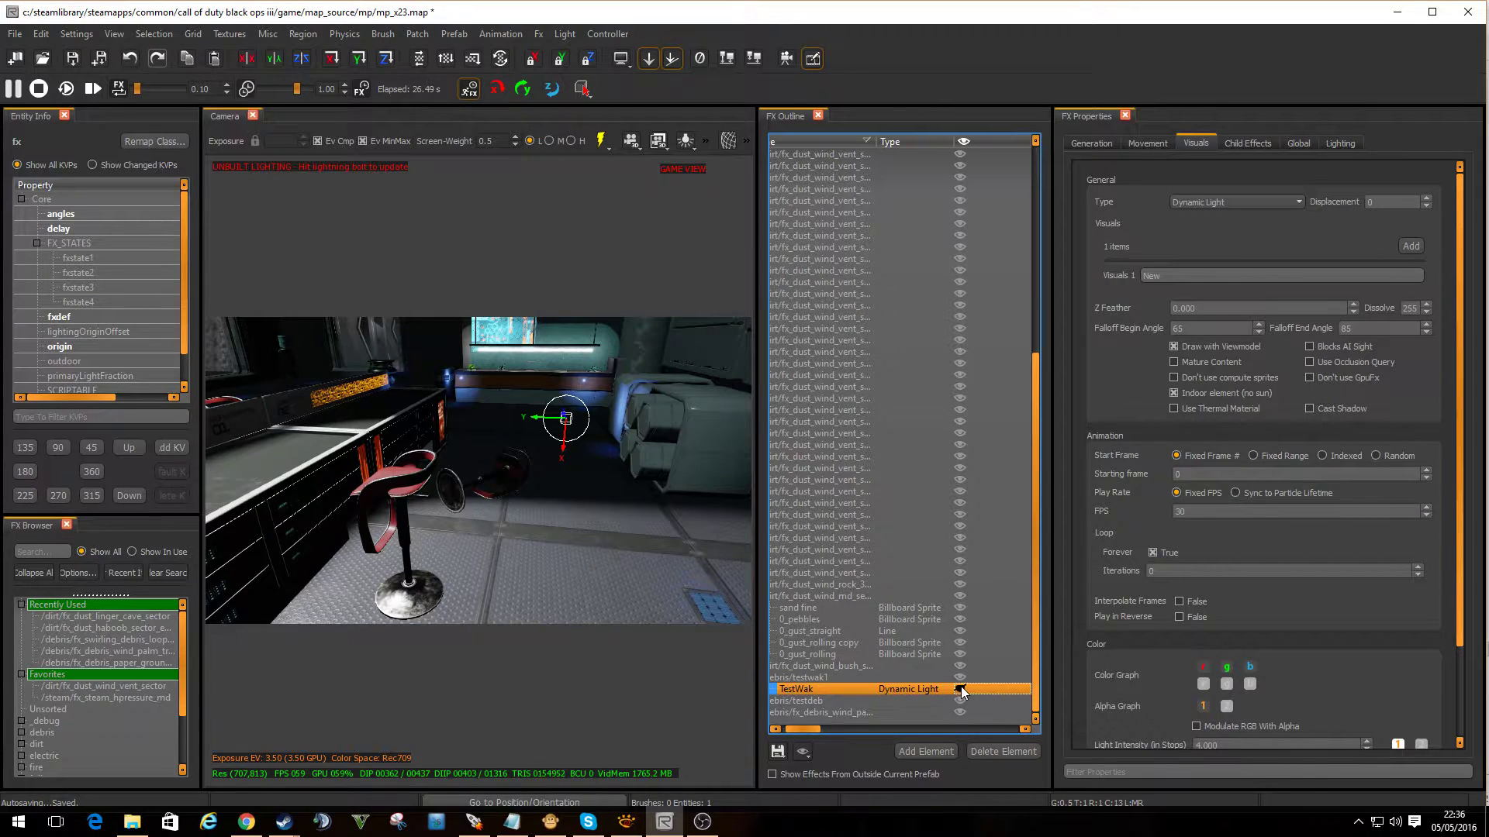
{"action": "left_click", "coordinate": [962, 690]}
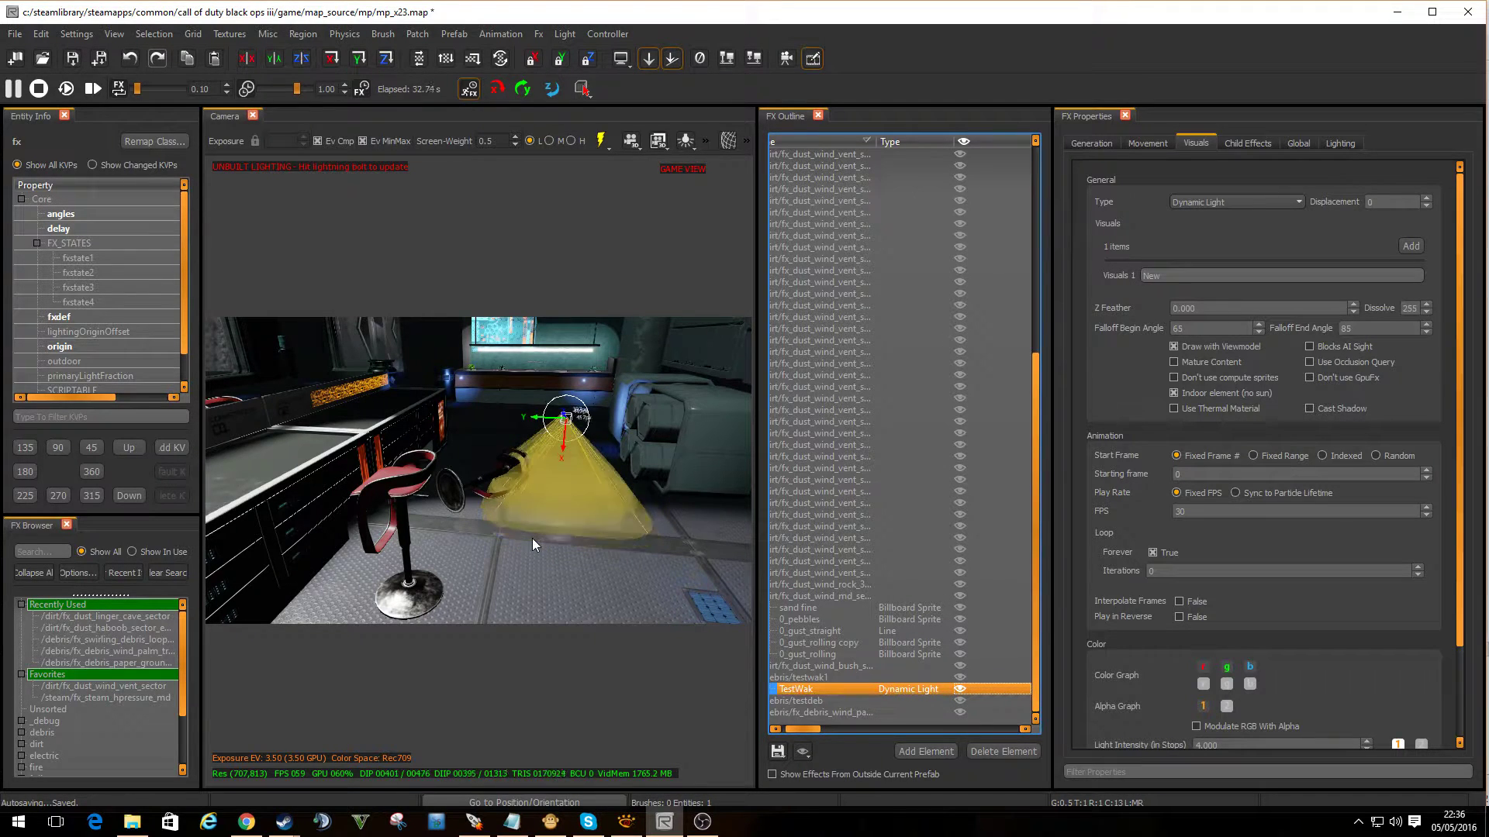
{"action": "key", "text": "Escape"}
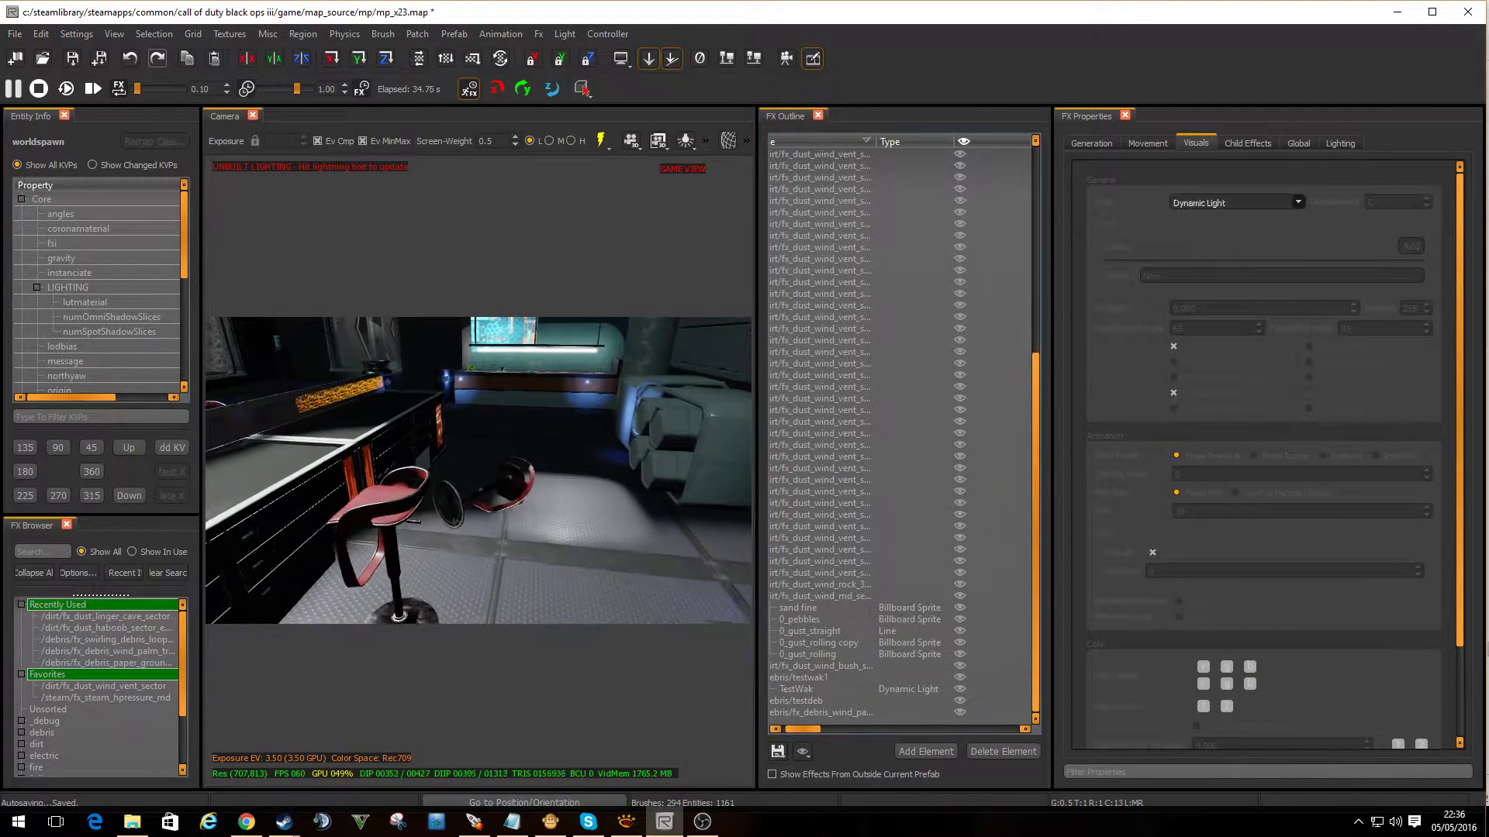
- Select the TestWak dynamic light element in the FX outline and check its movement and generation settings against the light in the room
{"action": "right_click_drag", "start_coordinate": [557, 555], "coordinate": [611, 549]}
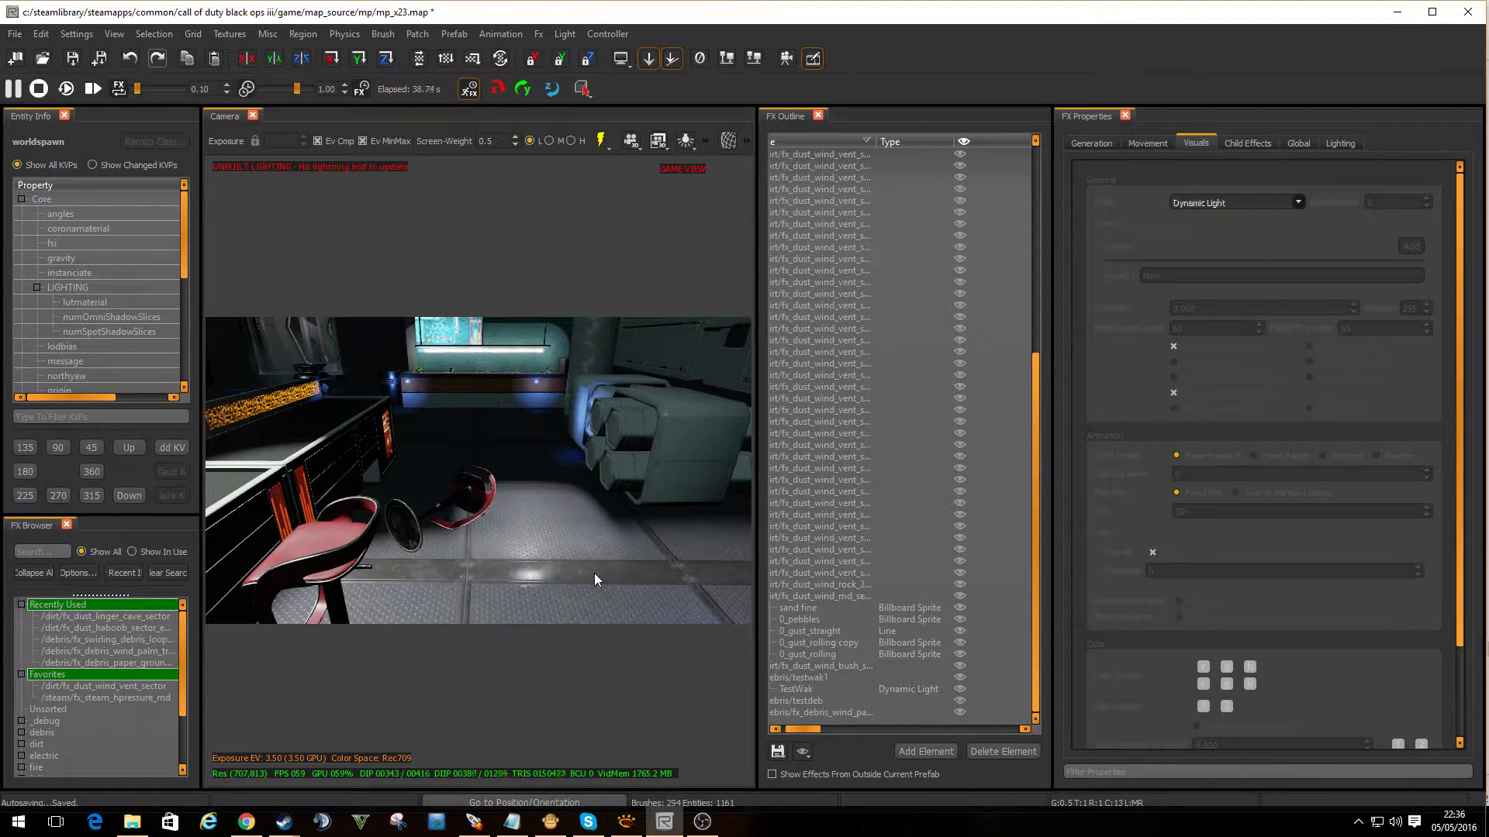
{"action": "left_click", "coordinate": [809, 676]}
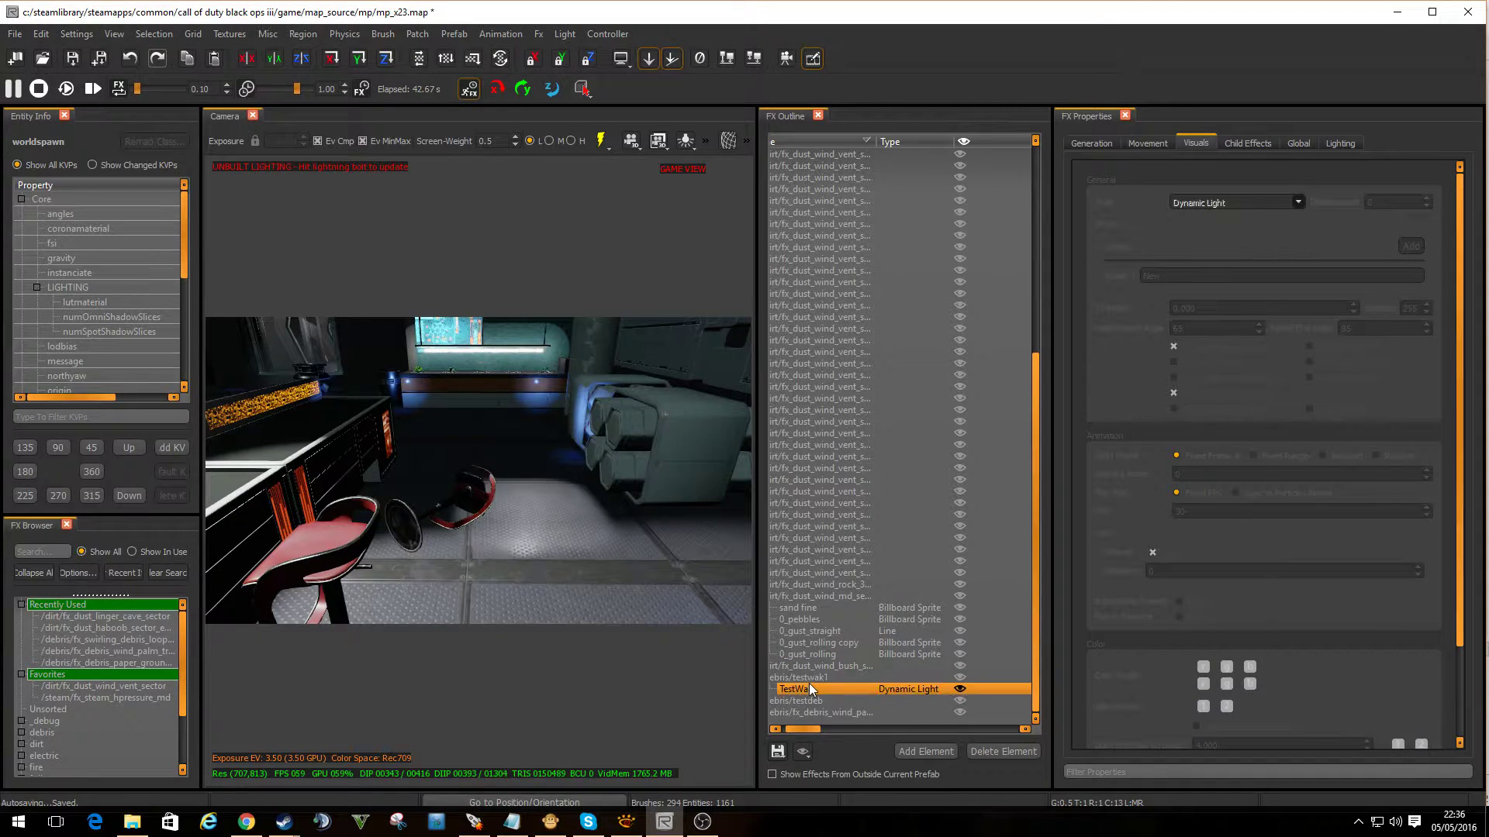
{"action": "left_click", "coordinate": [808, 686]}
{"action": "right_click_drag", "start_coordinate": [622, 581], "coordinate": [651, 558]}
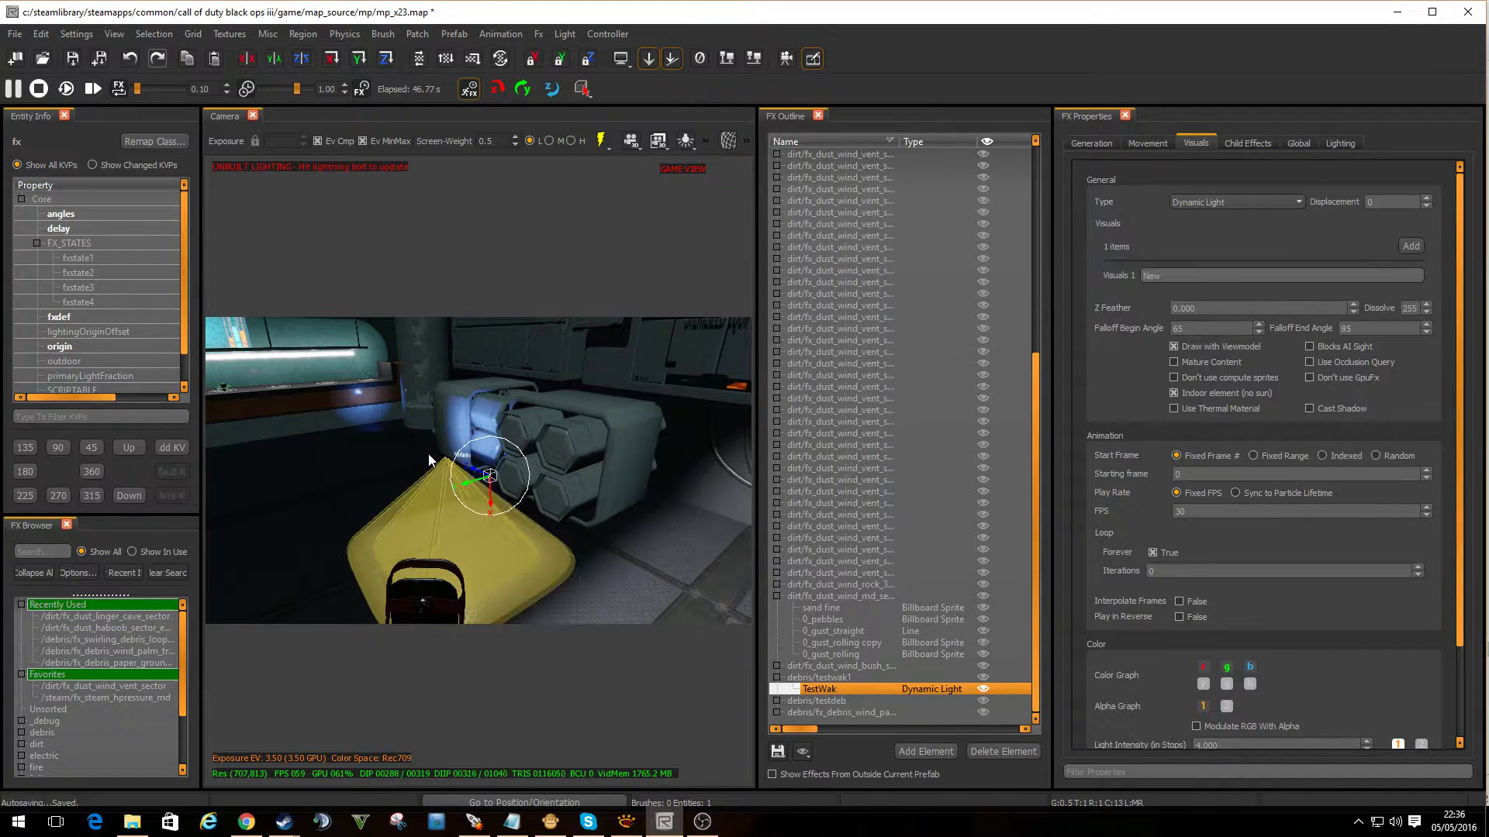
{"action": "left_click", "coordinate": [1146, 143]}
{"action": "right_click_drag", "start_coordinate": [614, 406], "coordinate": [535, 434]}
{"action": "left_click", "coordinate": [1094, 141]}
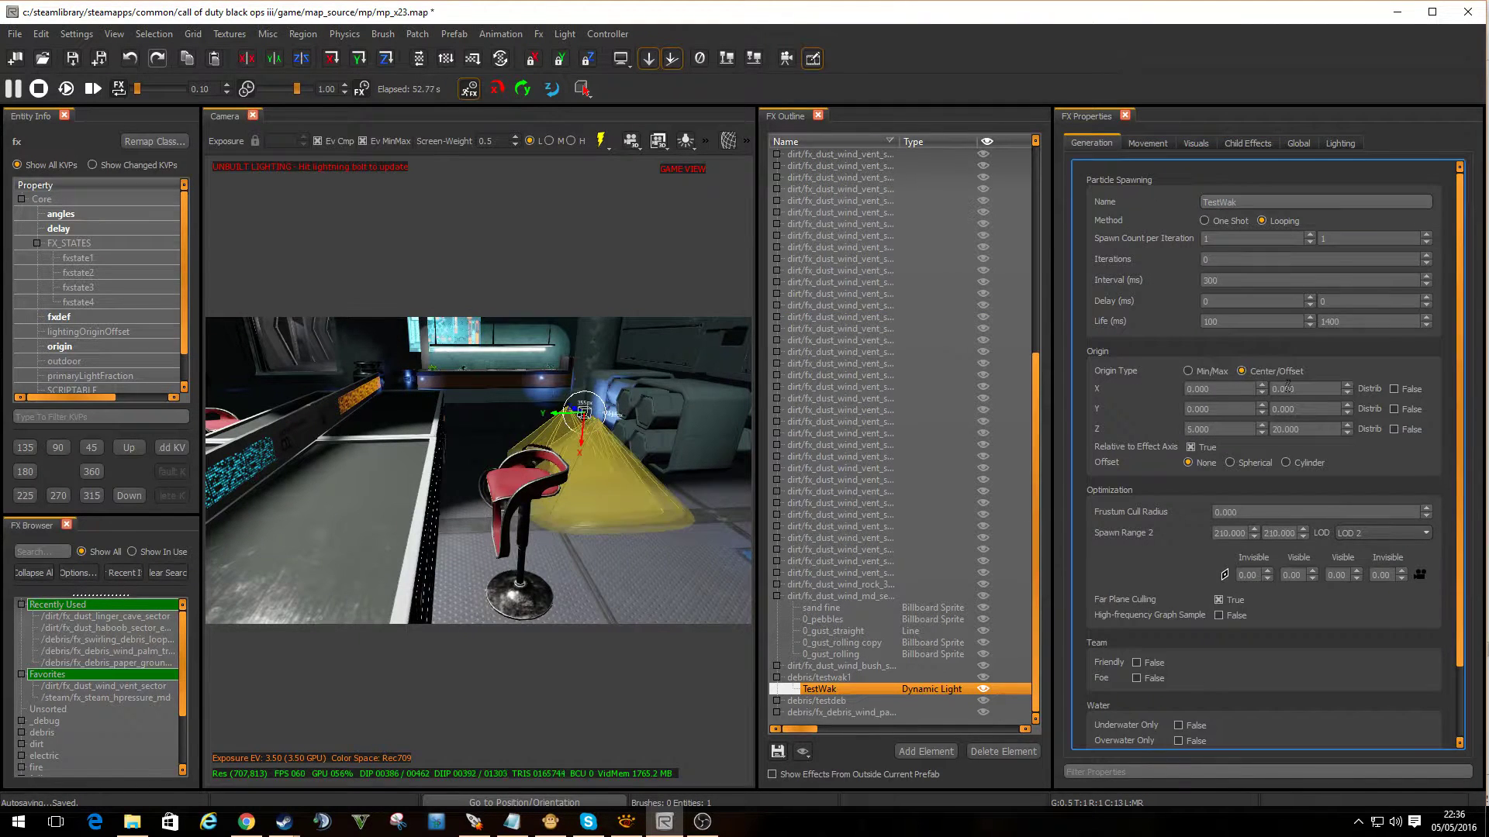
- Set TestWak's spawn interval to 5 ms and preview the dynamic light in the room
{"action": "left_click", "coordinate": [1223, 281]}
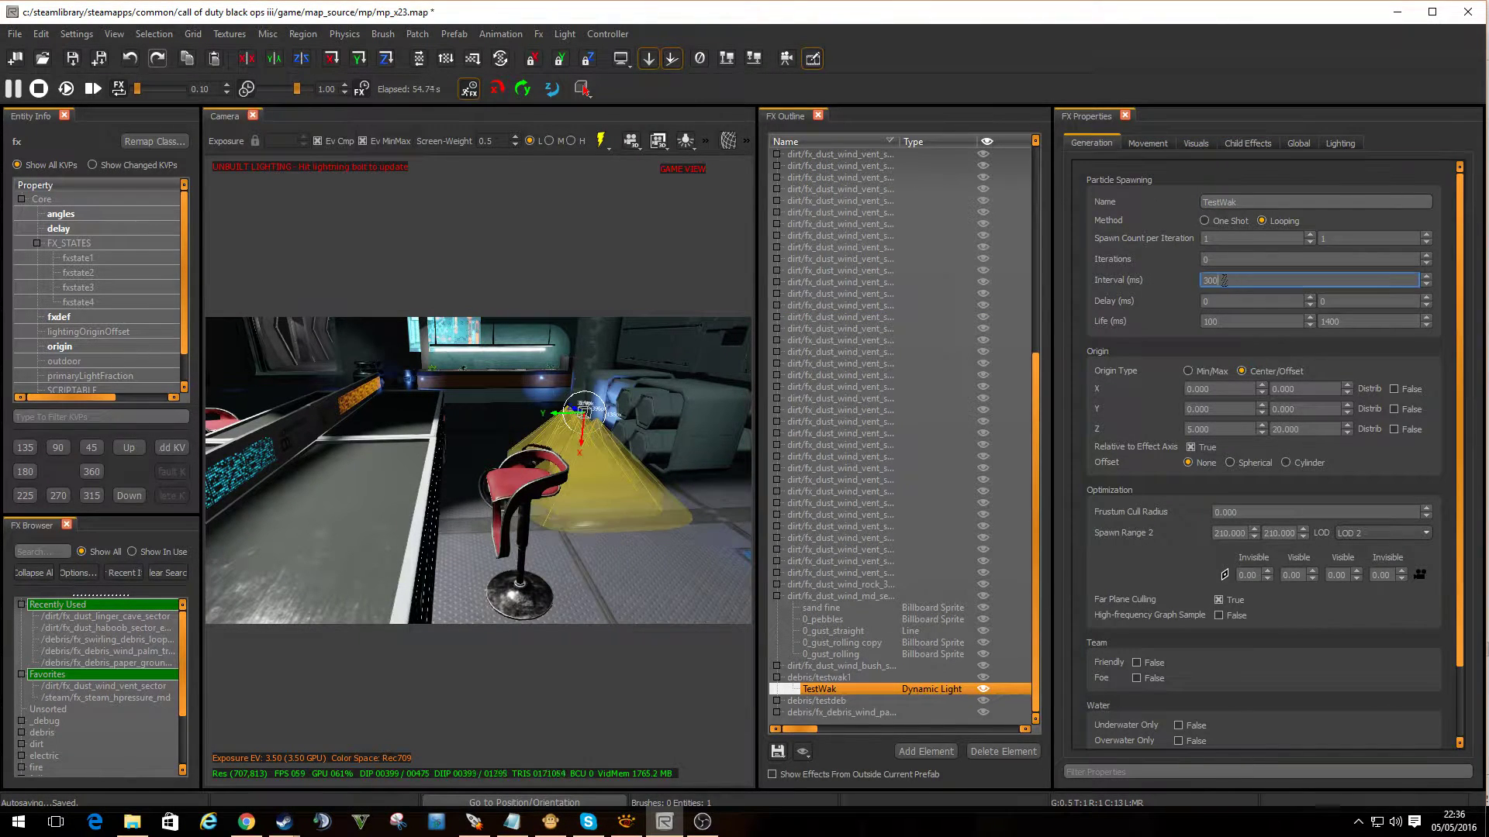
{"action": "double_click", "coordinate": [1223, 281]}
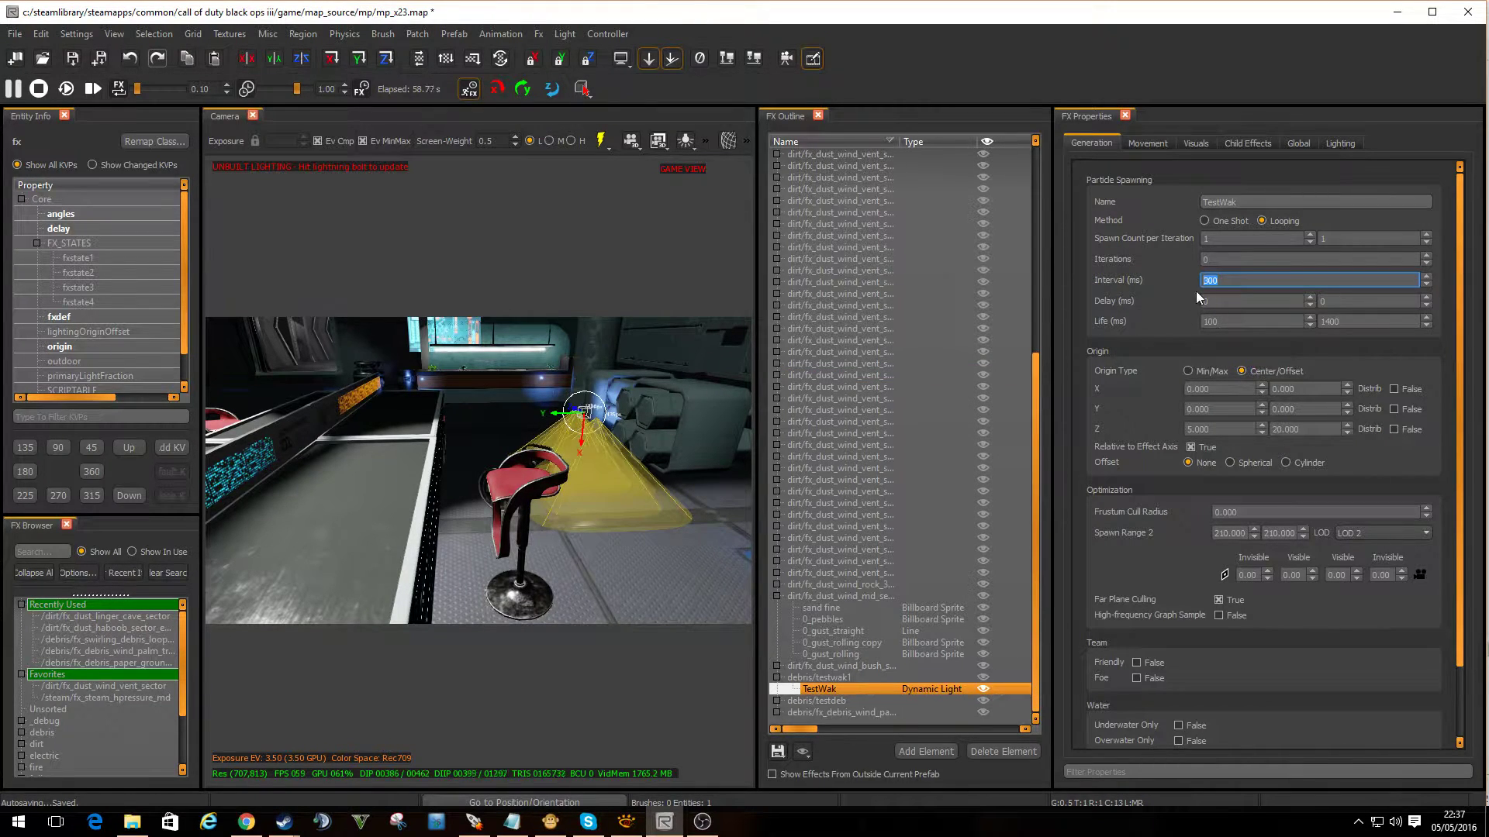
{"action": "type", "text": "300"}
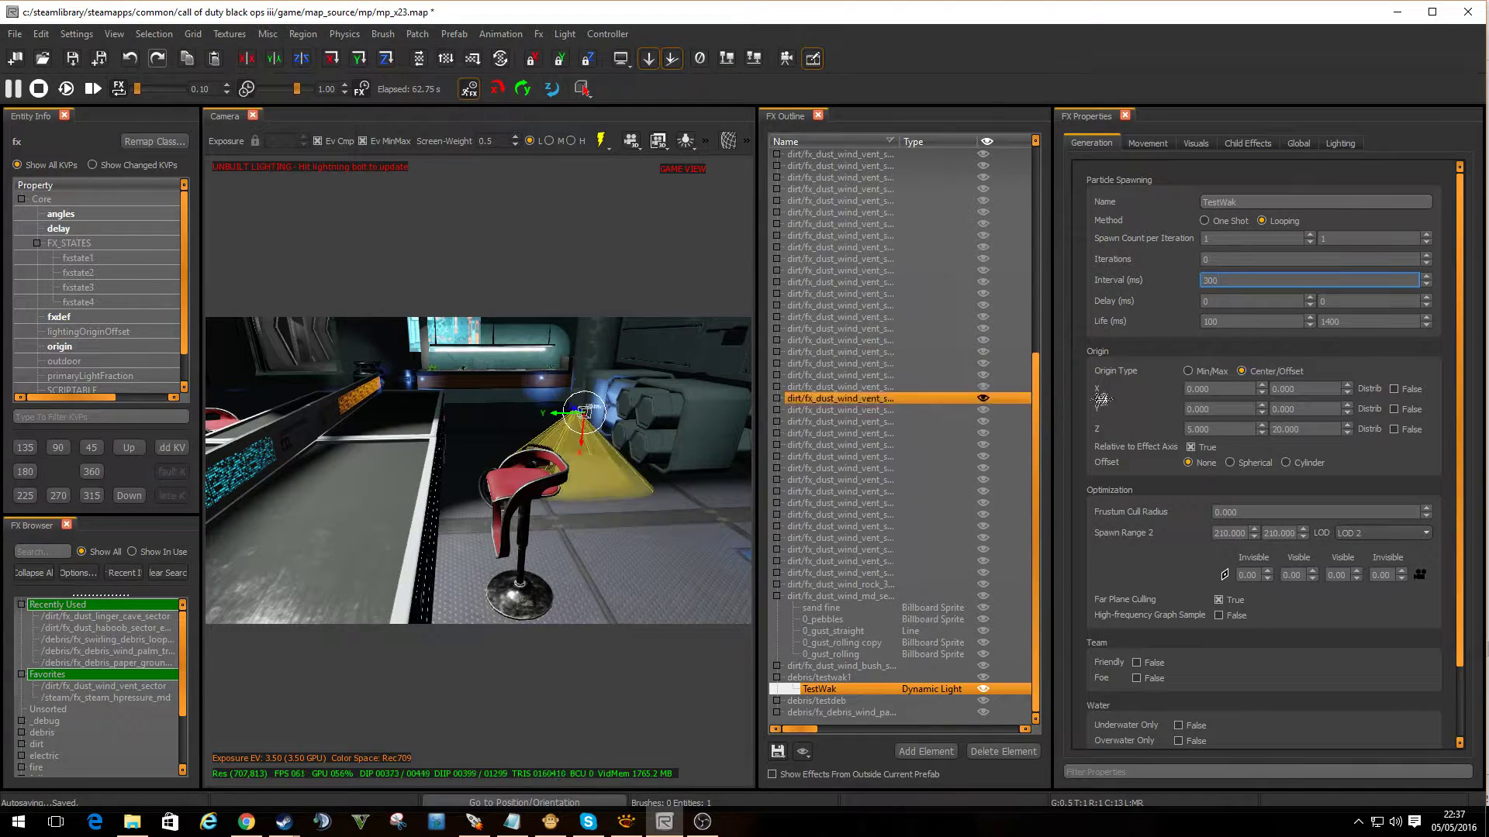
{"action": "double_click", "coordinate": [1210, 283]}
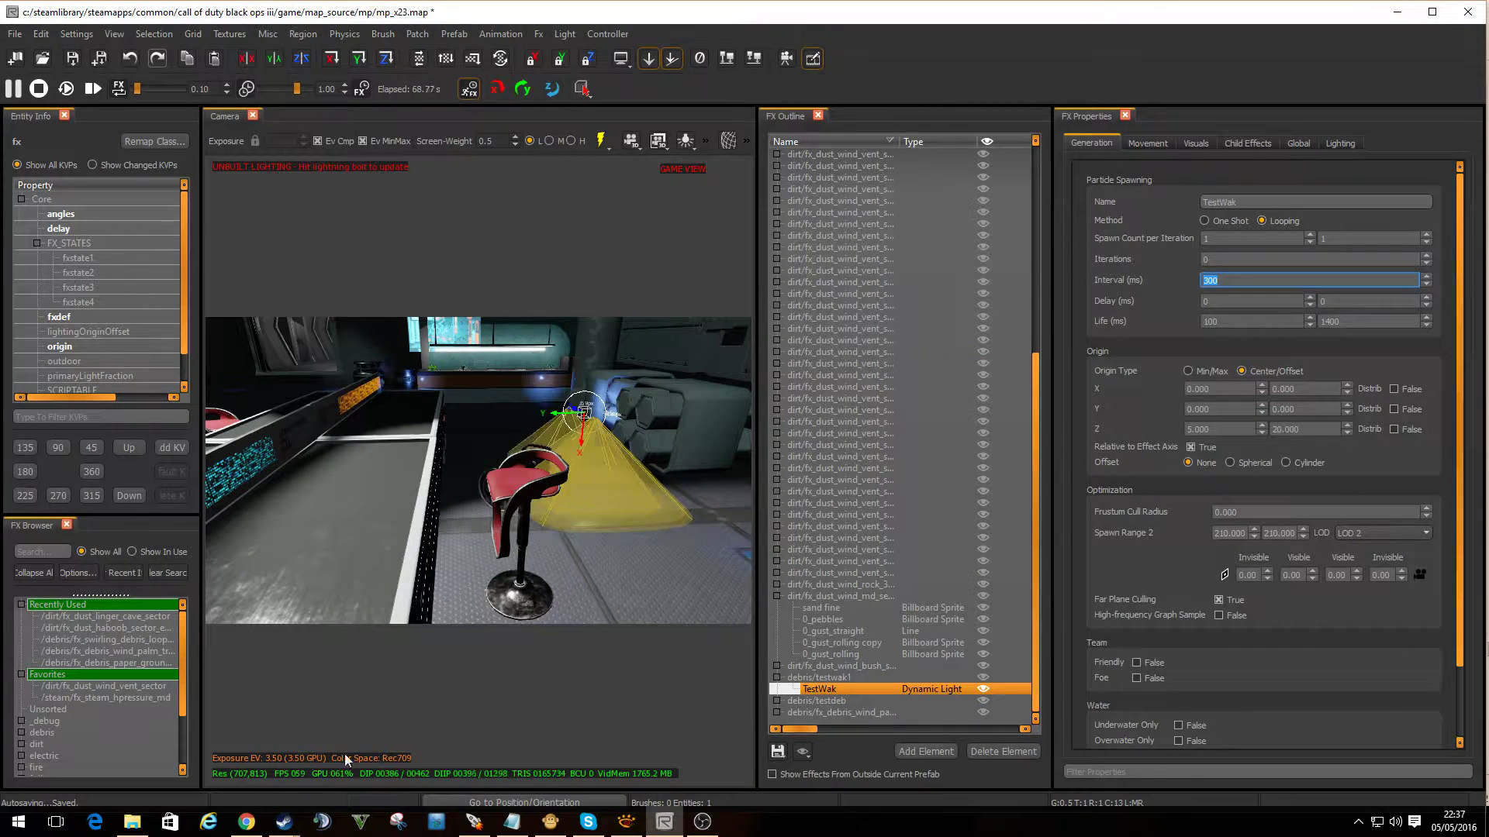
{"action": "type", "text": "5"}
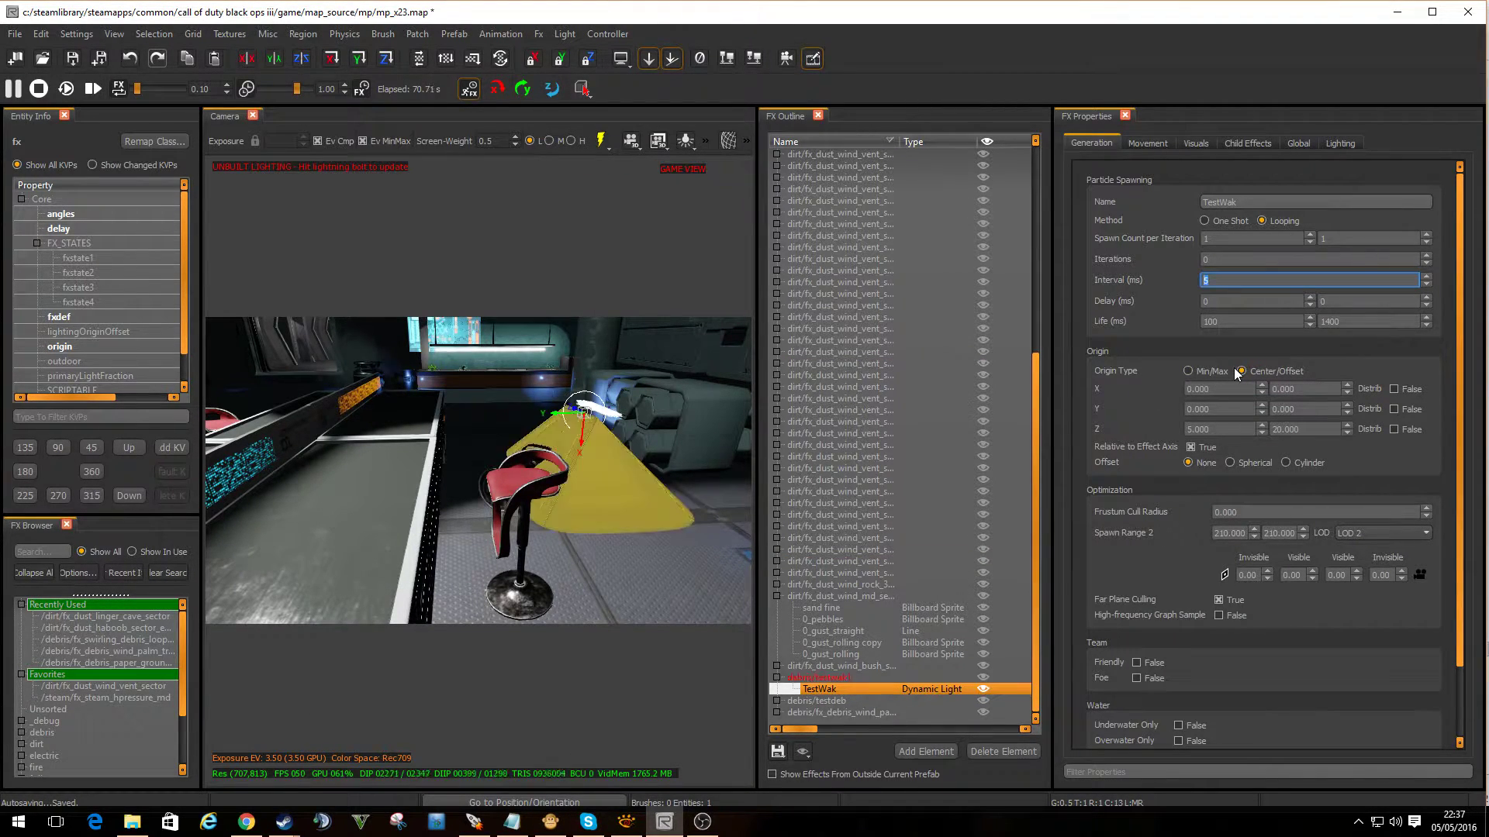
{"action": "right_click_drag", "start_coordinate": [709, 508], "coordinate": [672, 518]}
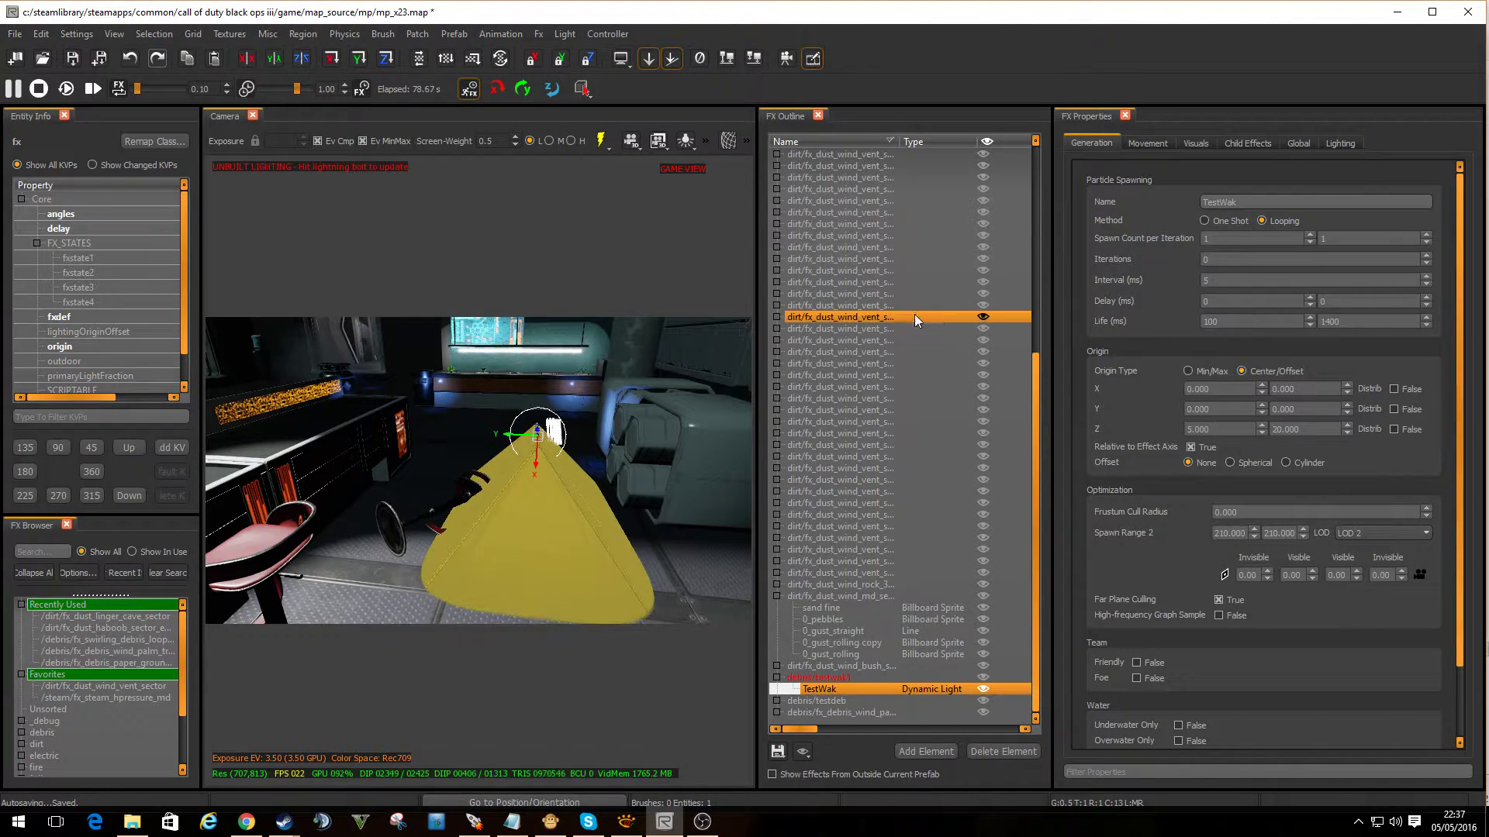
- Set TestWak's spawn interval back to 300 ms and preview the light cone again
{"action": "mouse_move", "coordinate": [561, 515]}
{"action": "right_mouse_down"}
{"action": "mouse_move", "coordinate": [574, 465]}
{"action": "mouse_move", "coordinate": [559, 511]}
{"action": "right_mouse_up"}
{"action": "left_click_drag", "start_coordinate": [1219, 280], "coordinate": [1167, 274]}
{"action": "type", "text": "300"}
{"action": "key", "text": "Return"}
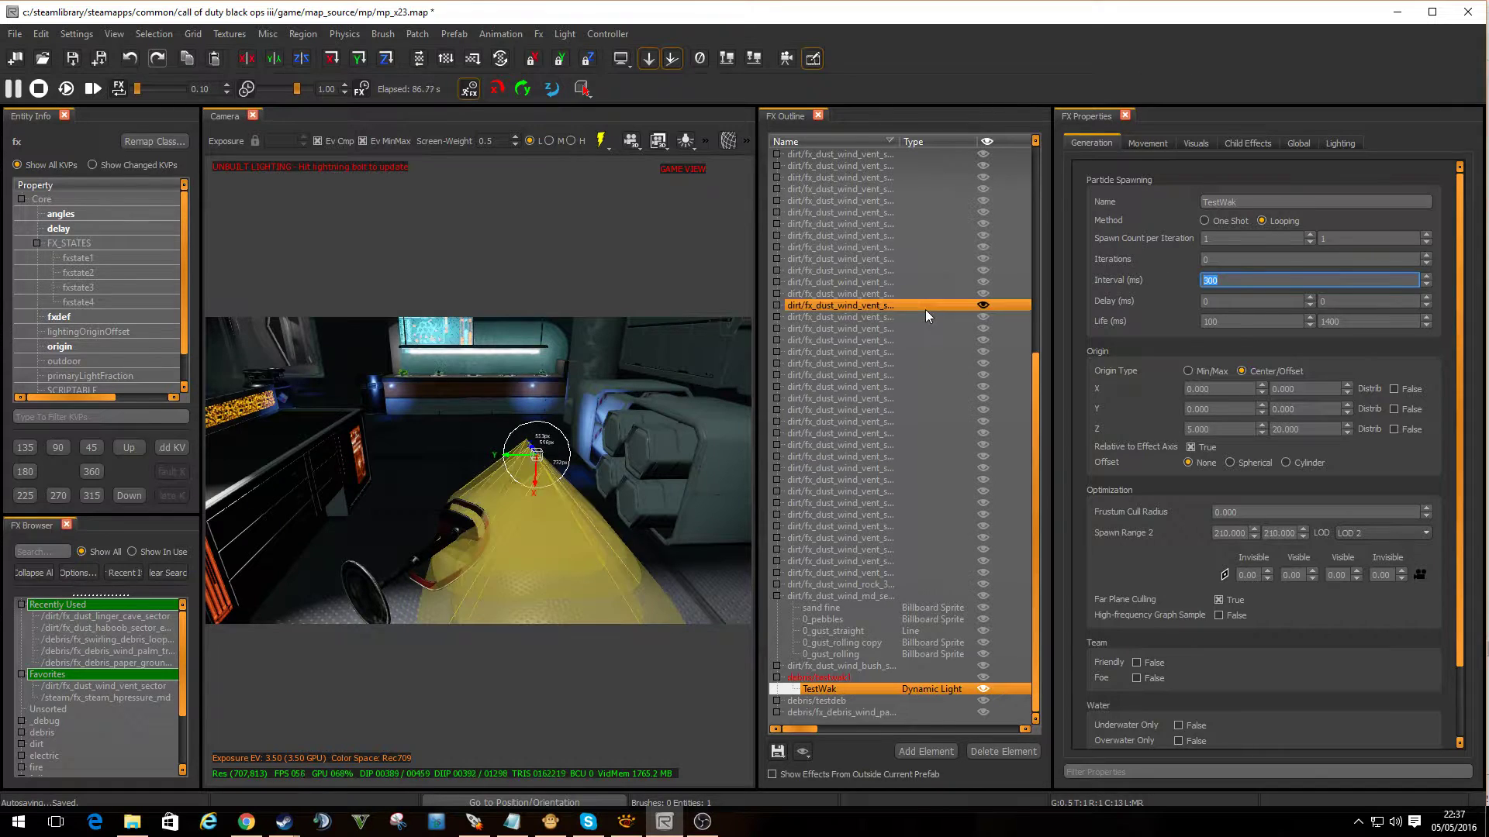
{"action": "right_click_drag", "start_coordinate": [678, 504], "coordinate": [630, 473]}
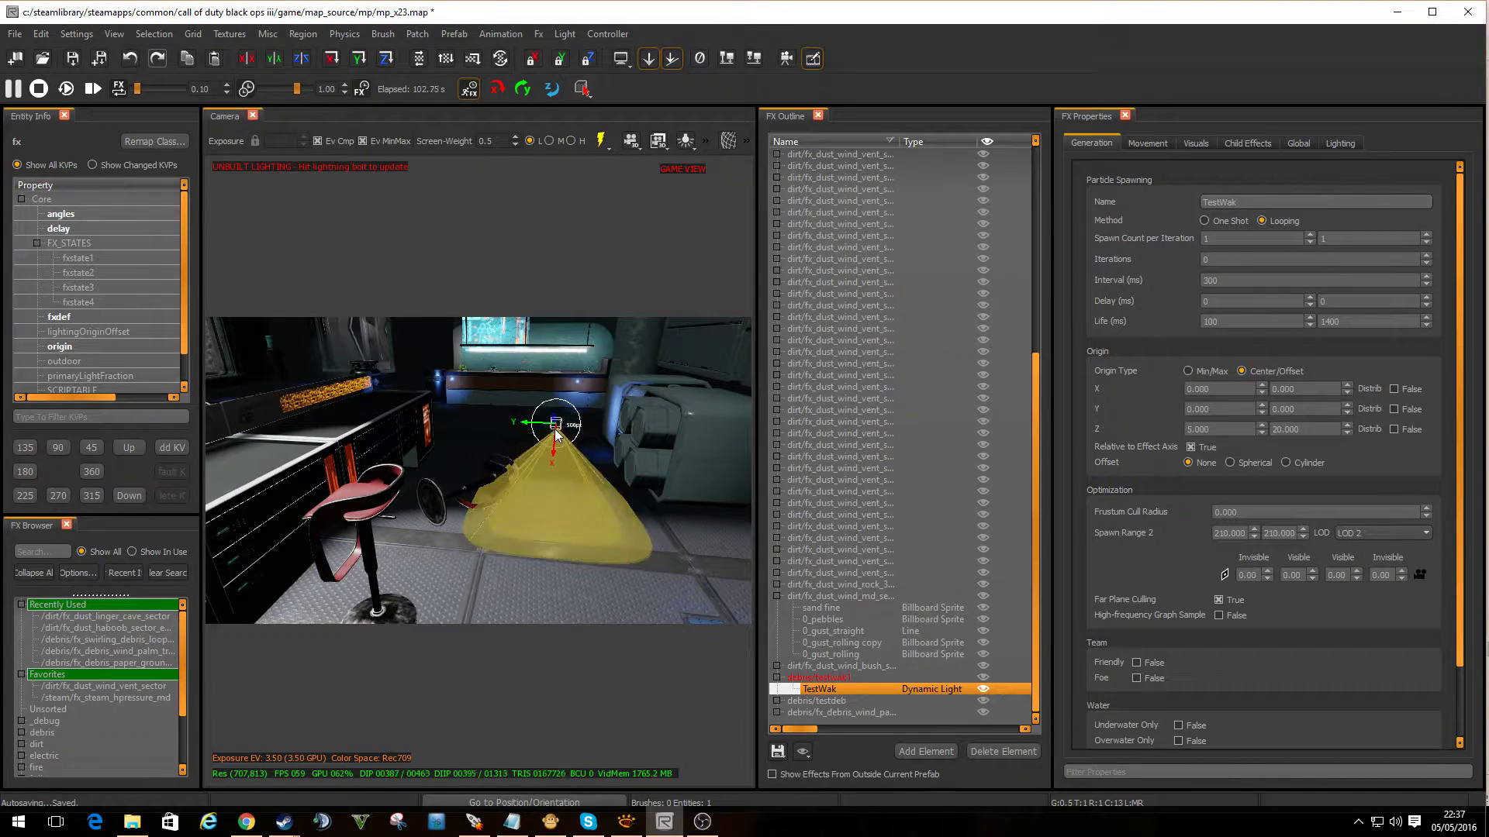
- Add a new element to the debris/testwak1 effect and select it in the outline
{"action": "right_click", "coordinate": [823, 677]}
{"action": "left_click", "coordinate": [821, 678]}
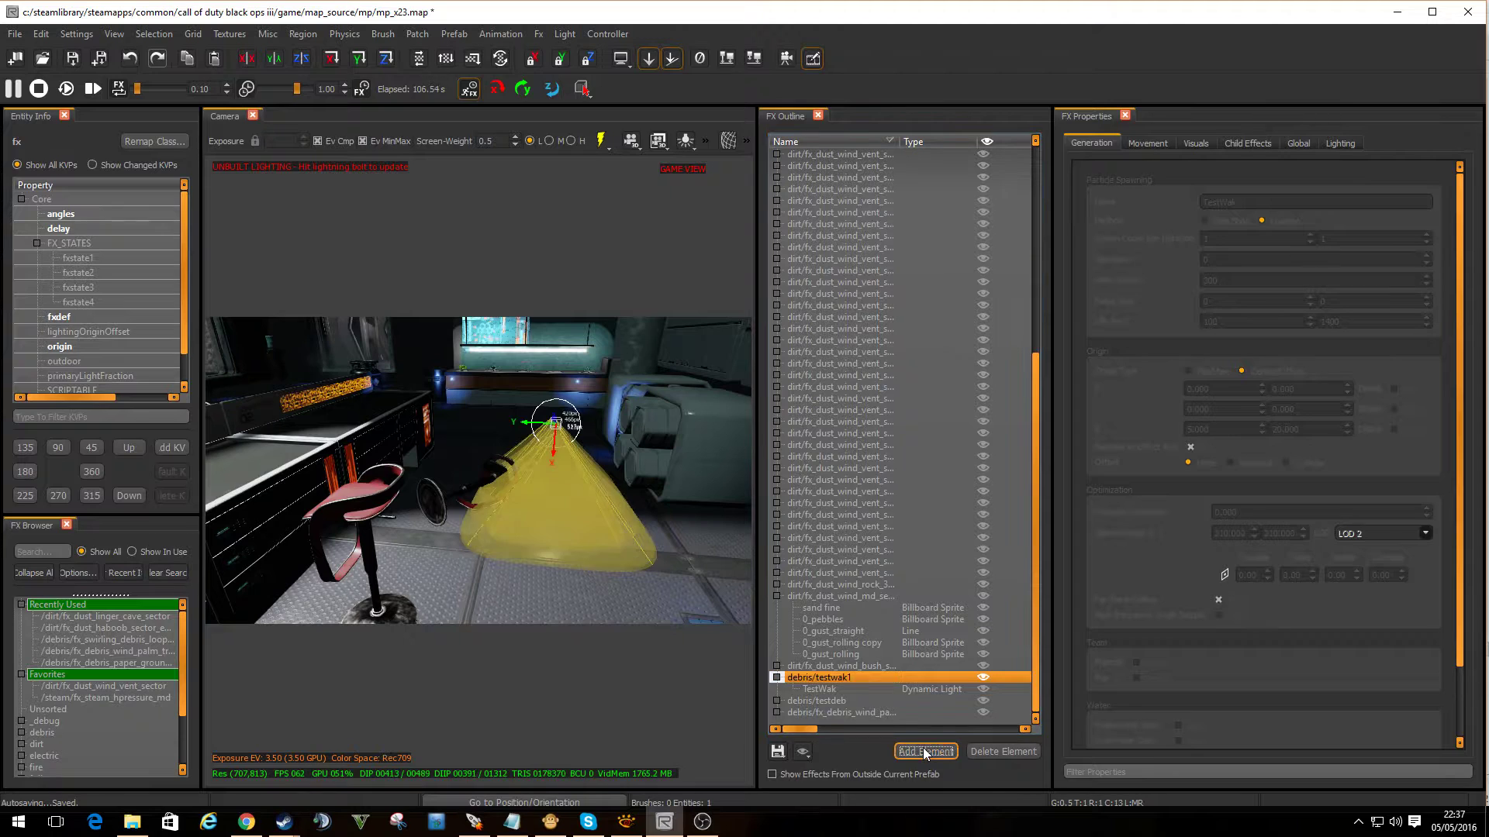
{"action": "left_click", "coordinate": [924, 752]}
{"action": "left_click", "coordinate": [825, 690]}
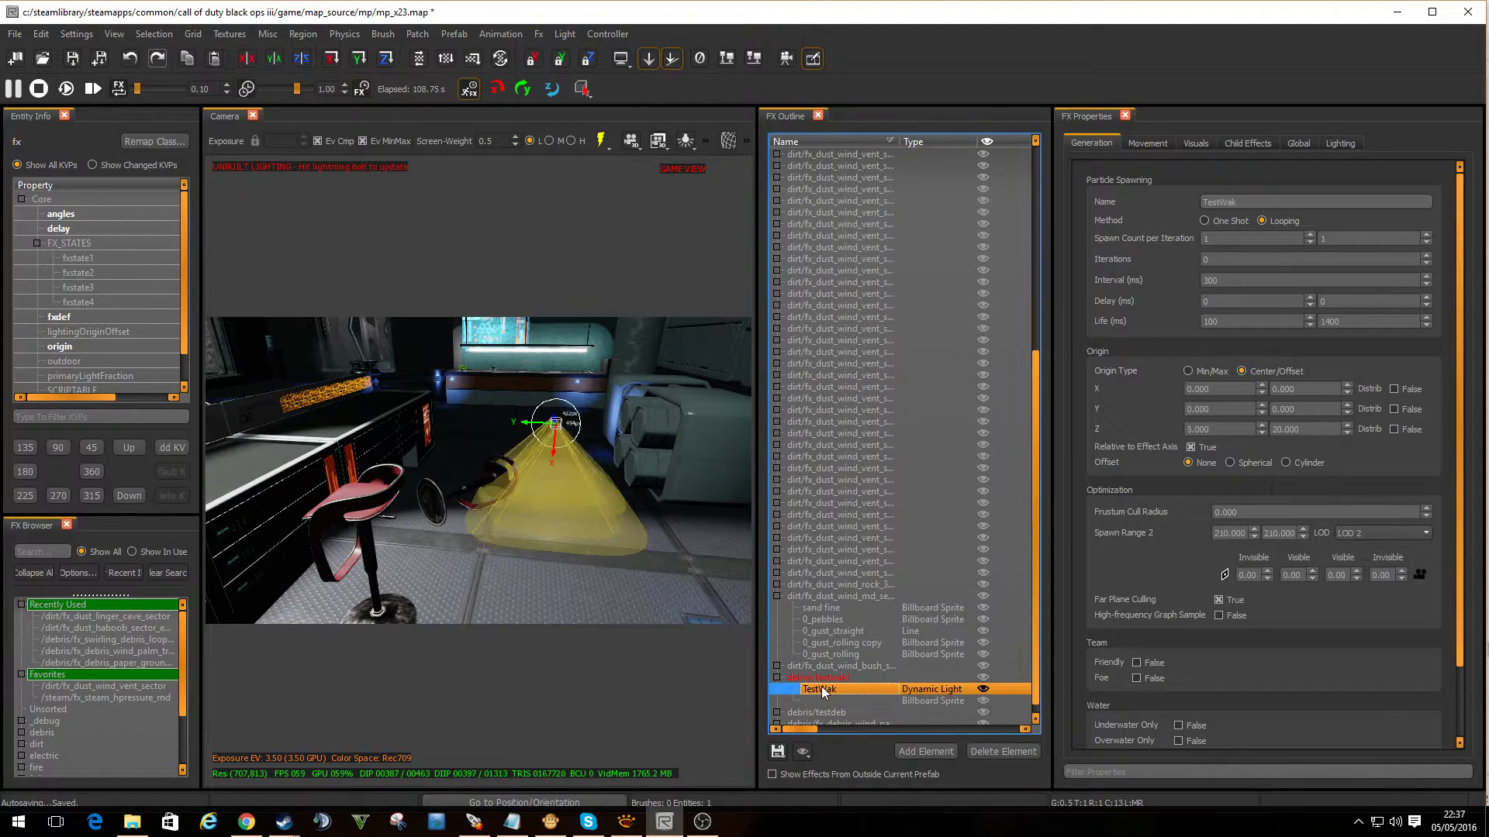
{"action": "left_click", "coordinate": [844, 702]}
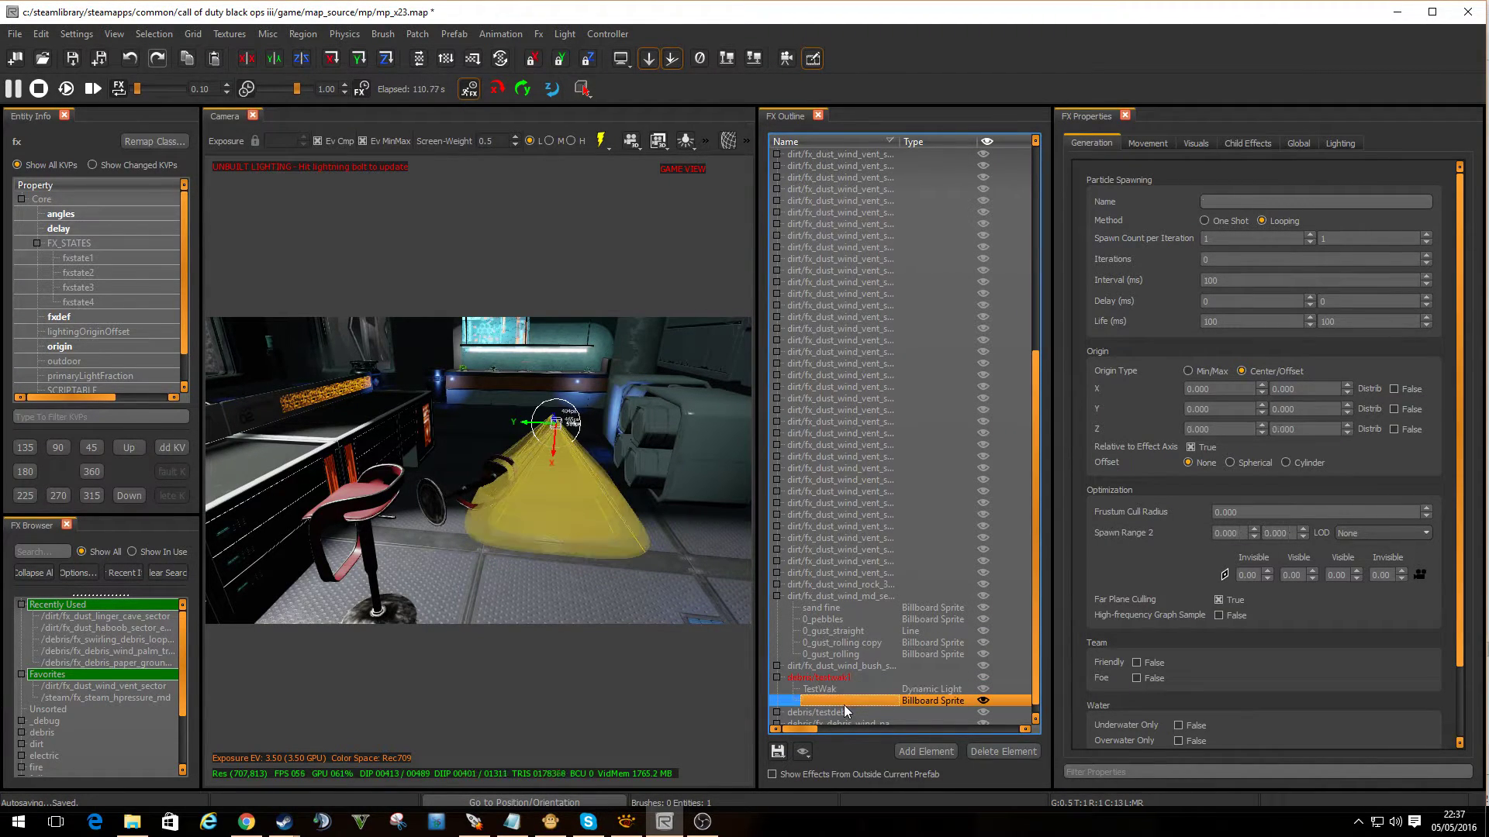
- Keep the new element moving relative to Effect At Spawn and set its visual type to Model
{"action": "left_click", "coordinate": [1149, 143]}
{"action": "left_click", "coordinate": [1237, 201]}
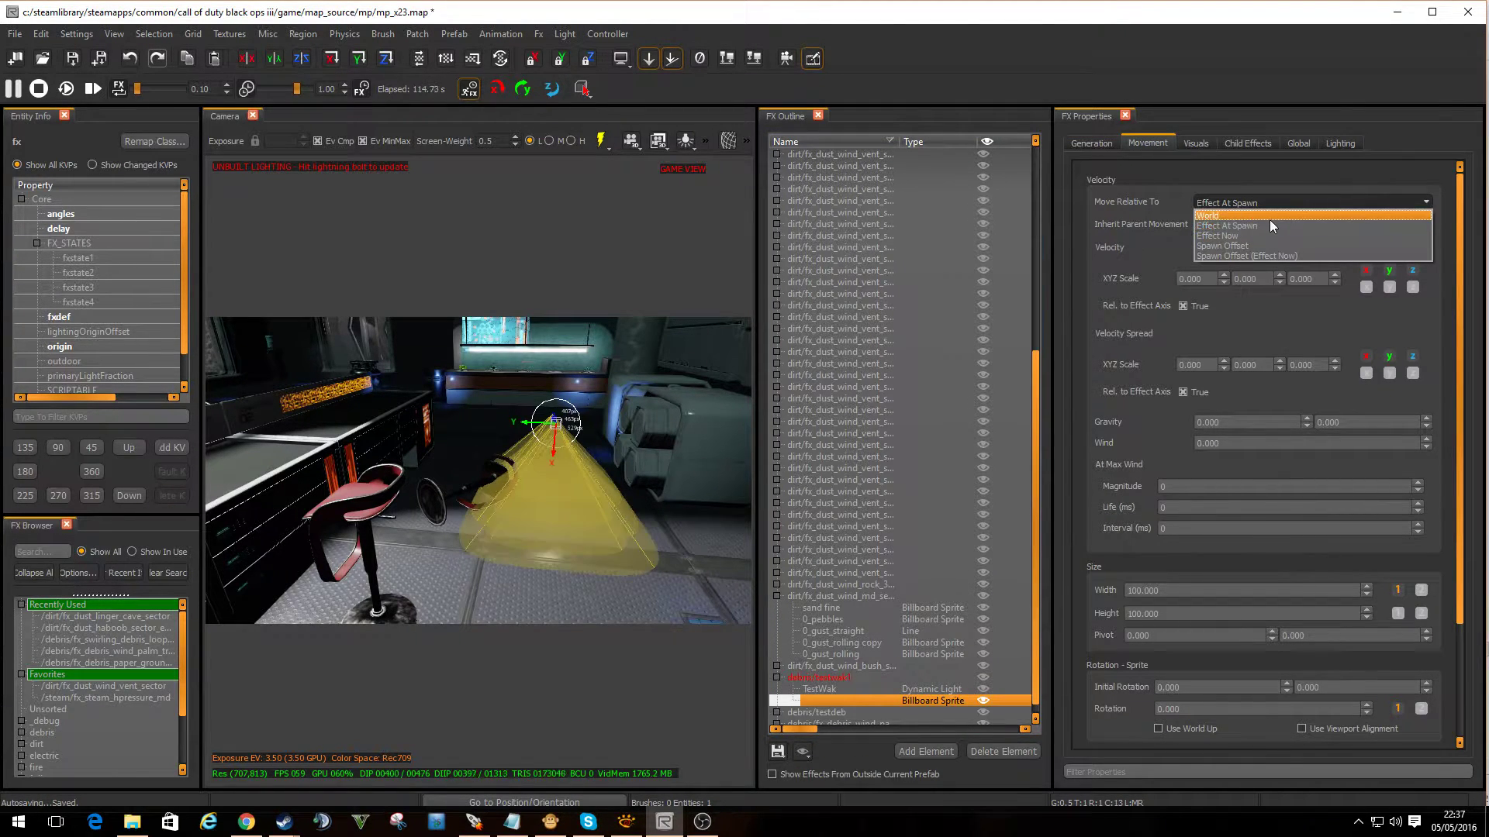
{"action": "left_click", "coordinate": [1245, 222]}
{"action": "left_click", "coordinate": [1196, 143]}
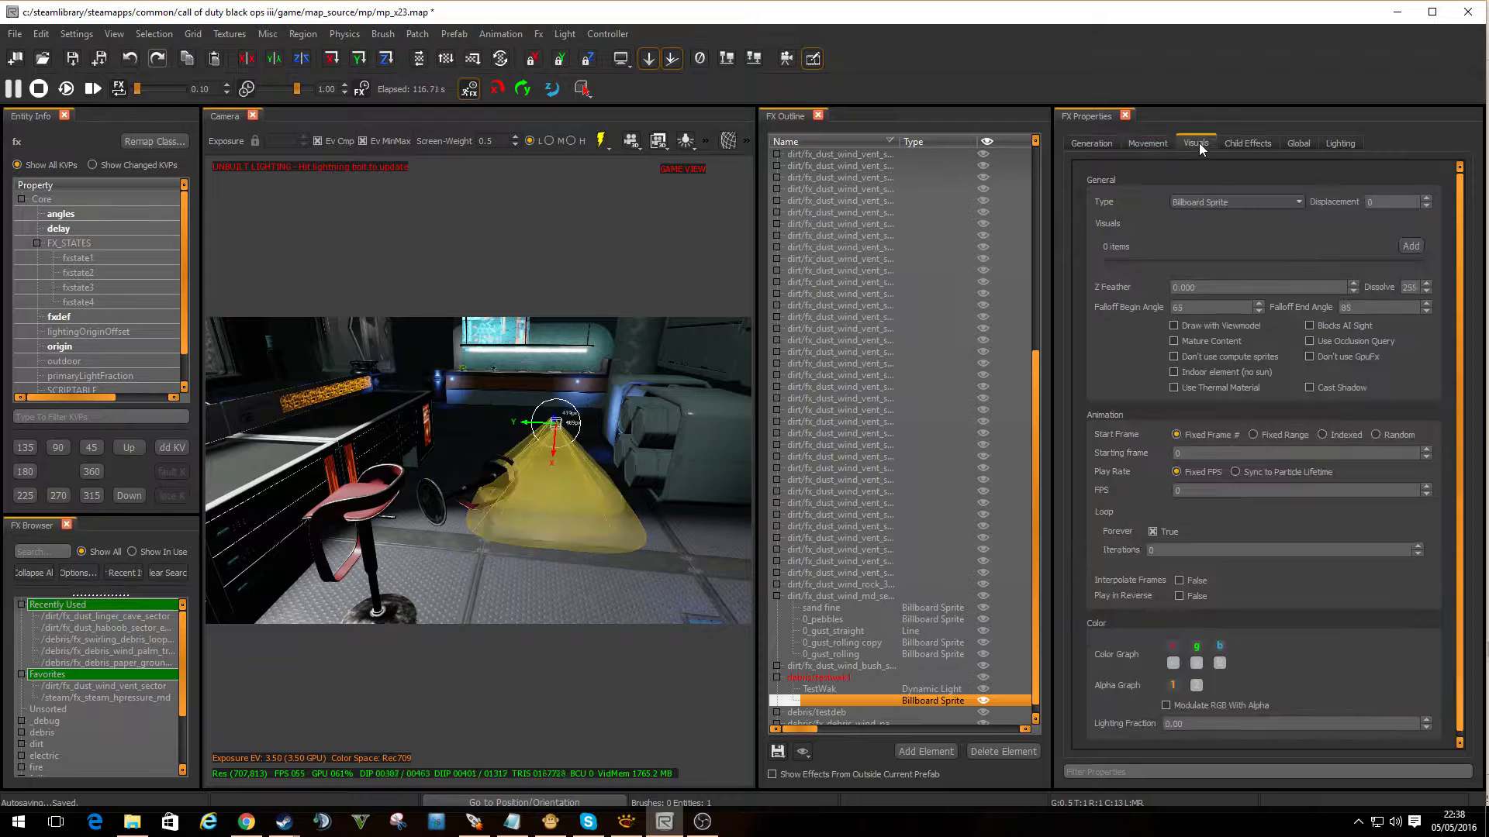
{"action": "left_click", "coordinate": [1199, 202]}
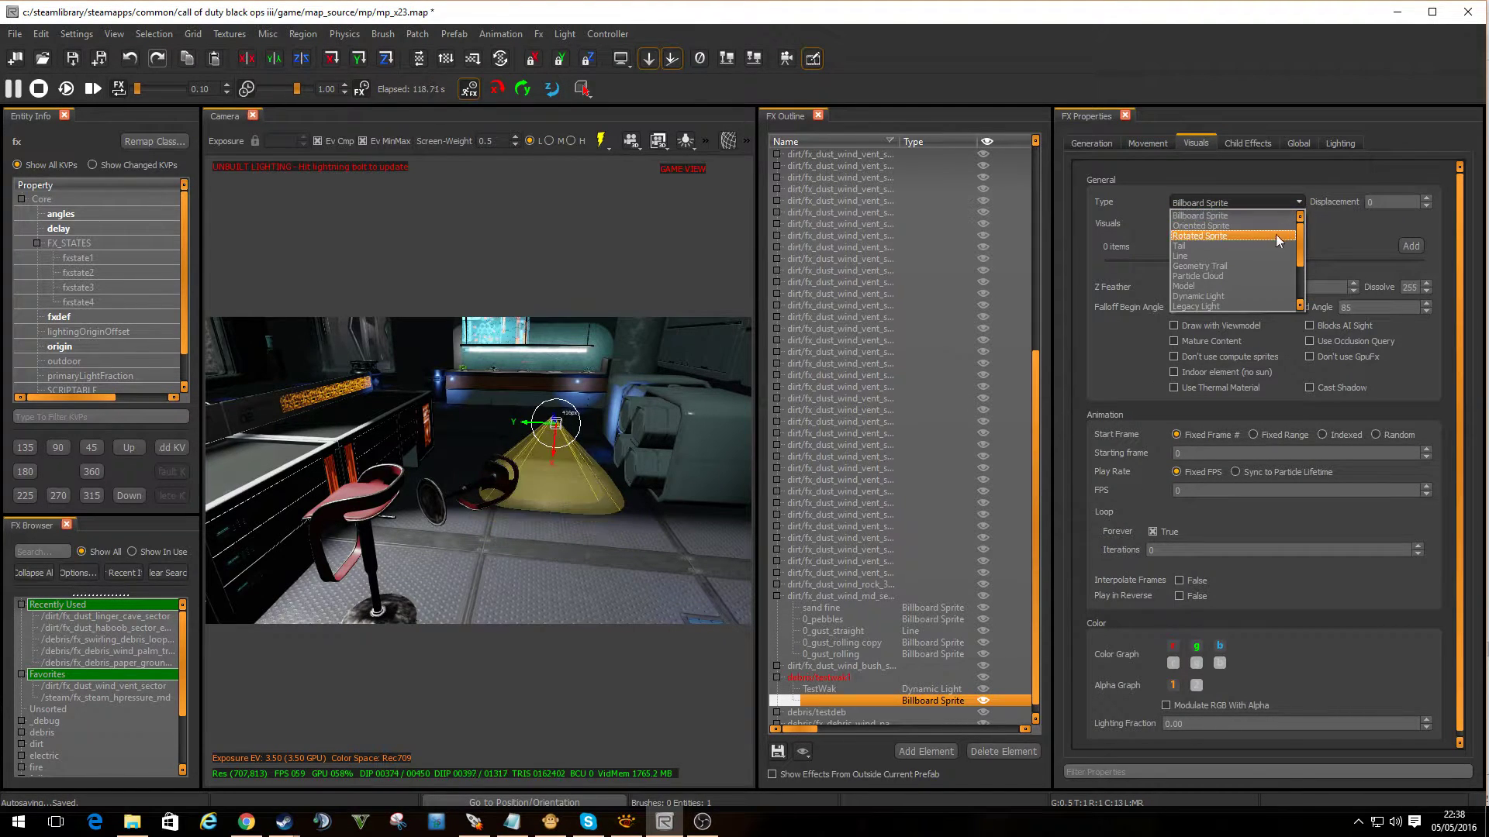
{"action": "left_click", "coordinate": [1194, 285]}
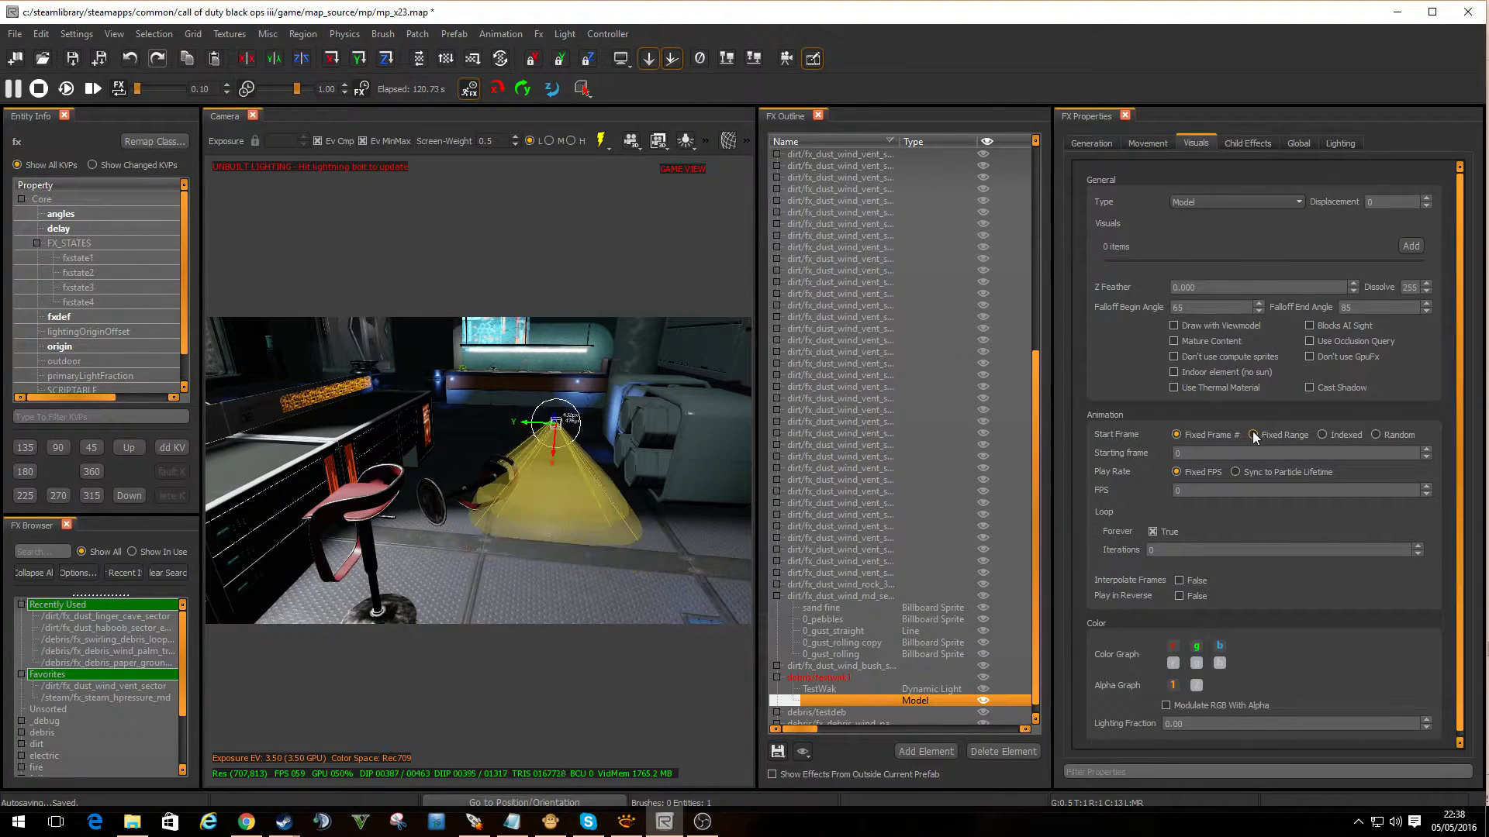
{"action": "scroll", "coordinate": [1295, 498], "scroll_direction": "down", "scroll_amount": 1}
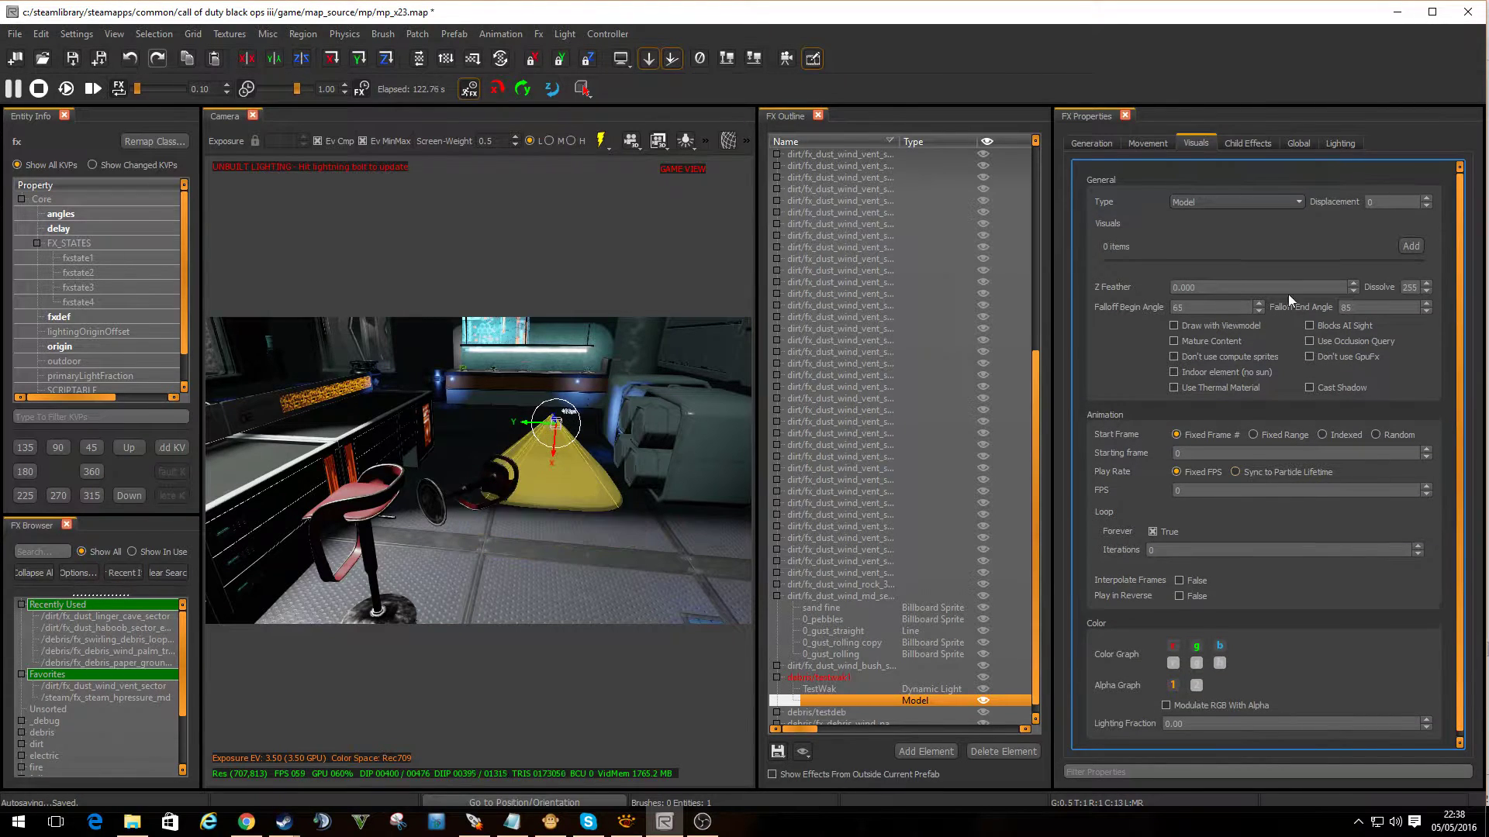
- Review the Model element's child effects, global, lighting and generation settings
{"action": "left_click", "coordinate": [1258, 142]}
{"action": "left_click", "coordinate": [1297, 144]}
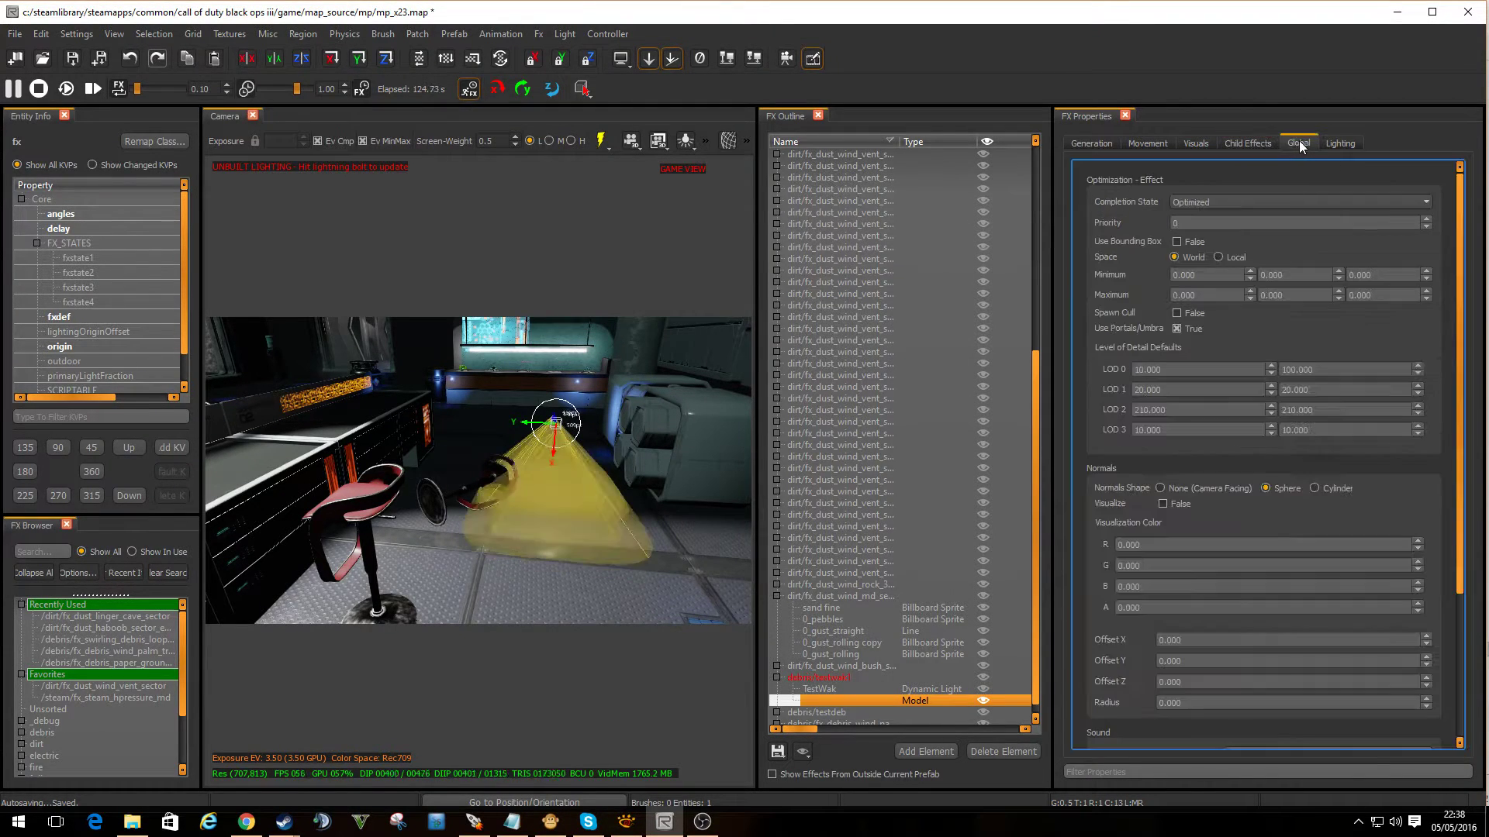
{"action": "left_click", "coordinate": [1337, 146]}
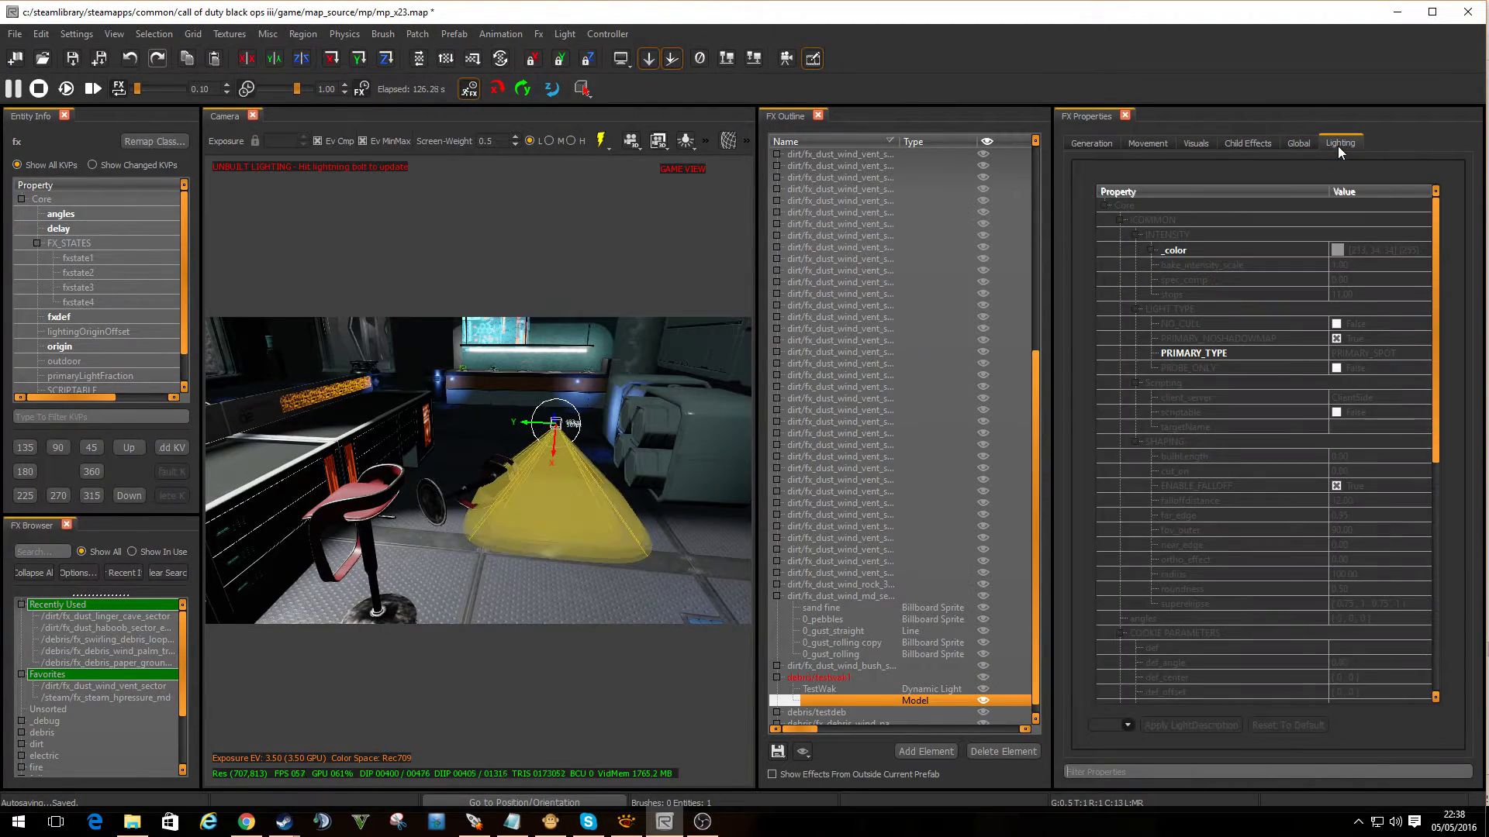
{"action": "left_click", "coordinate": [1095, 145]}
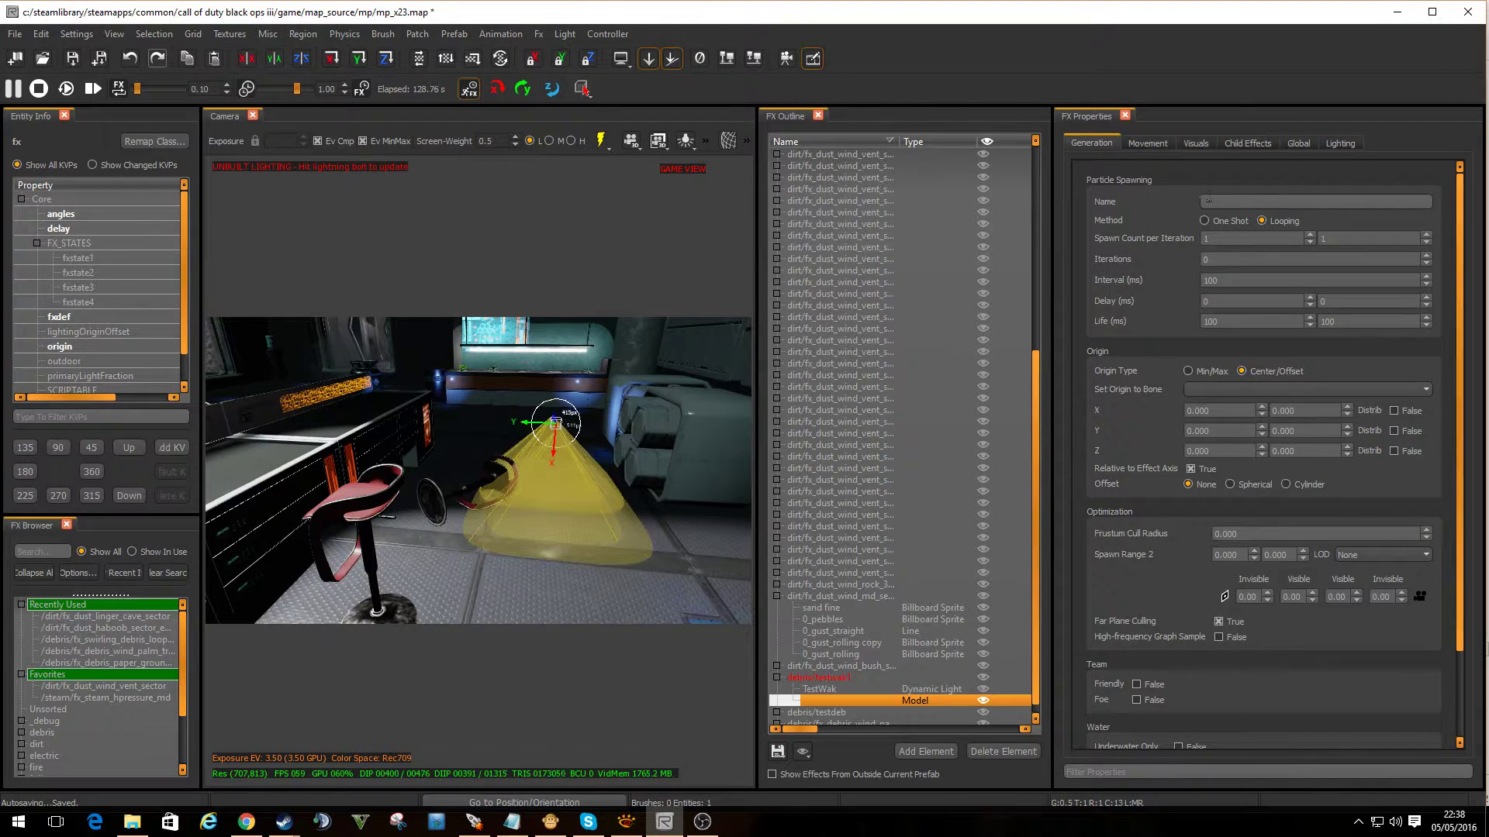
- Delete the Model element from debris/testwak1, reselect TestWak and clear the entity selection
{"action": "left_click", "coordinate": [1004, 752]}
{"action": "left_click", "coordinate": [867, 687]}
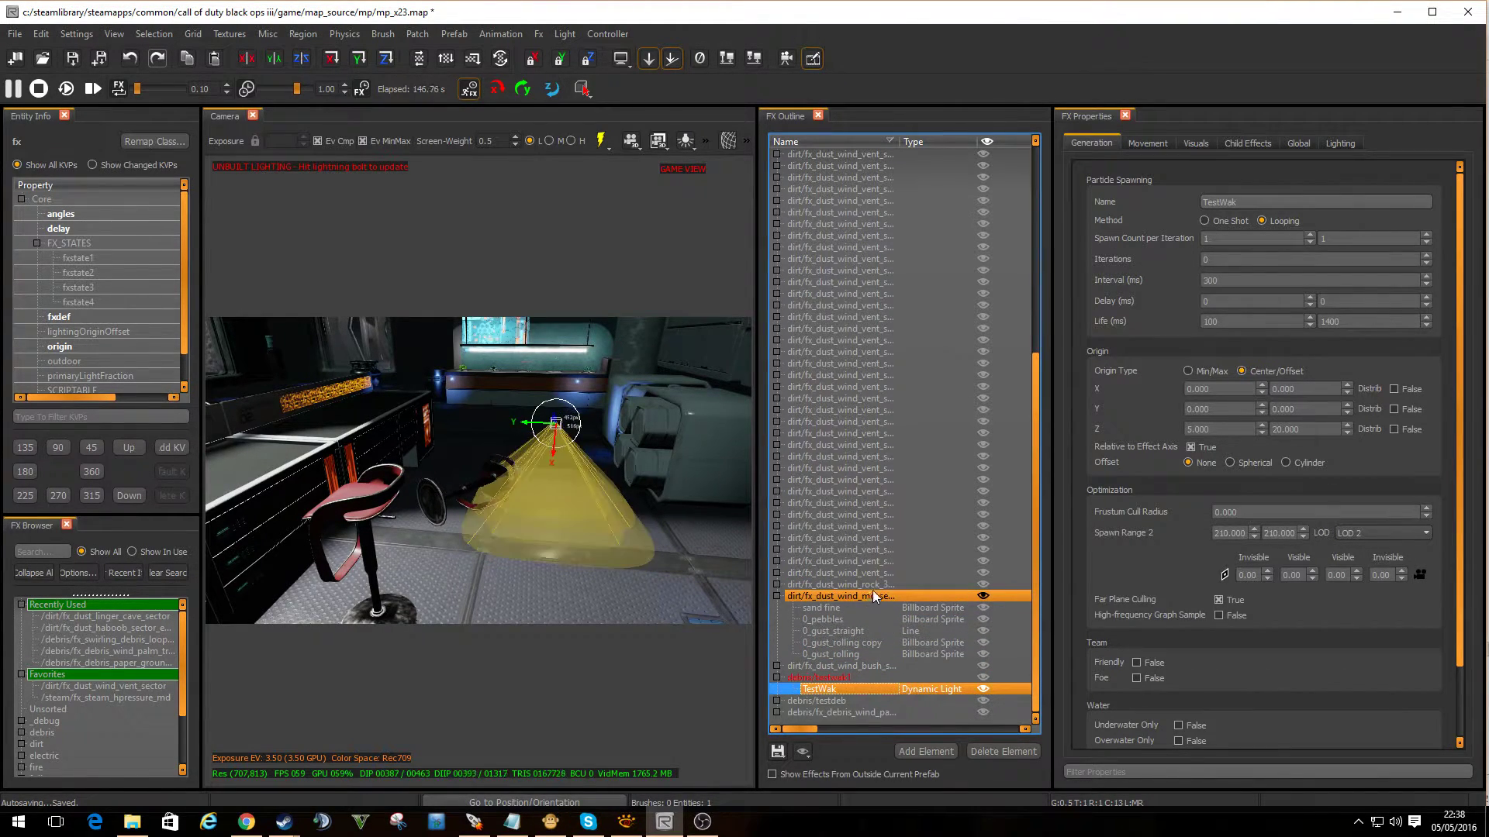
{"action": "key", "text": "Escape"}
- Browse the dirt effects in the FX library and widen the outline's Name column to read the full effect names
{"action": "right_click_drag", "start_coordinate": [556, 528], "coordinate": [537, 555]}
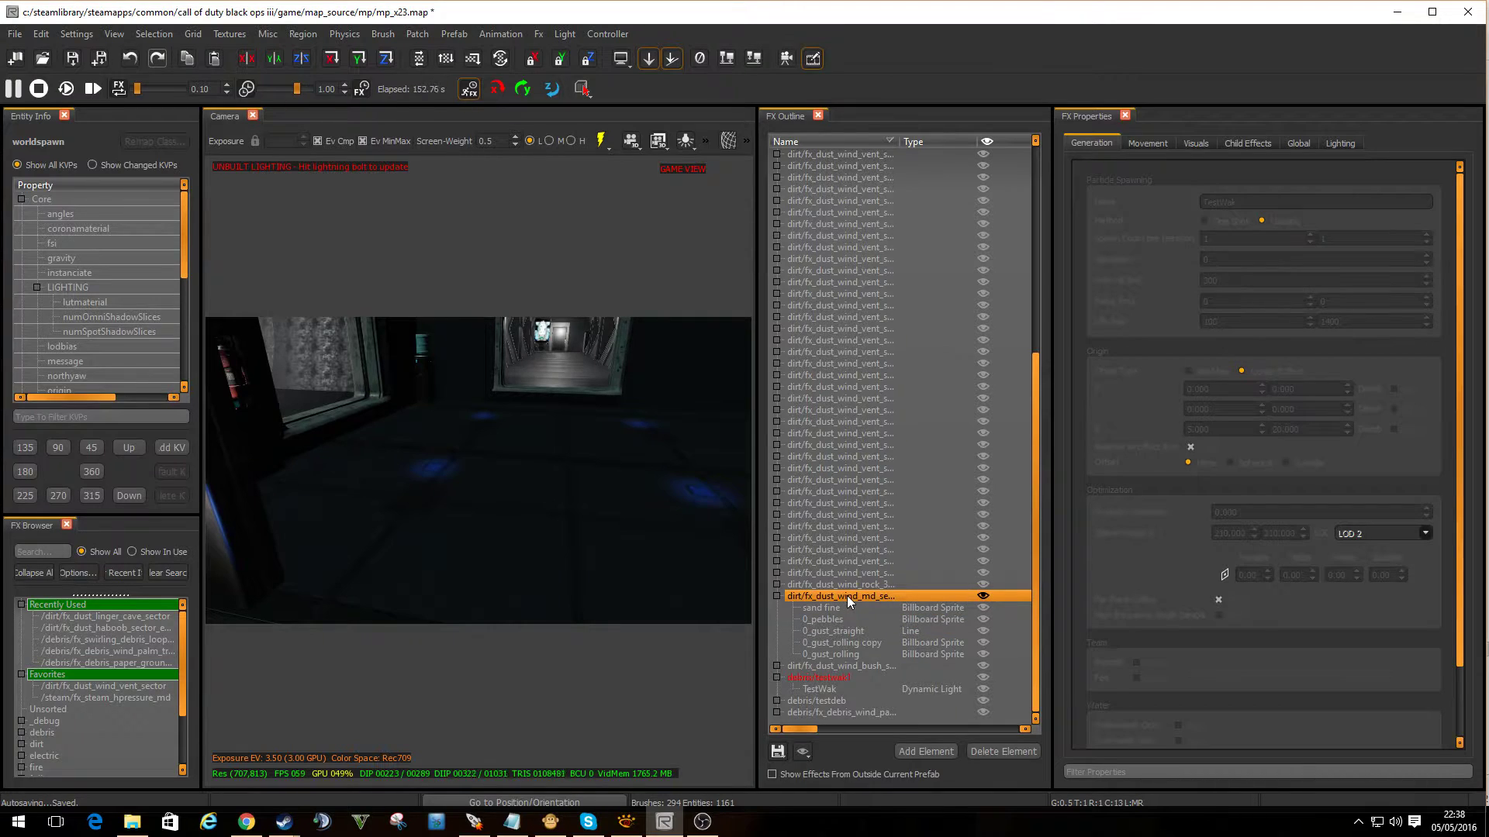
{"action": "left_click", "coordinate": [105, 697]}
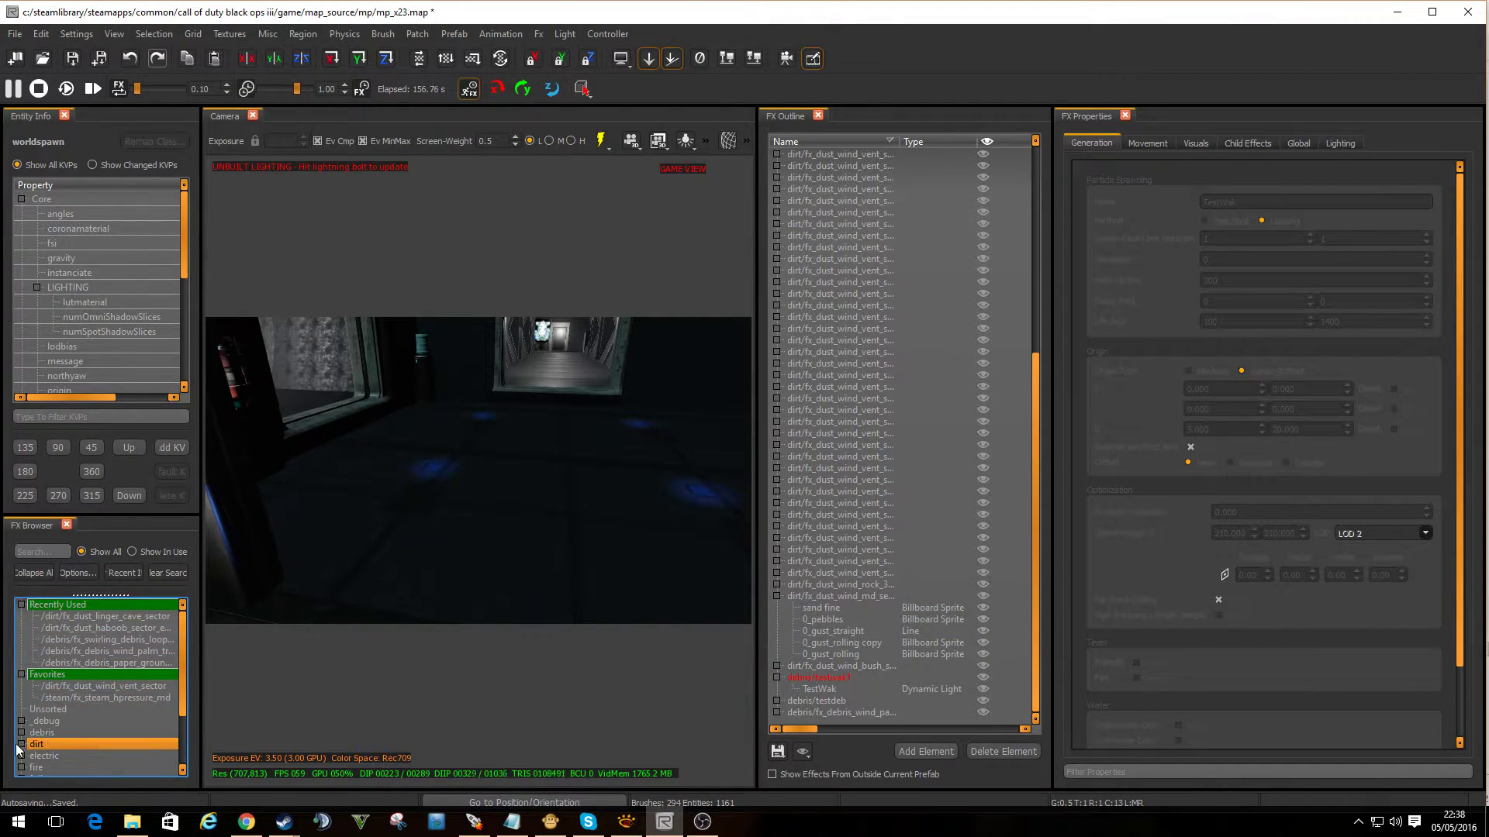
{"action": "scroll", "coordinate": [70, 717], "scroll_direction": "down", "scroll_amount": 2}
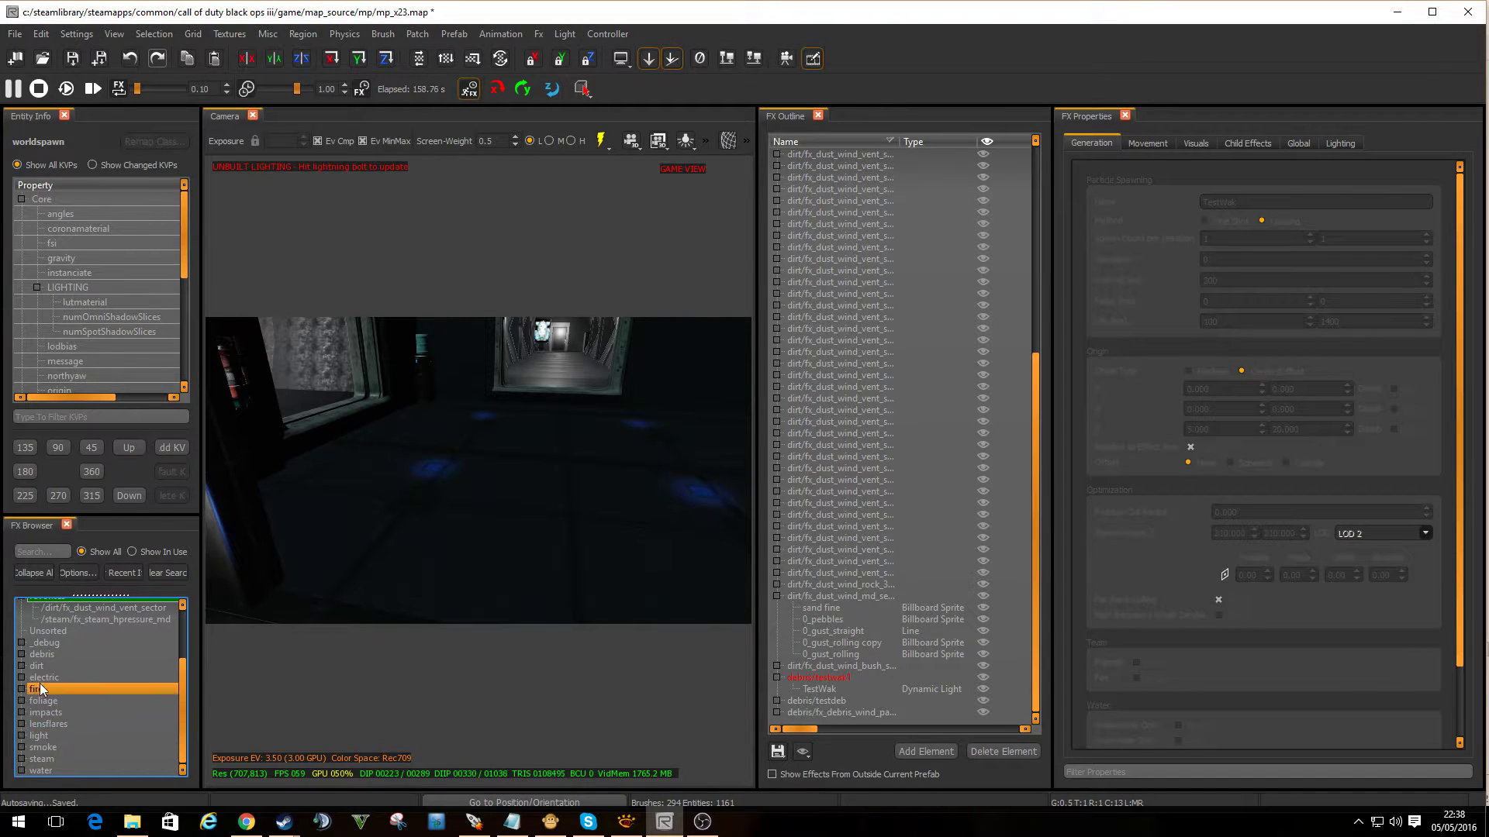
{"action": "left_click", "coordinate": [21, 666]}
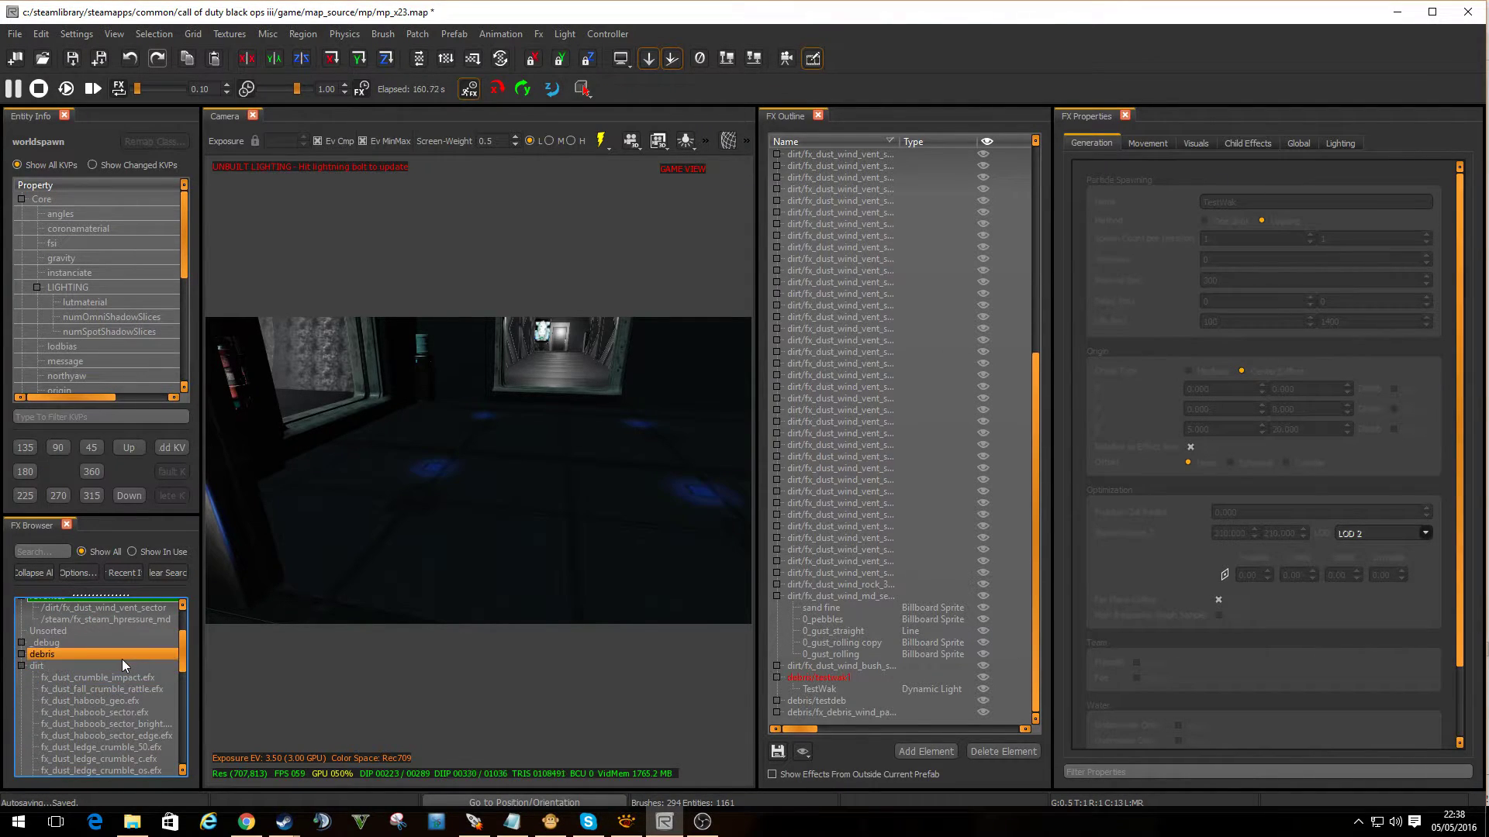
{"action": "scroll", "coordinate": [123, 659], "scroll_direction": "down", "scroll_amount": 4}
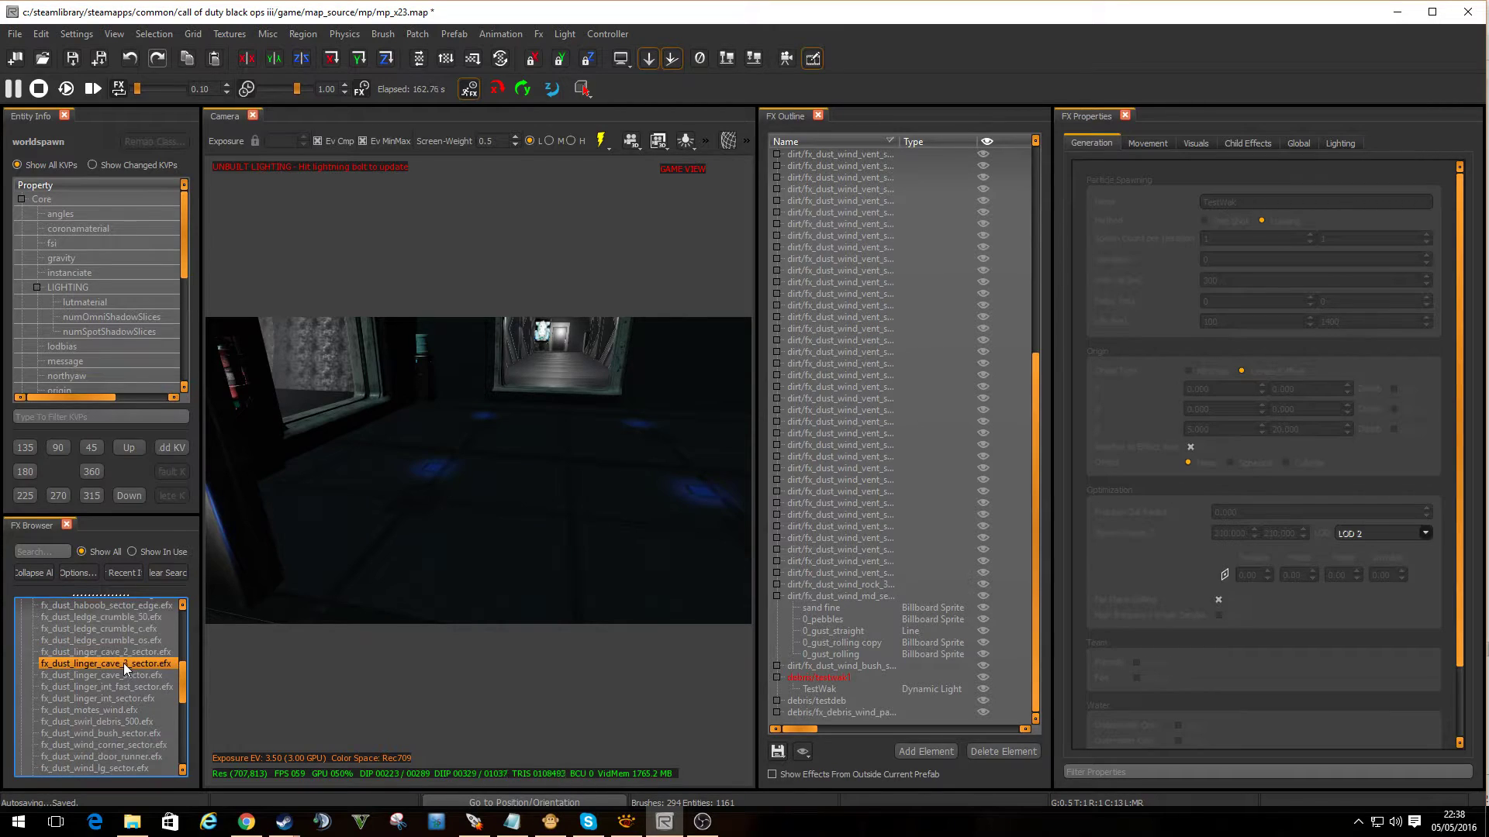
{"action": "scroll", "coordinate": [121, 729], "scroll_direction": "down", "scroll_amount": 1}
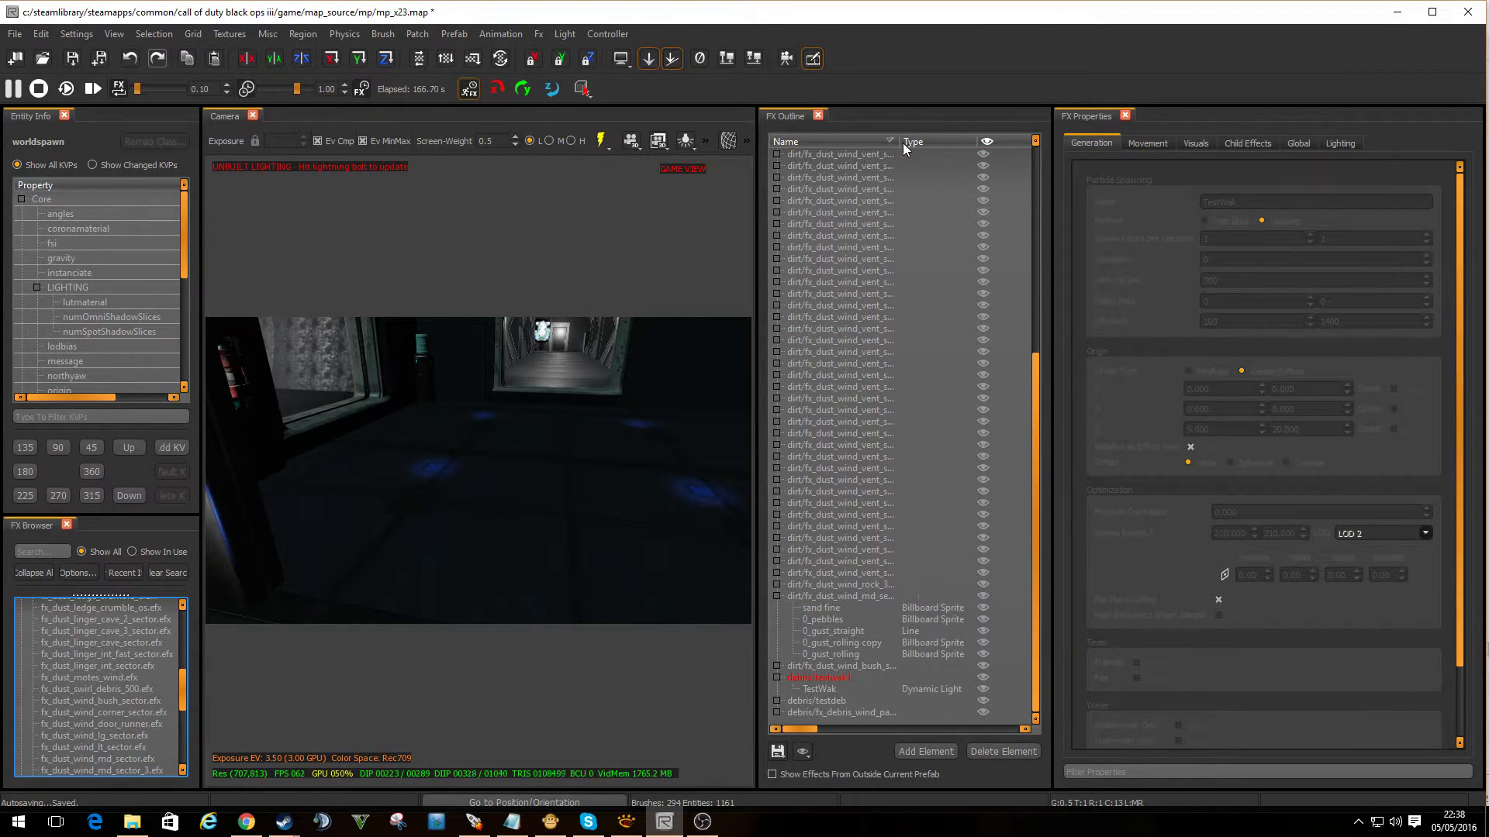
{"action": "left_click_drag", "start_coordinate": [898, 142], "coordinate": [919, 142]}
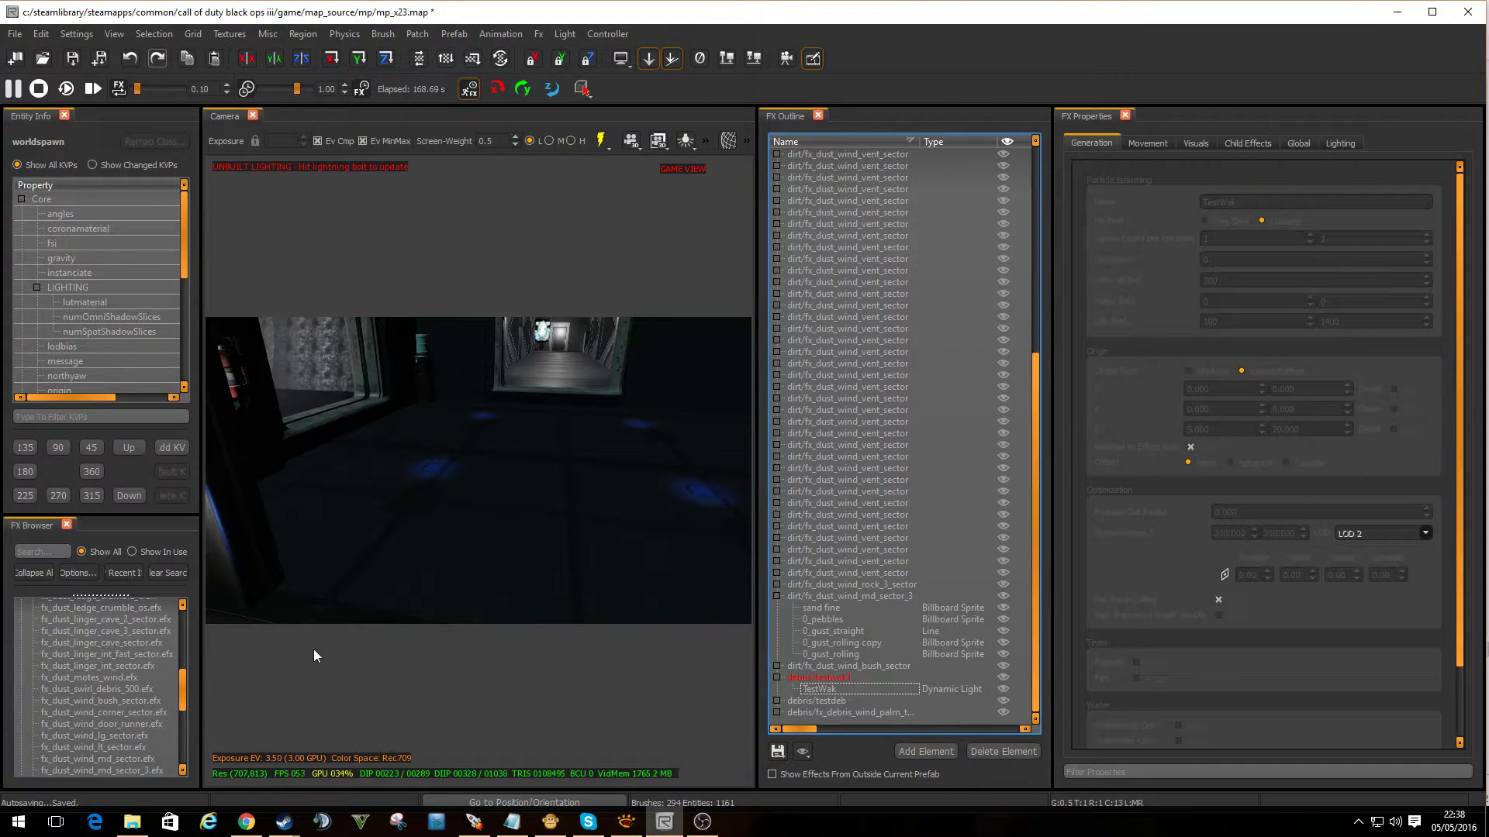
- Place the fx_dust_wind_md_sector_3 effect below the corridor window and raise its origin to Z 41.0
{"action": "left_click_drag", "start_coordinate": [101, 770], "coordinate": [580, 508]}
{"action": "key", "text": "End"}
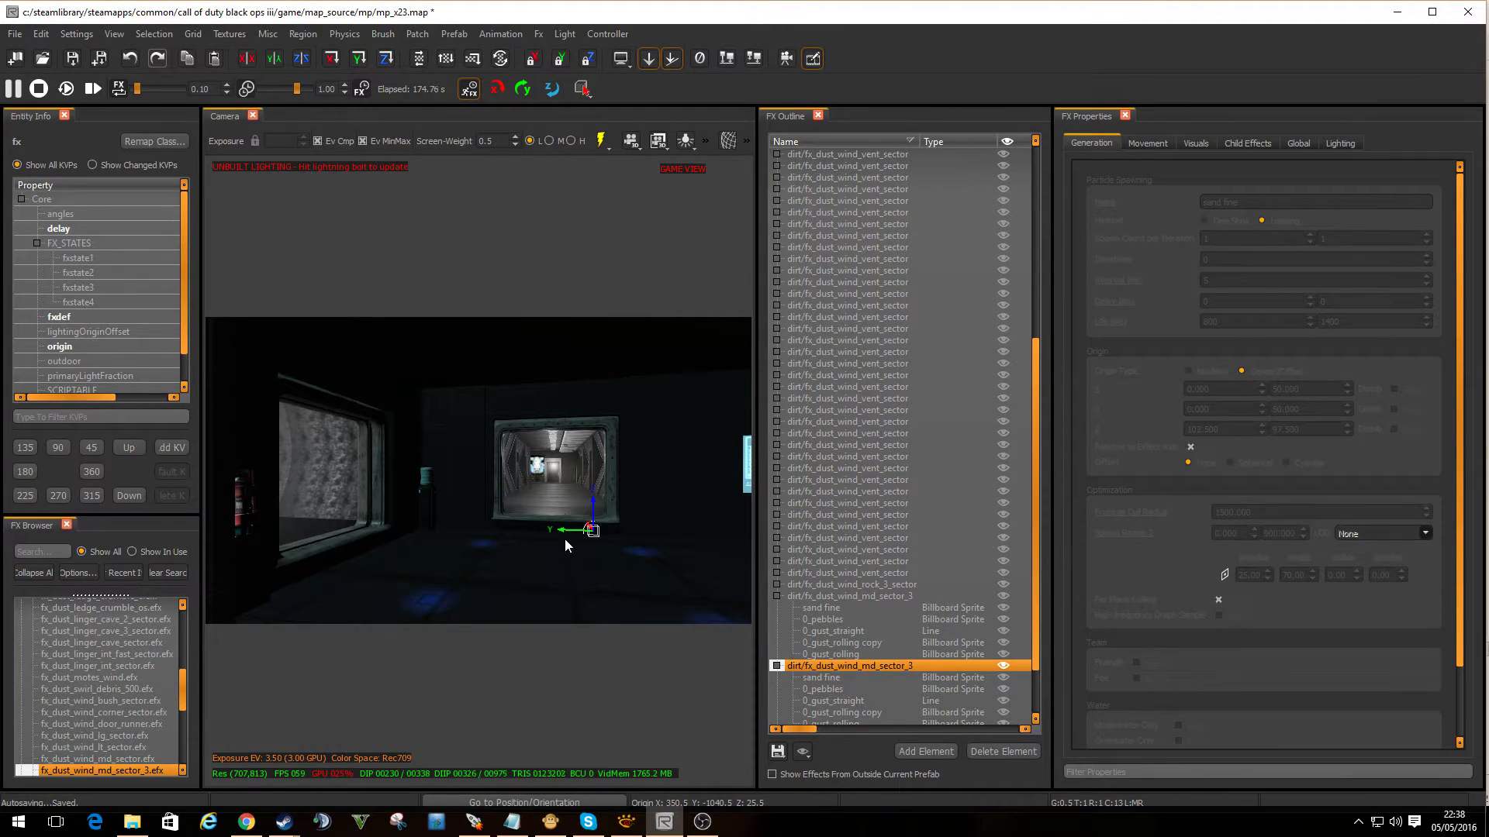
{"action": "right_click_drag", "start_coordinate": [565, 539], "coordinate": [576, 570]}
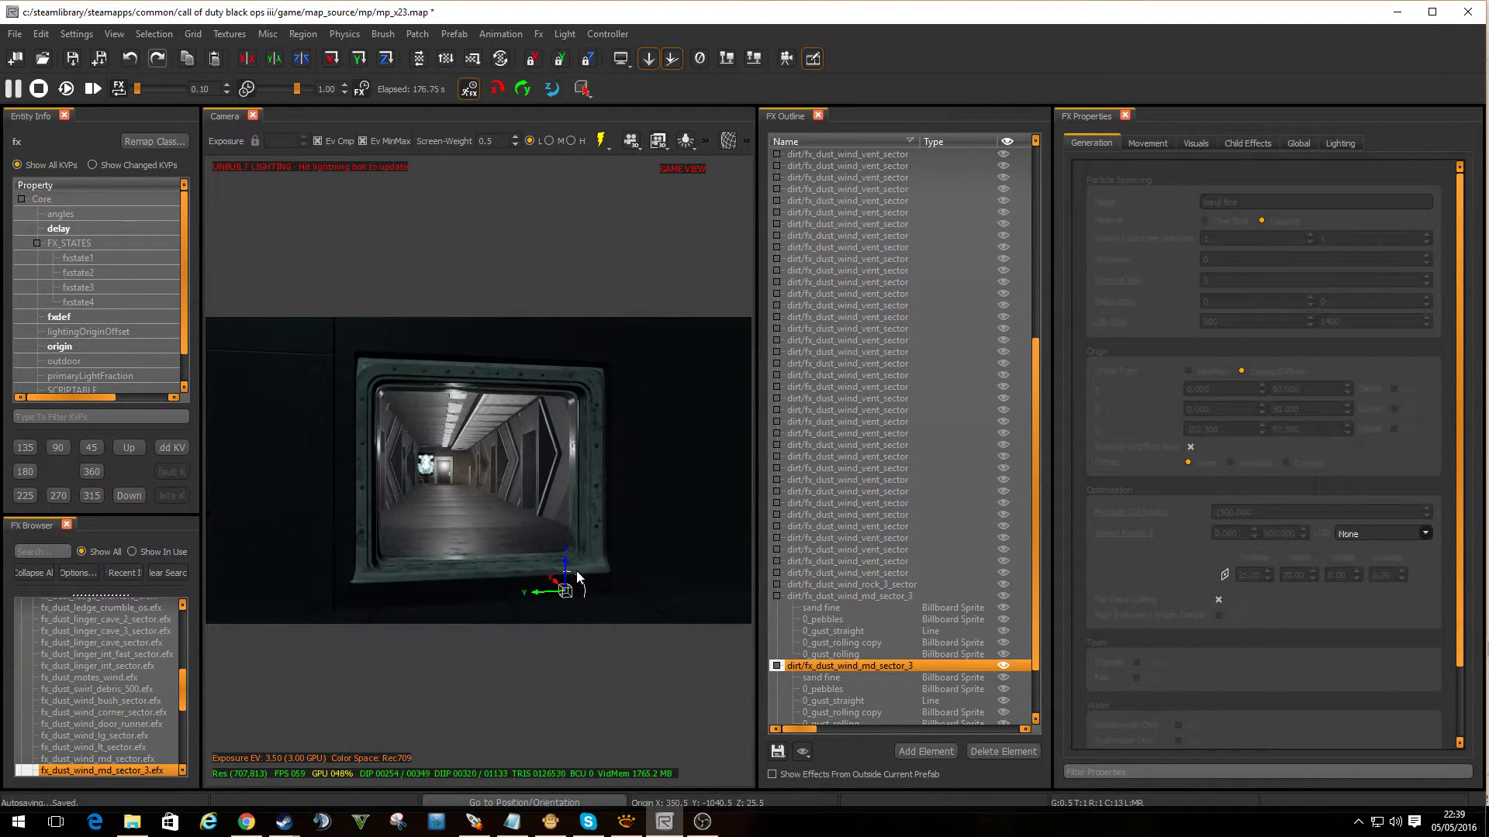
{"action": "left_click_drag", "start_coordinate": [565, 562], "coordinate": [565, 531]}
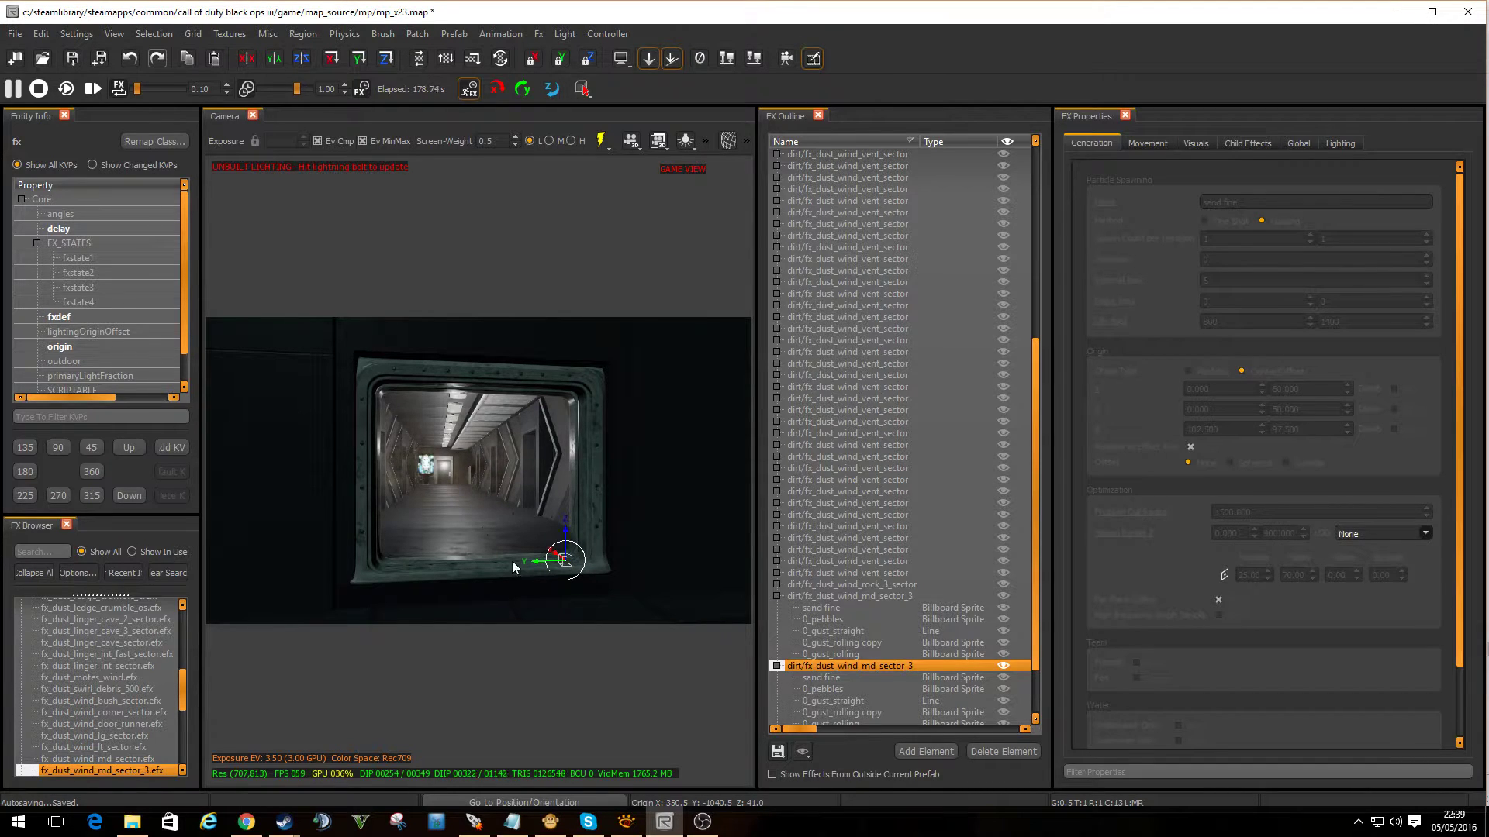
- Select the sand fine element of the newly placed fx_dust_wind_md_sector_3 effect and bring up its generation settings
{"action": "scroll", "coordinate": [500, 571], "scroll_direction": "up", "scroll_amount": 3}
{"action": "left_click", "coordinate": [832, 632]}
{"action": "scroll", "coordinate": [879, 615], "scroll_direction": "down", "scroll_amount": 2}
{"action": "left_click", "coordinate": [879, 612]}
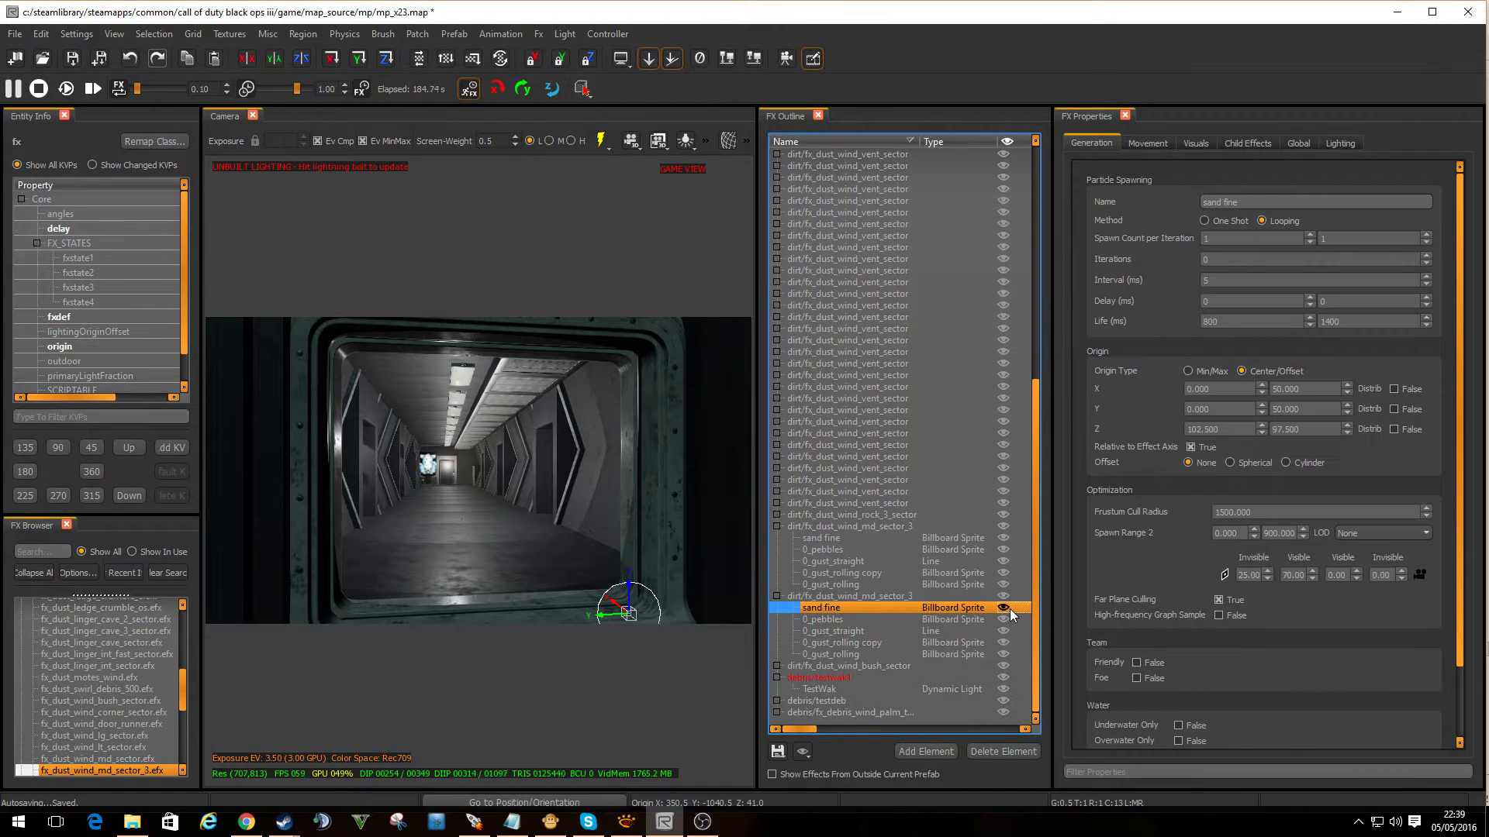
- Replay the effects with the sand fine element of the new fx_dust_wind_md_sector_3 effect hidden, and make the element visible again
{"action": "left_click", "coordinate": [1010, 610]}
{"action": "left_click", "coordinate": [959, 609]}
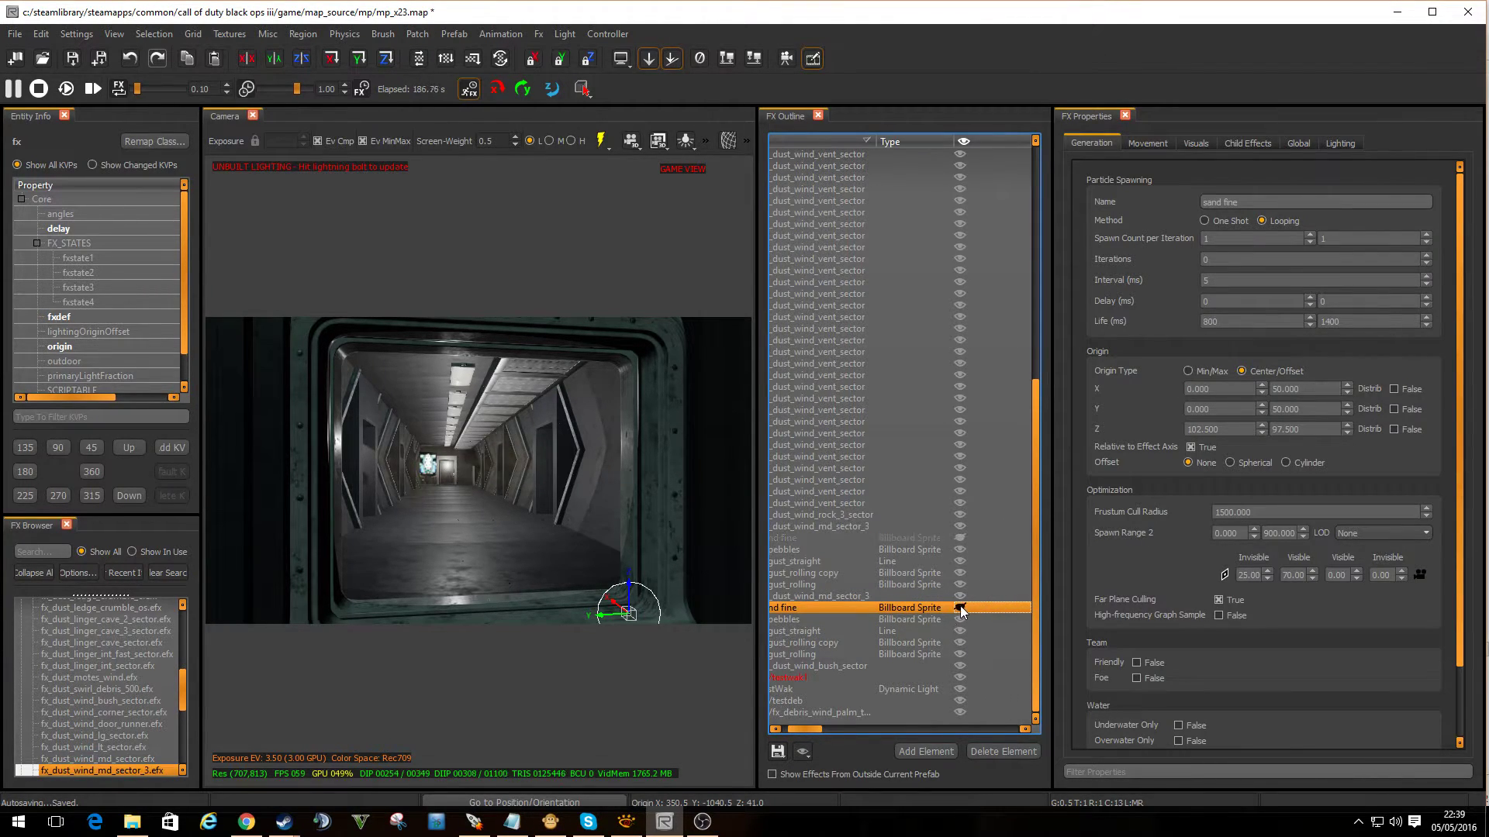
{"action": "left_click_drag", "start_coordinate": [807, 728], "coordinate": [786, 728]}
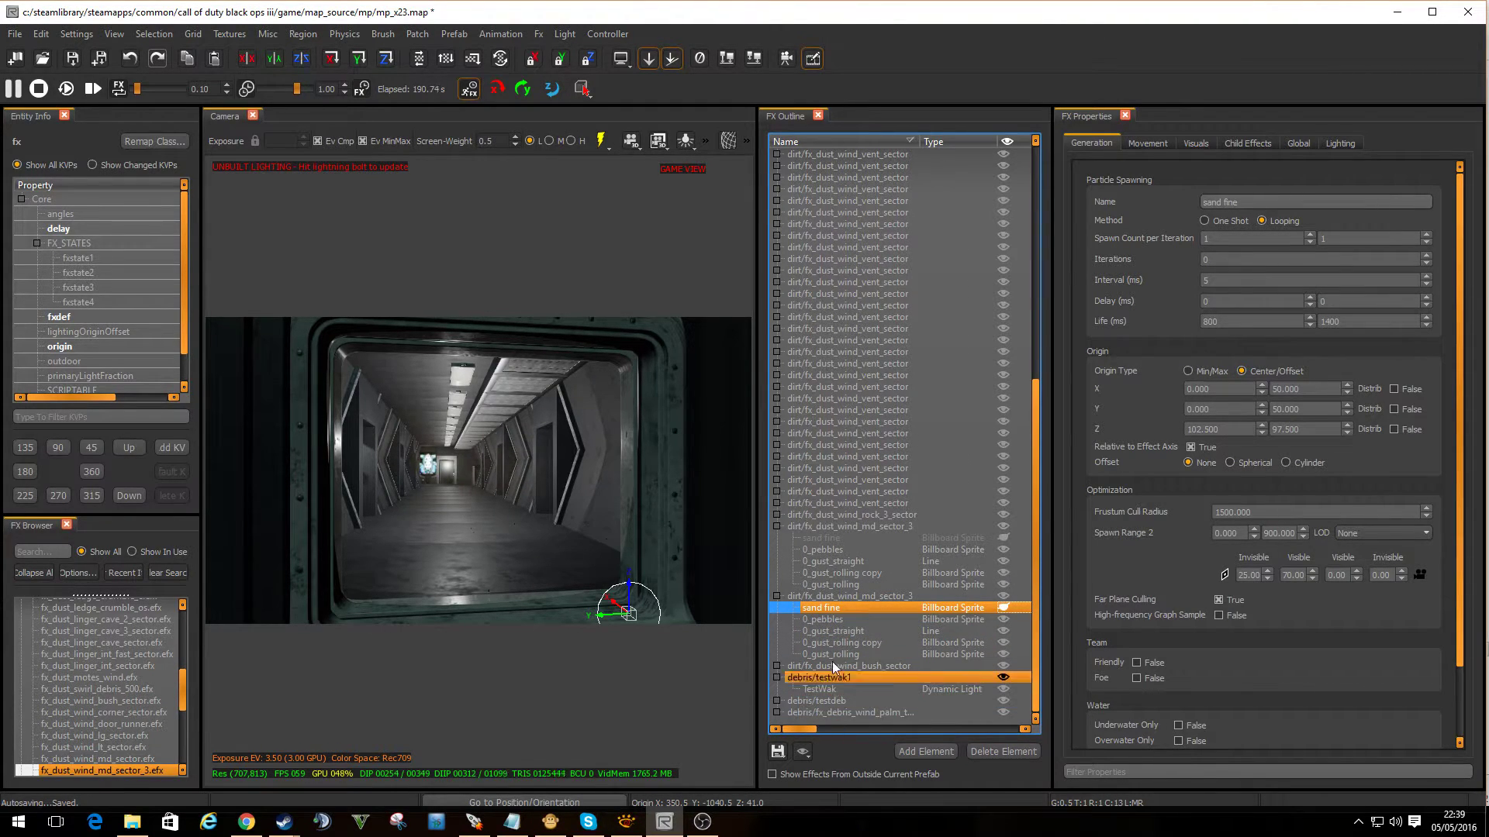
{"action": "left_click", "coordinate": [92, 88]}
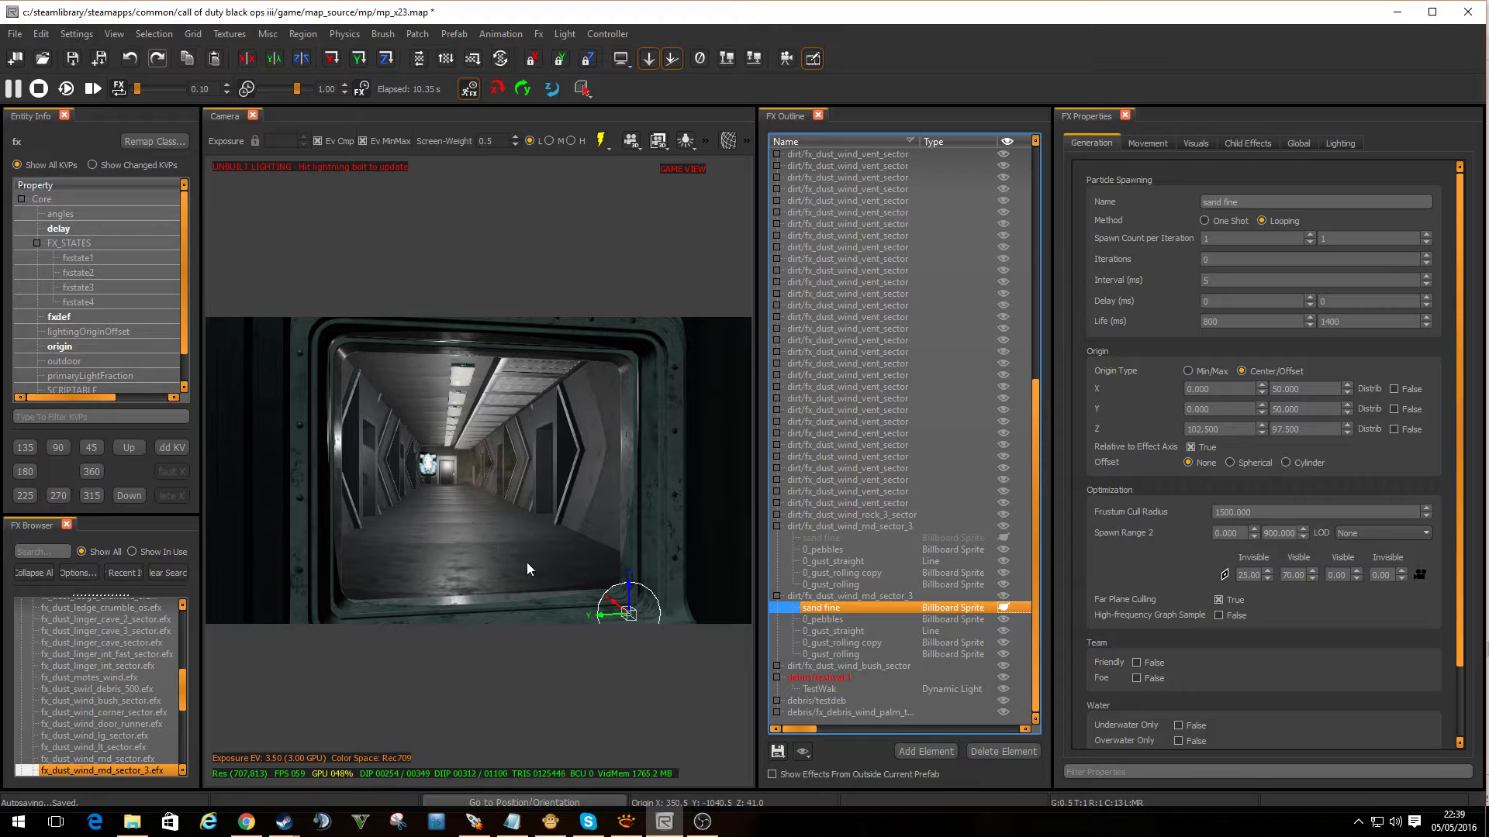
{"action": "left_click", "coordinate": [1003, 606]}
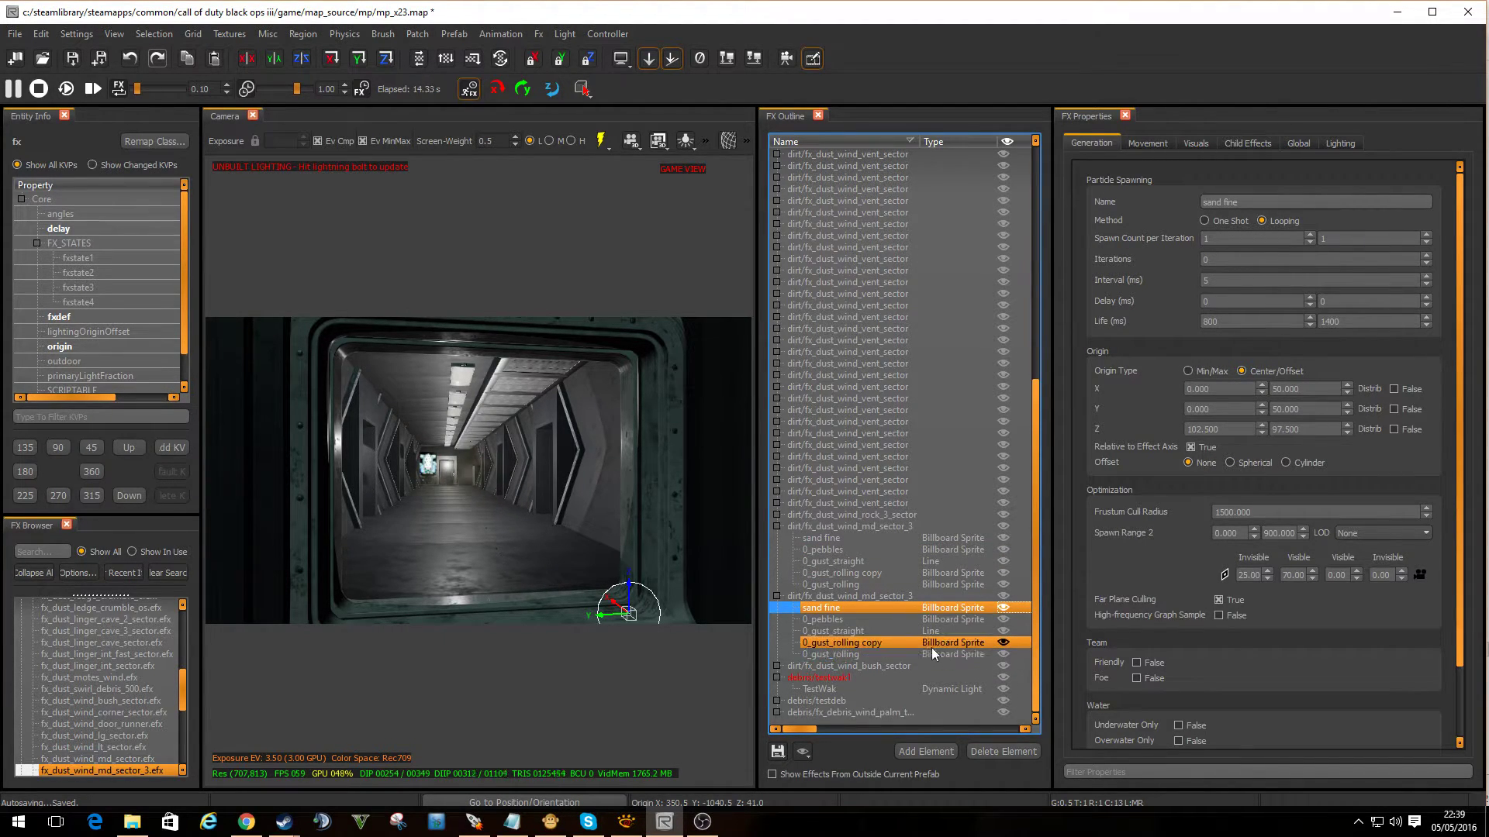
- Hide every element of the new fx_dust_wind_md_sector_3 effect except 0_pebbles and replay the effects to view the pebbles alone
{"action": "left_click", "coordinate": [855, 619], "text": "ctrl"}
{"action": "left_click", "coordinate": [855, 619], "text": "ctrl"}
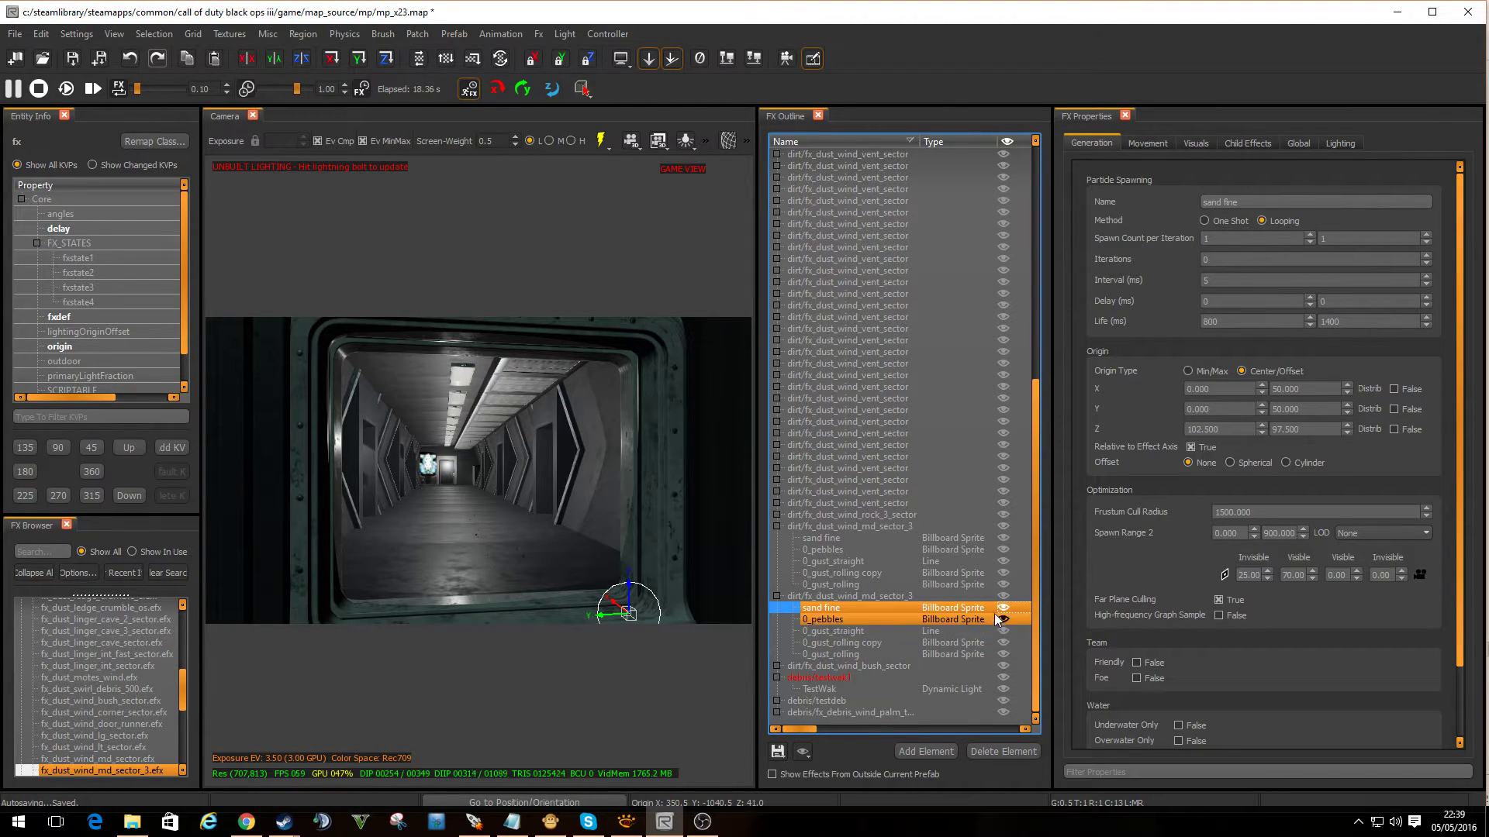
{"action": "left_click", "coordinate": [1007, 653]}
{"action": "left_click", "coordinate": [1009, 643]}
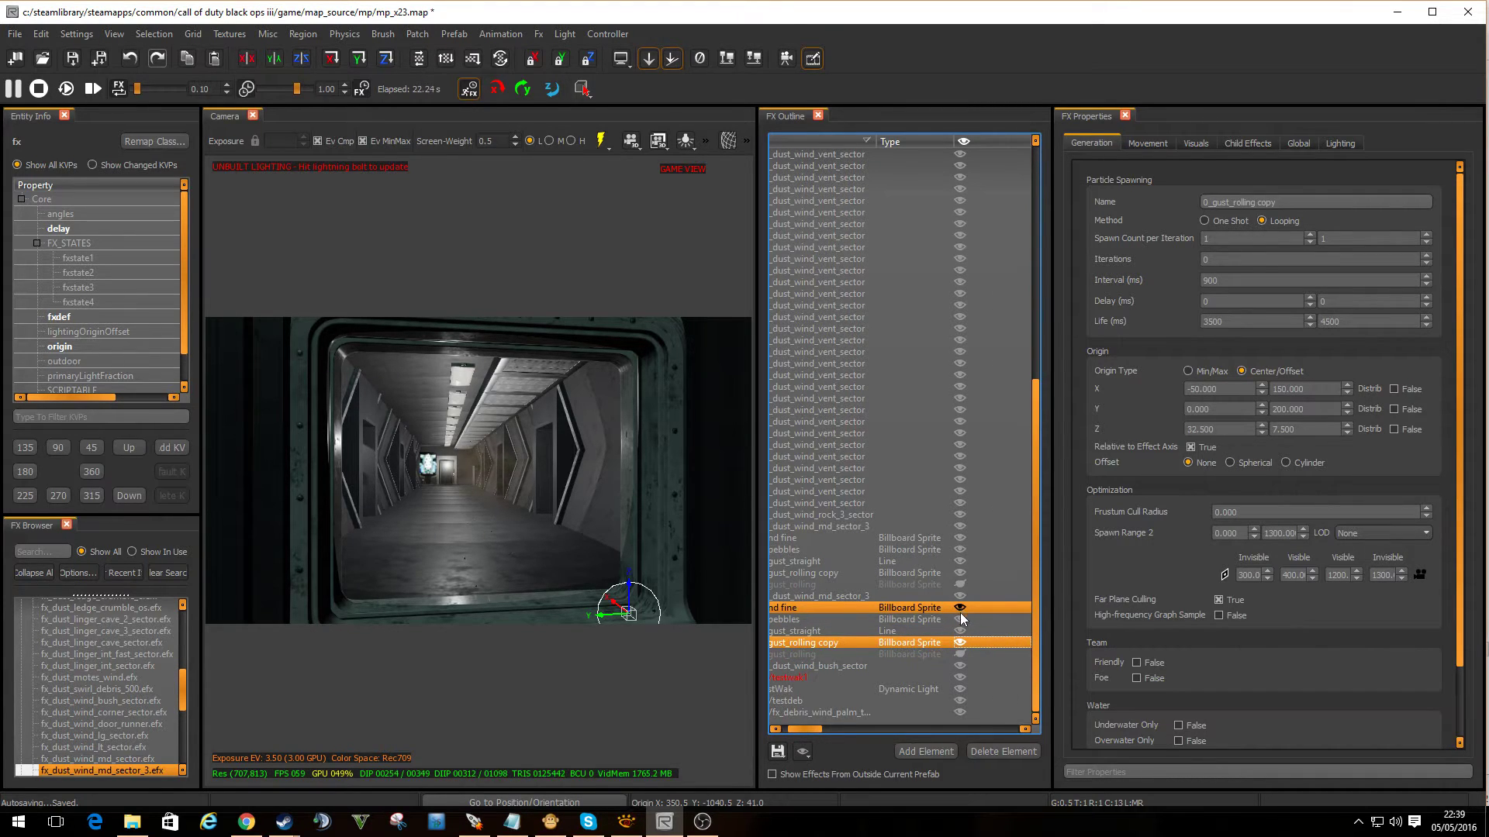
{"action": "left_click", "coordinate": [961, 608]}
{"action": "left_click", "coordinate": [959, 642], "text": "shift"}
{"action": "left_click", "coordinate": [959, 644]}
{"action": "left_click", "coordinate": [960, 632]}
{"action": "left_click", "coordinate": [960, 656]}
{"action": "left_click", "coordinate": [781, 731]}
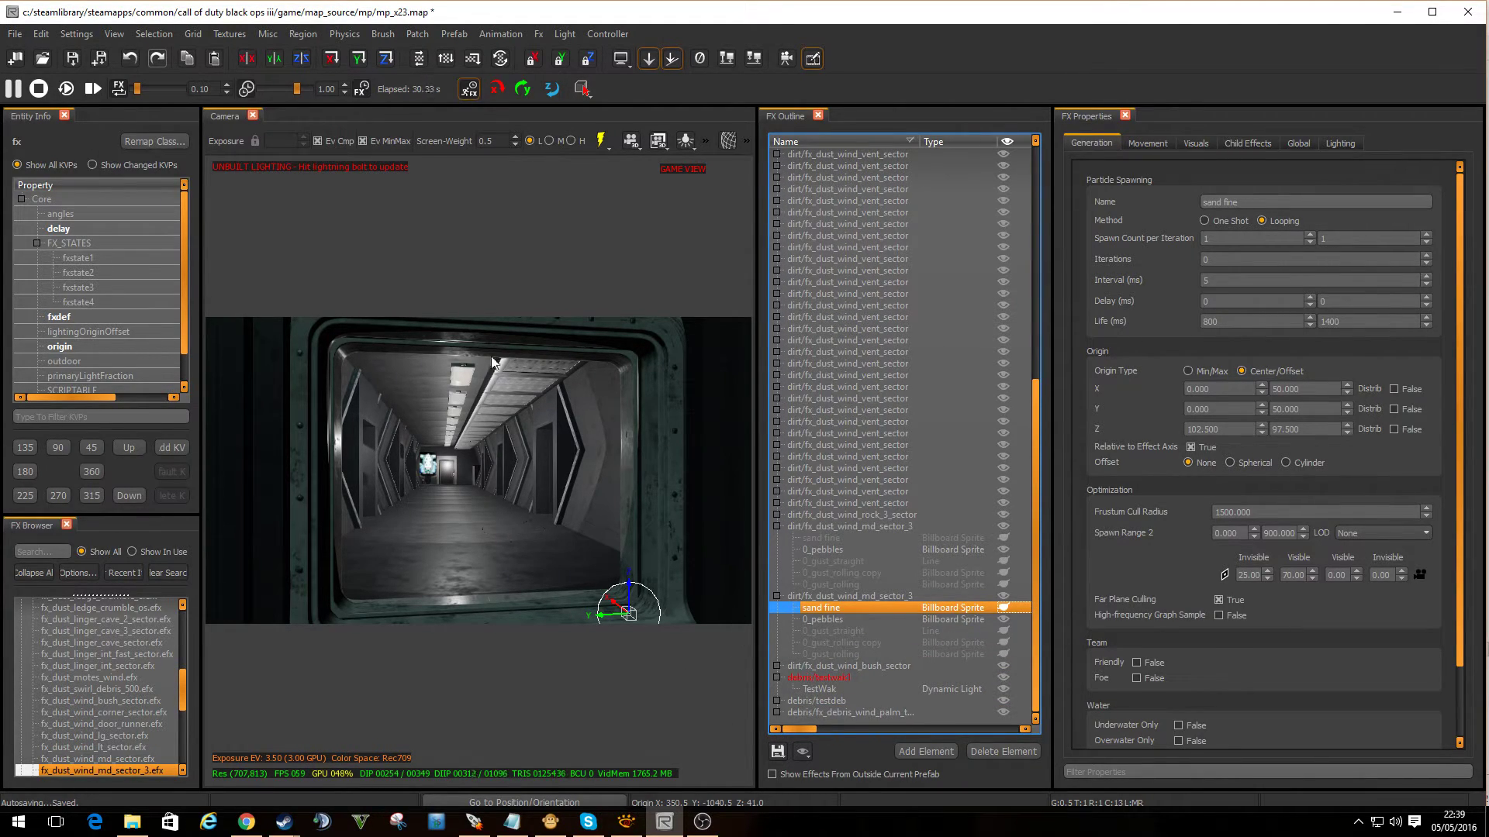
{"action": "left_click", "coordinate": [92, 89]}
{"action": "right_click_drag", "start_coordinate": [500, 534], "coordinate": [494, 540]}
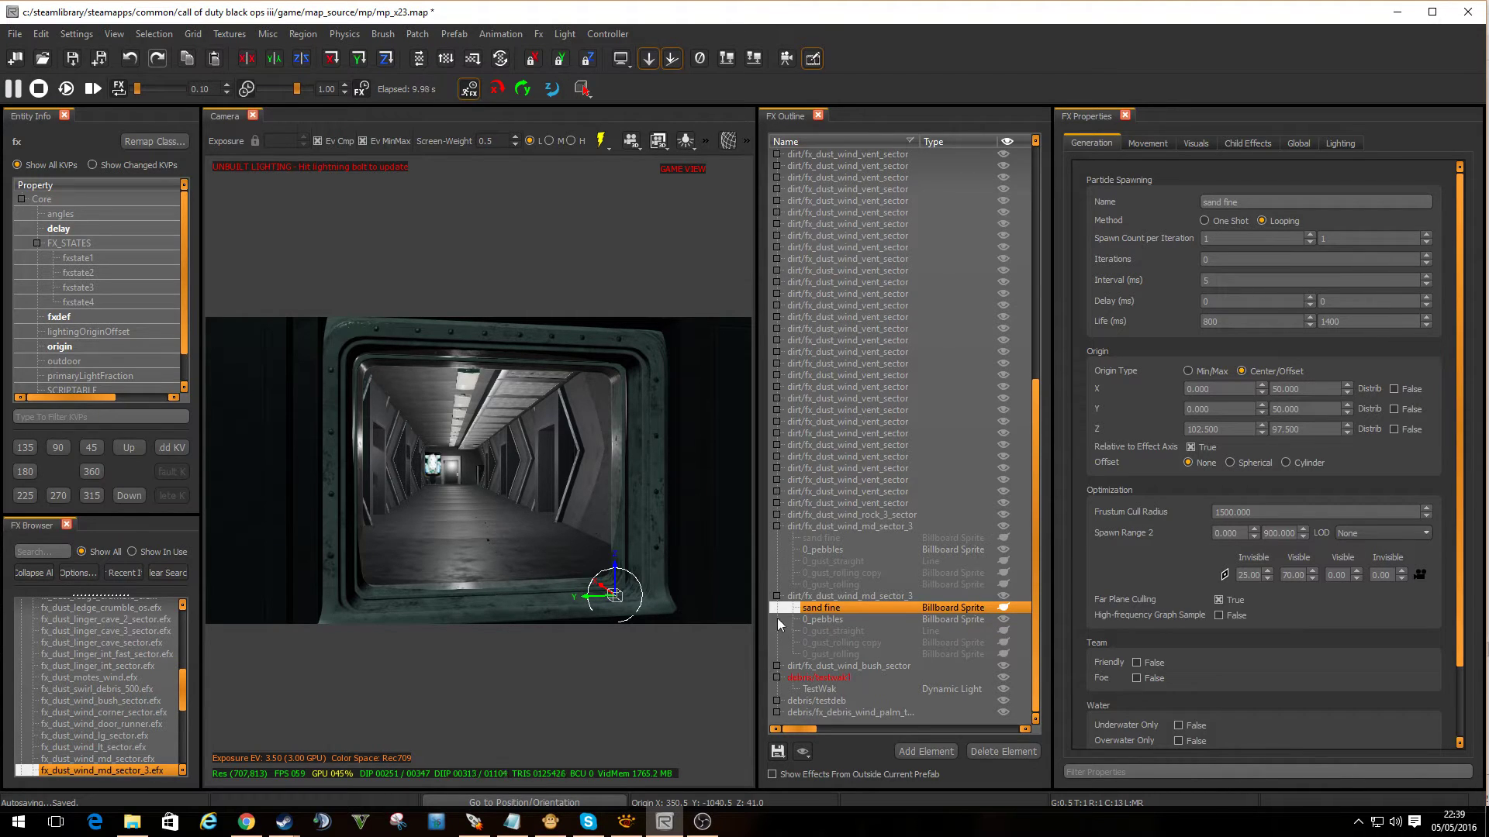
- Make the hidden sand fine, 0_gust_straight, 0_gust_rolling copy and 0_gust_rolling elements of fx_dust_wind_md_sector_3 visible again
{"action": "left_click", "coordinate": [861, 583], "text": "ctrl"}
{"action": "left_click", "coordinate": [860, 584], "text": "ctrl"}
{"action": "left_click", "coordinate": [865, 643], "text": "ctrl"}
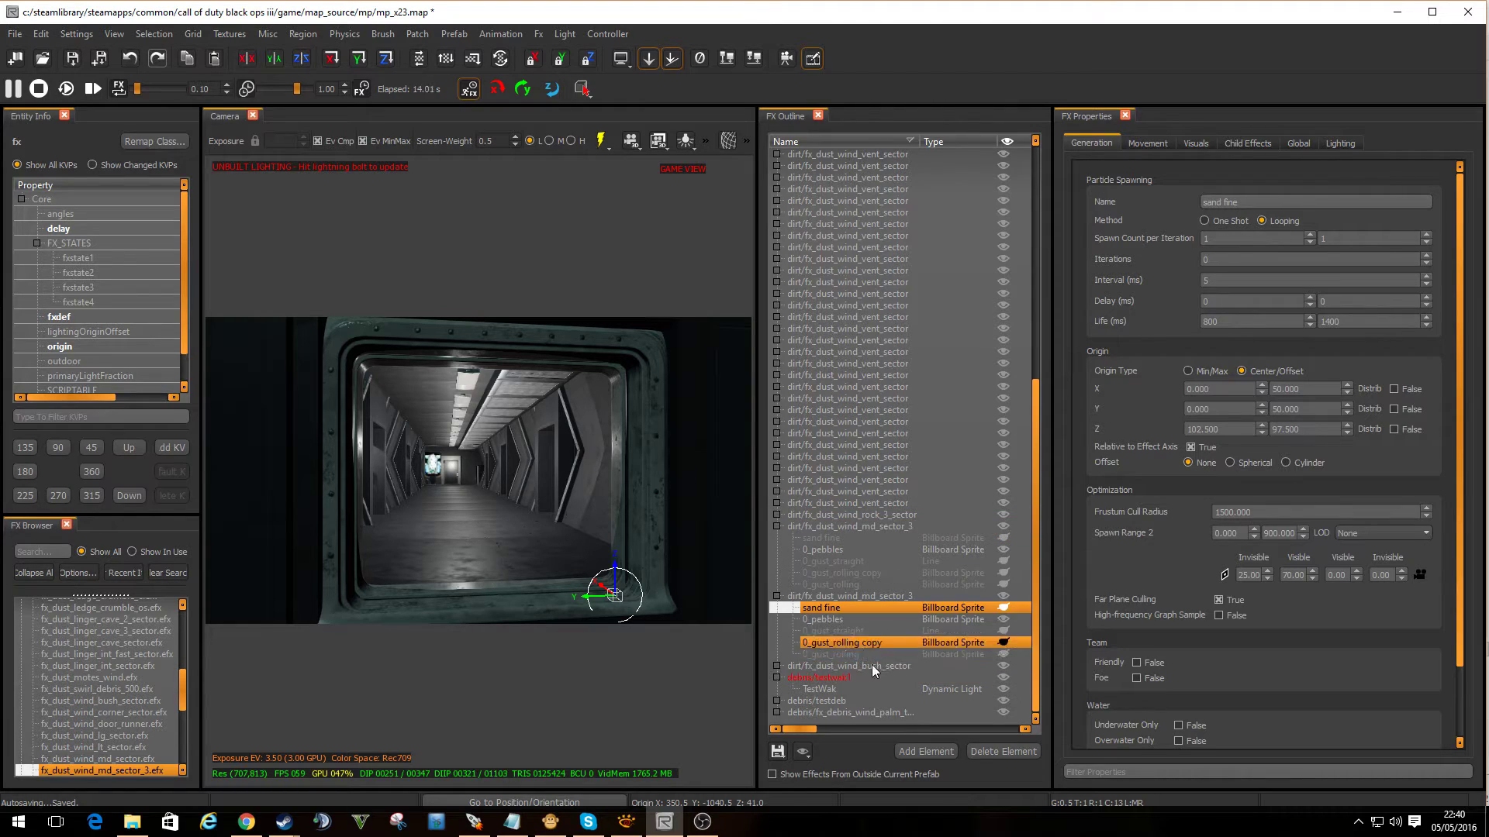
{"action": "left_click", "coordinate": [922, 645], "text": "ctrl"}
{"action": "left_click", "coordinate": [1008, 619], "text": "ctrl"}
{"action": "left_click", "coordinate": [1003, 643]}
{"action": "left_click", "coordinate": [1004, 632]}
{"action": "left_click", "coordinate": [1003, 643]}
{"action": "left_click", "coordinate": [1003, 655]}
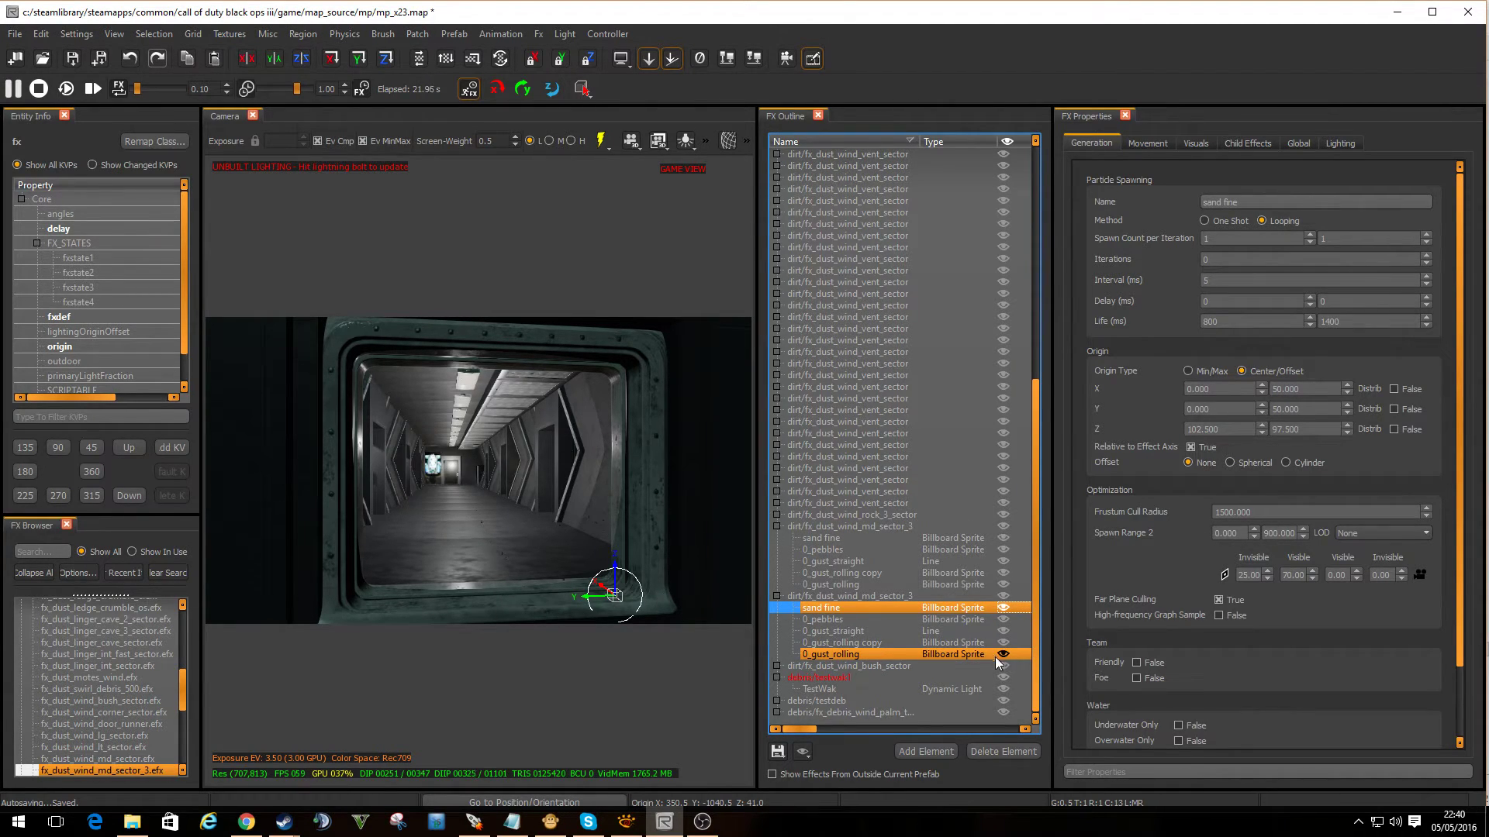
{"action": "left_click", "coordinate": [999, 656]}
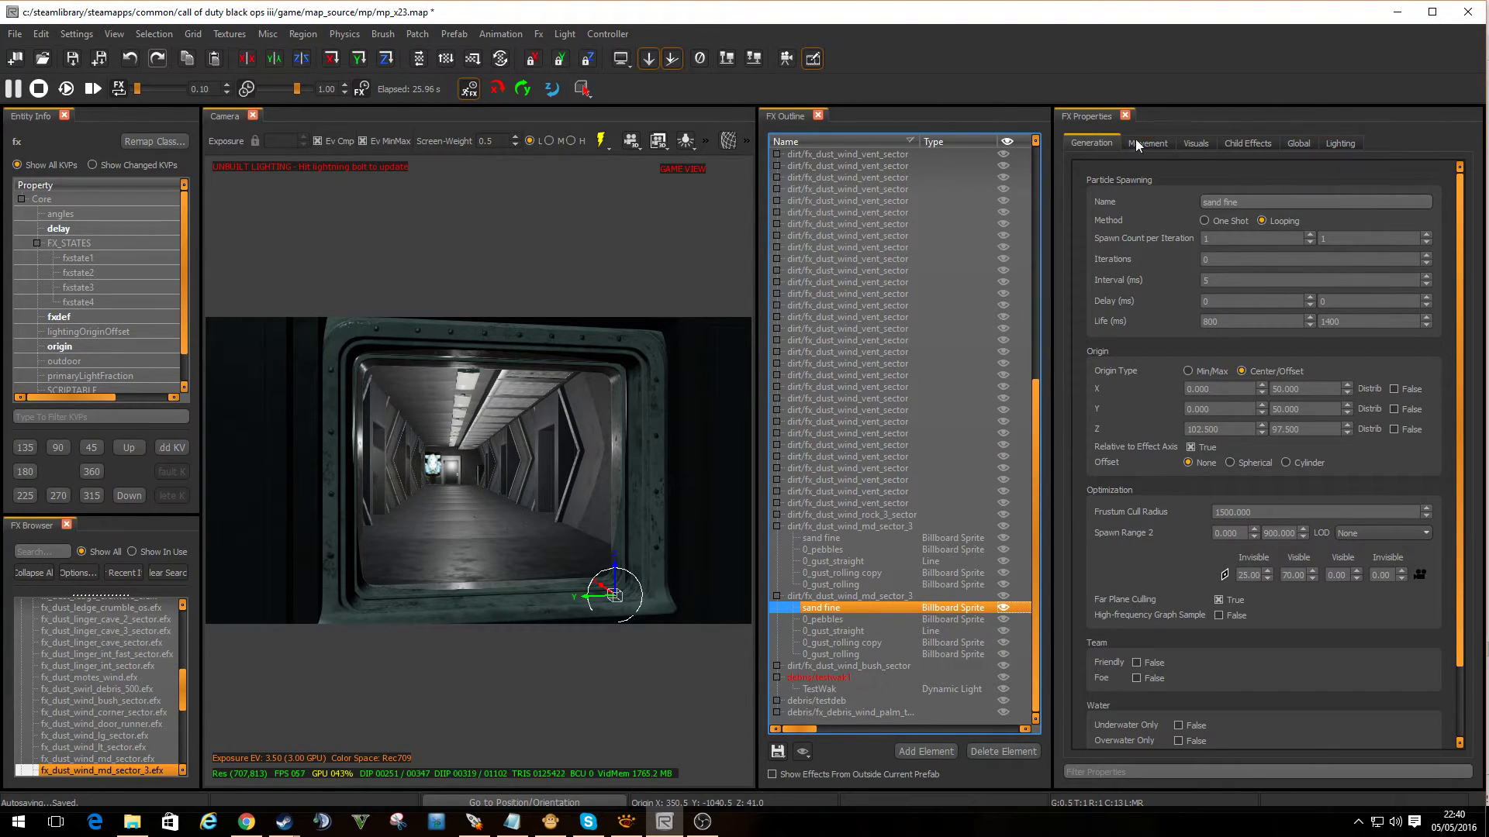
- Look around the room and the corridor to examine the placed effects, and replay them from the corridor view
{"action": "mouse_move", "coordinate": [577, 452]}
{"action": "right_mouse_down"}
{"action": "mouse_move", "coordinate": [822, 452]}
{"action": "mouse_move", "coordinate": [577, 452]}
{"action": "right_mouse_up"}
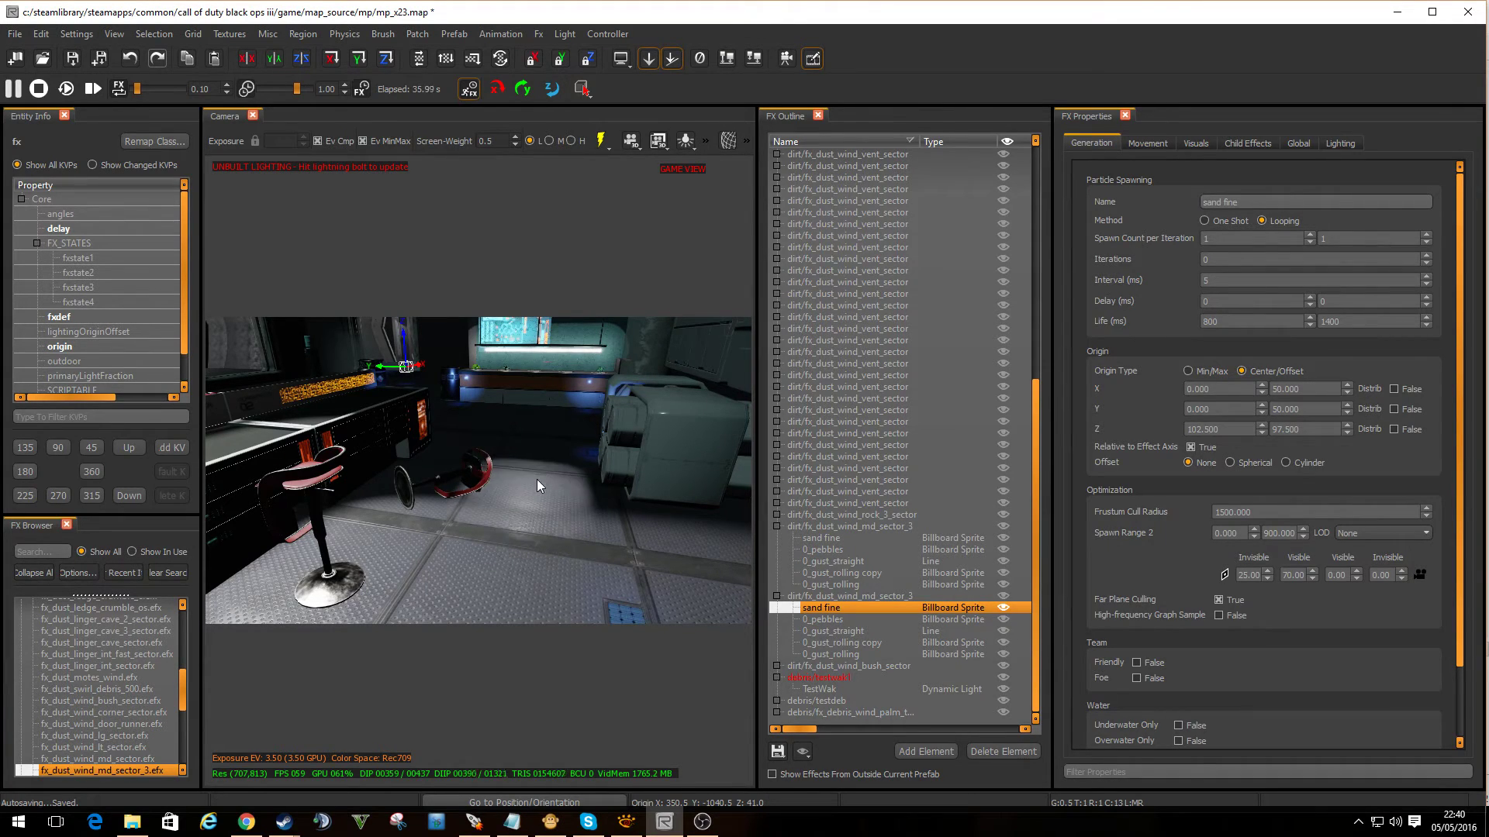
{"action": "right_click_drag", "start_coordinate": [528, 476], "coordinate": [496, 494]}
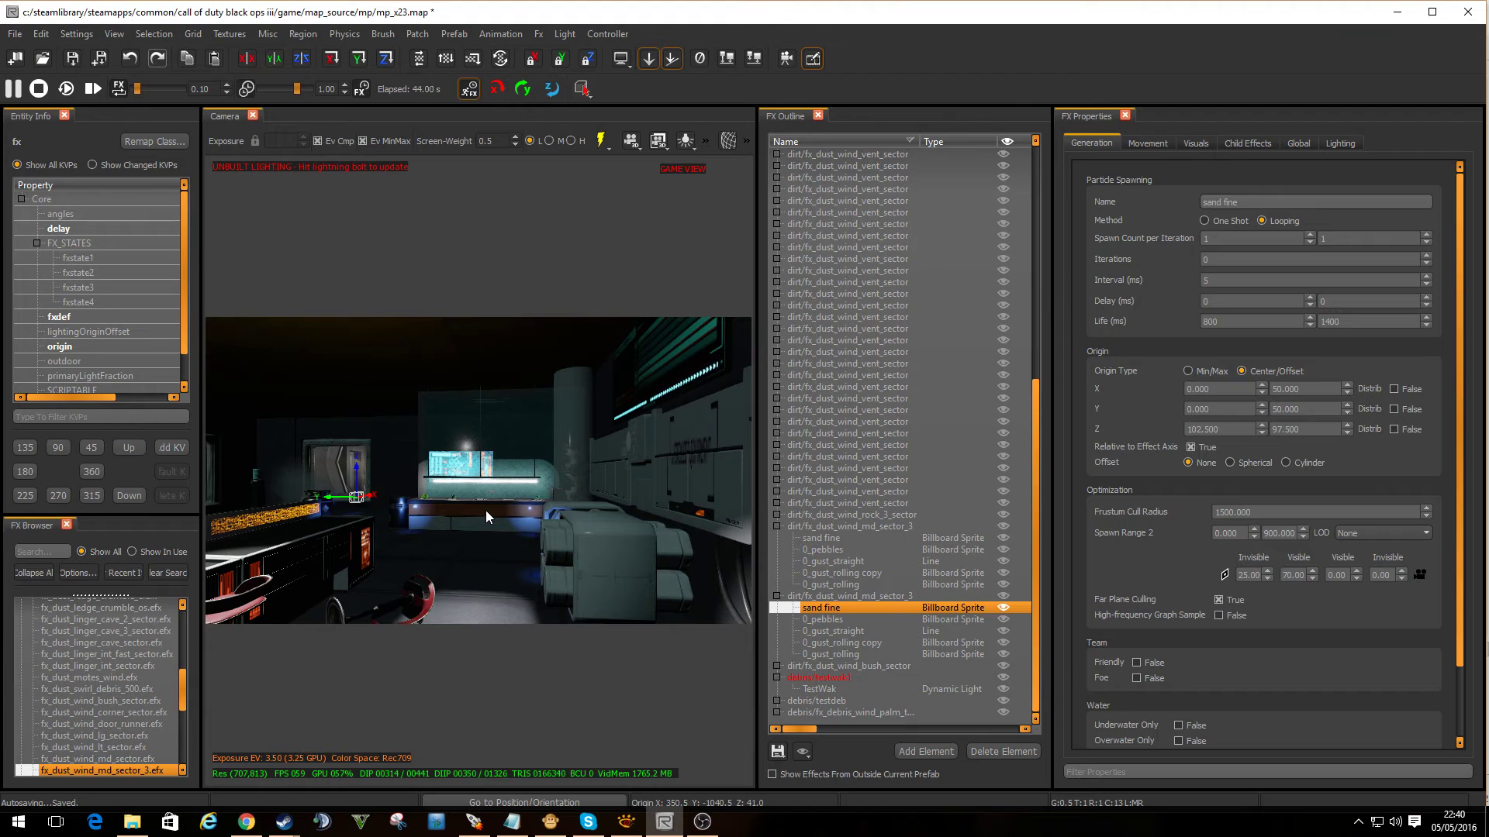
{"action": "right_click_drag", "start_coordinate": [473, 524], "coordinate": [435, 518]}
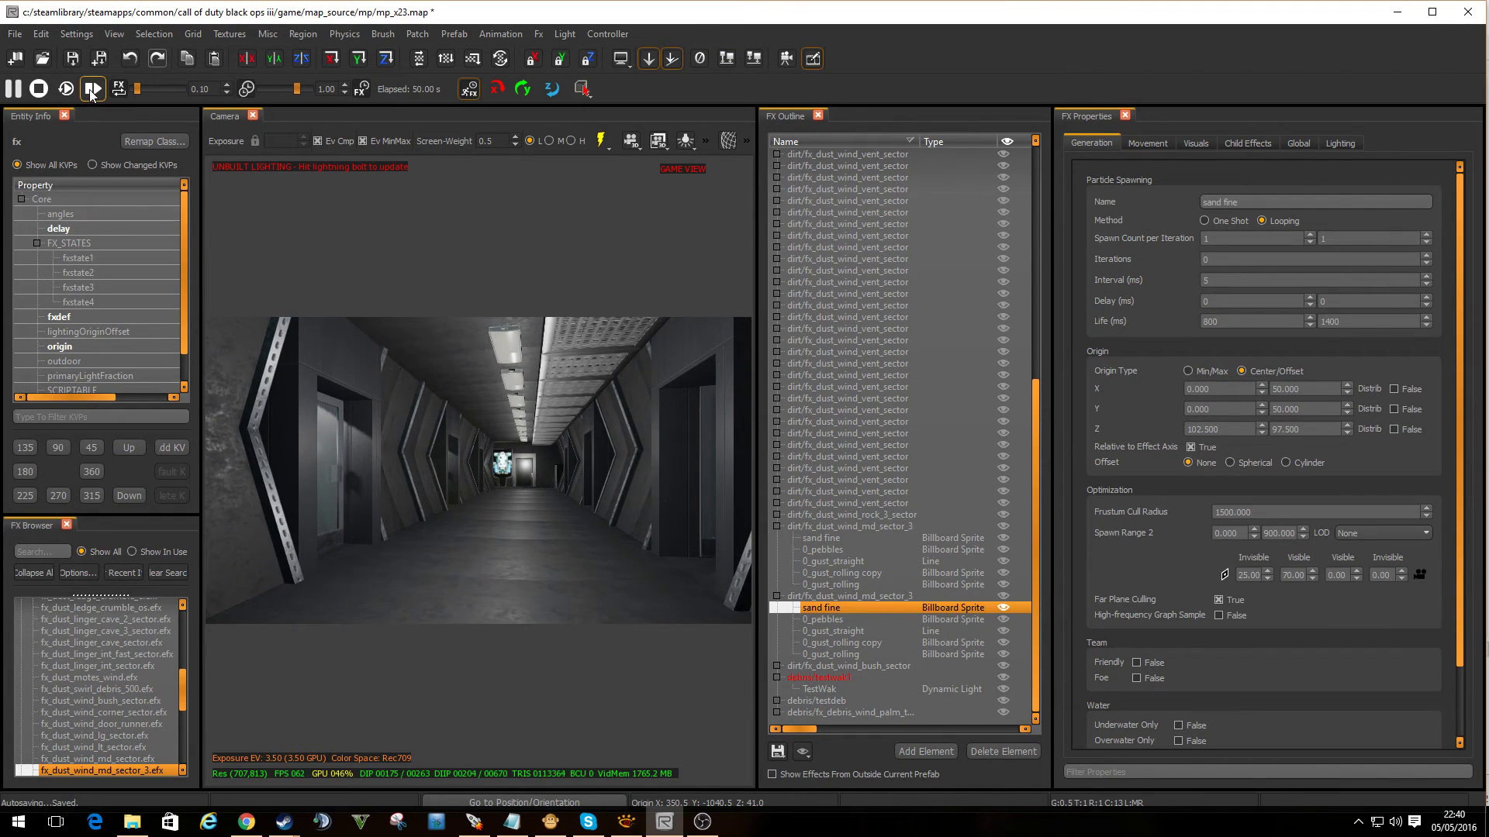
{"action": "left_click", "coordinate": [92, 90]}
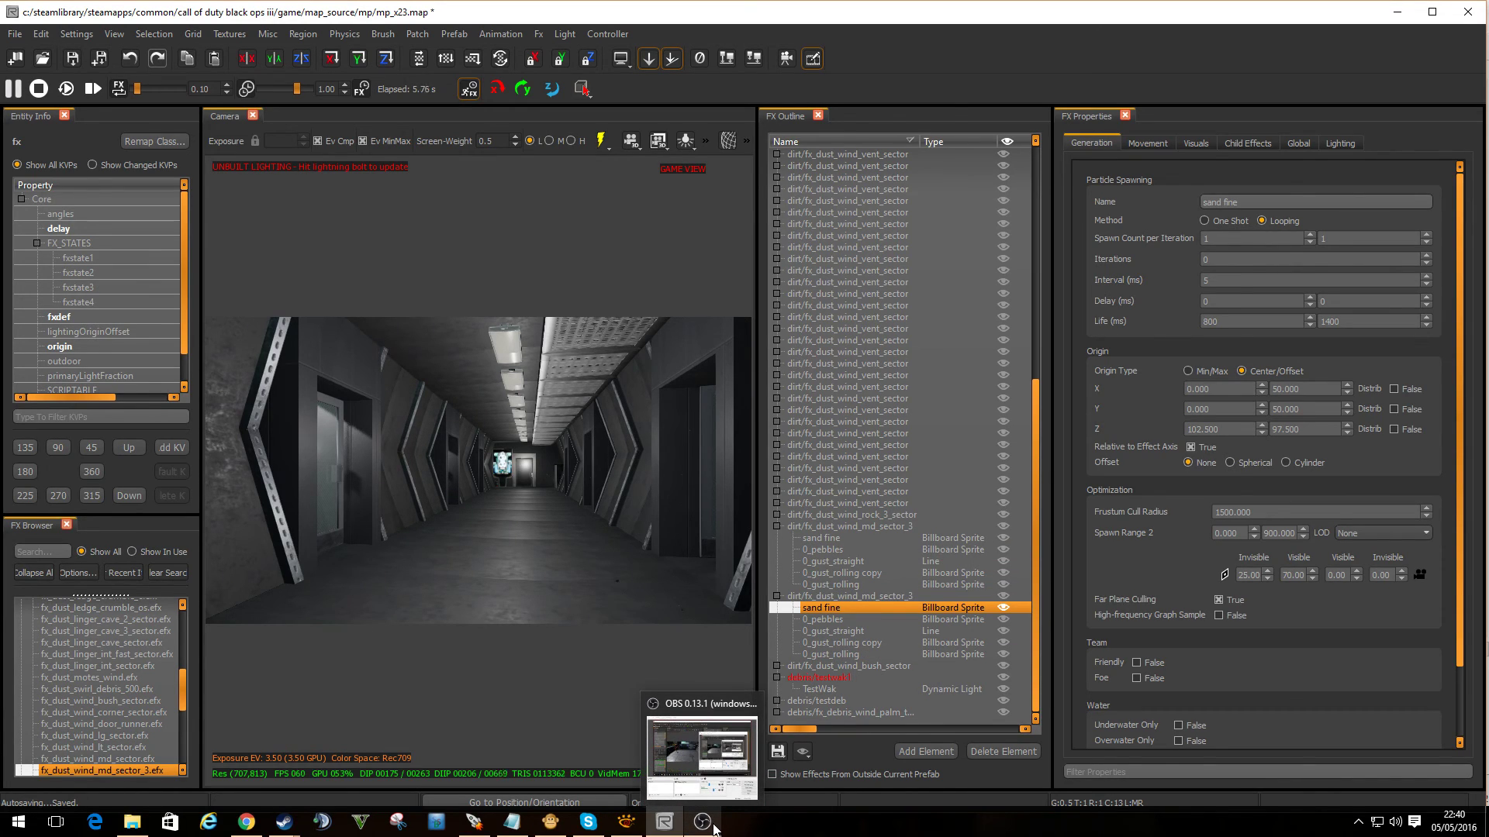
{"action": "left_click", "coordinate": [904, 247]}
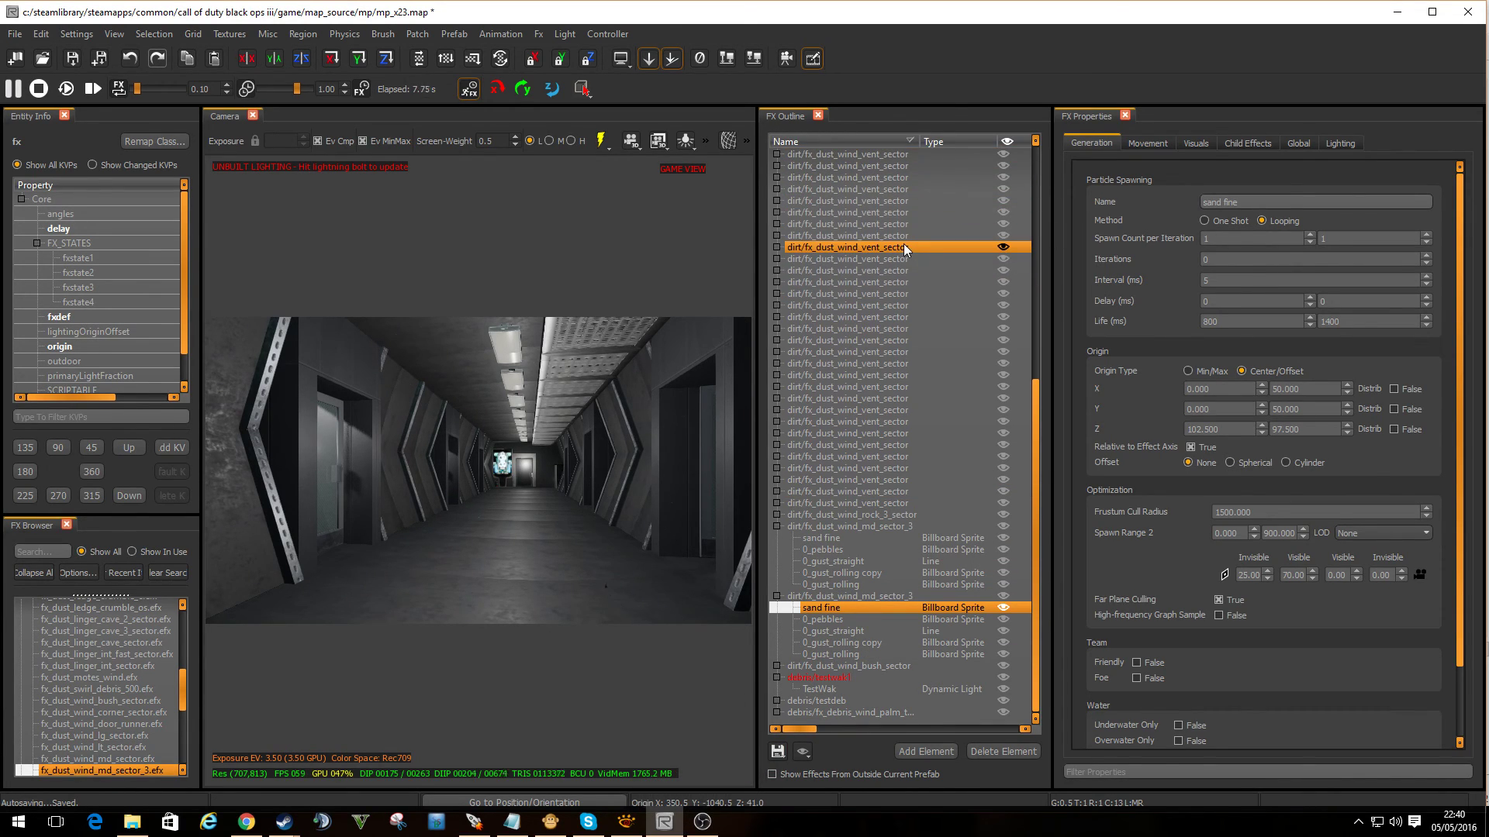